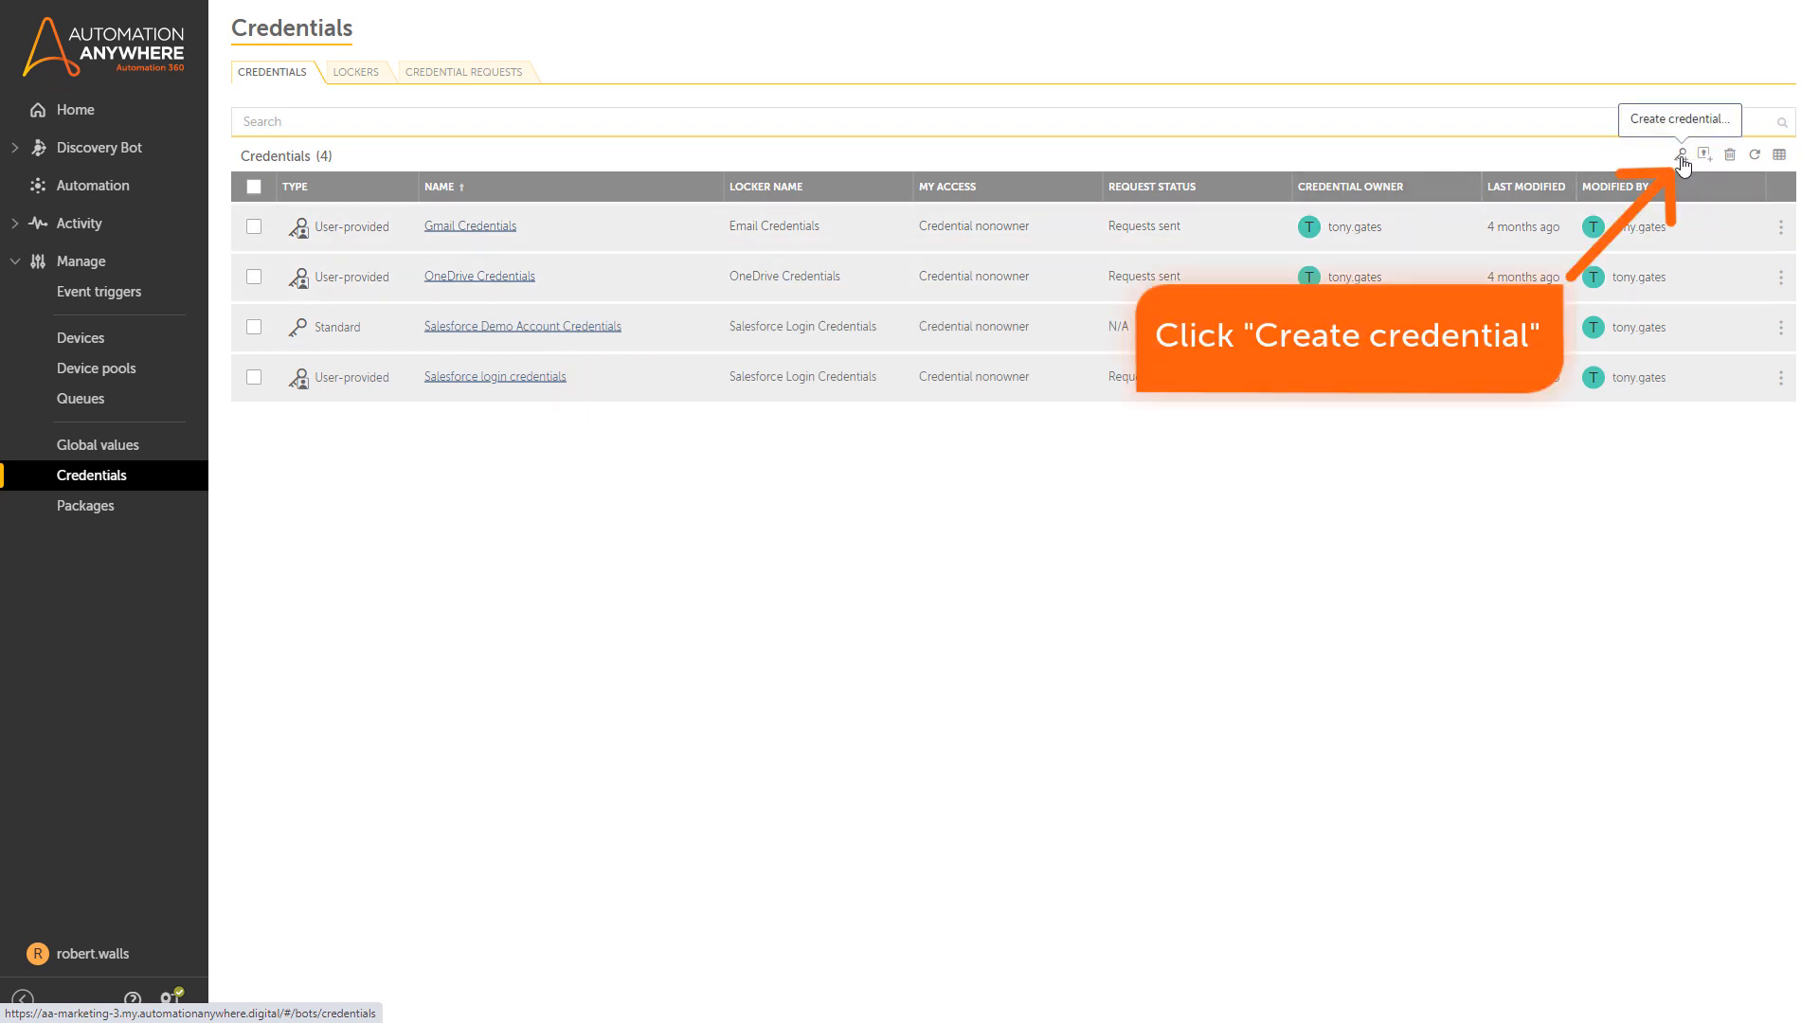
Start a credential named SalesforceStandard with a standard Username attribute holding the account username.
click(1682, 157)
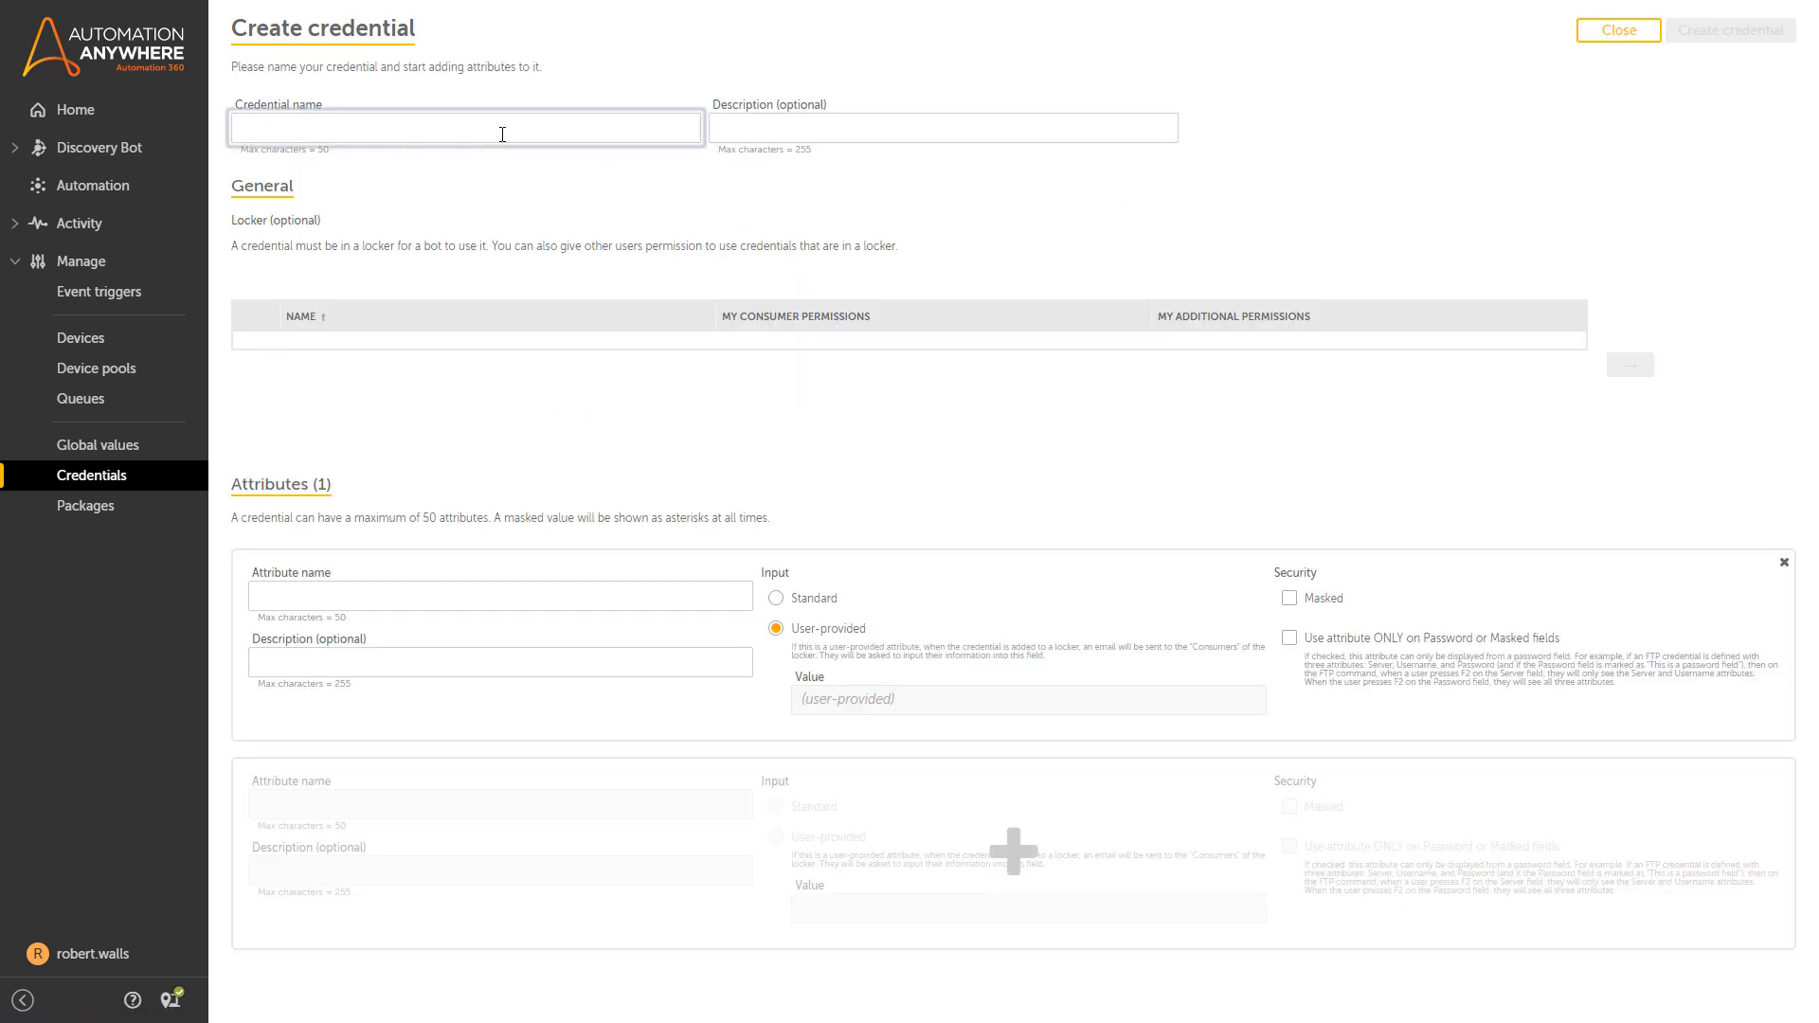
text(SalesforceStandard)
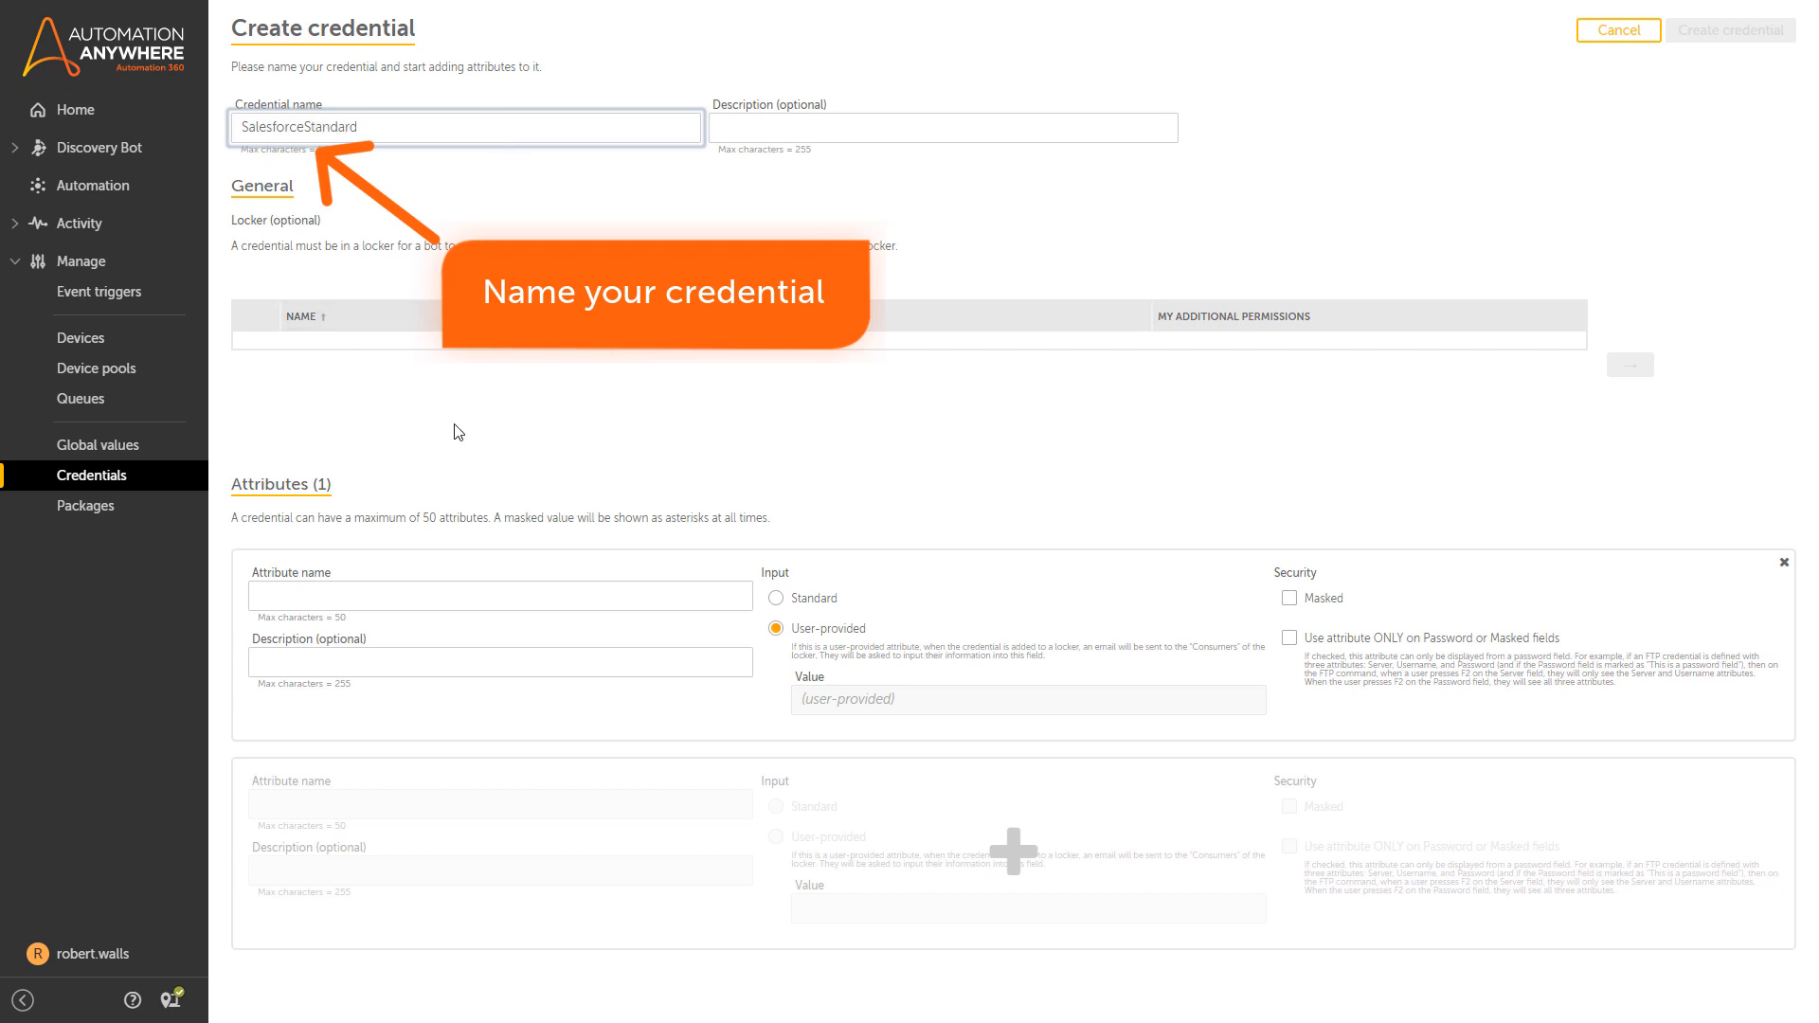
click(342, 597)
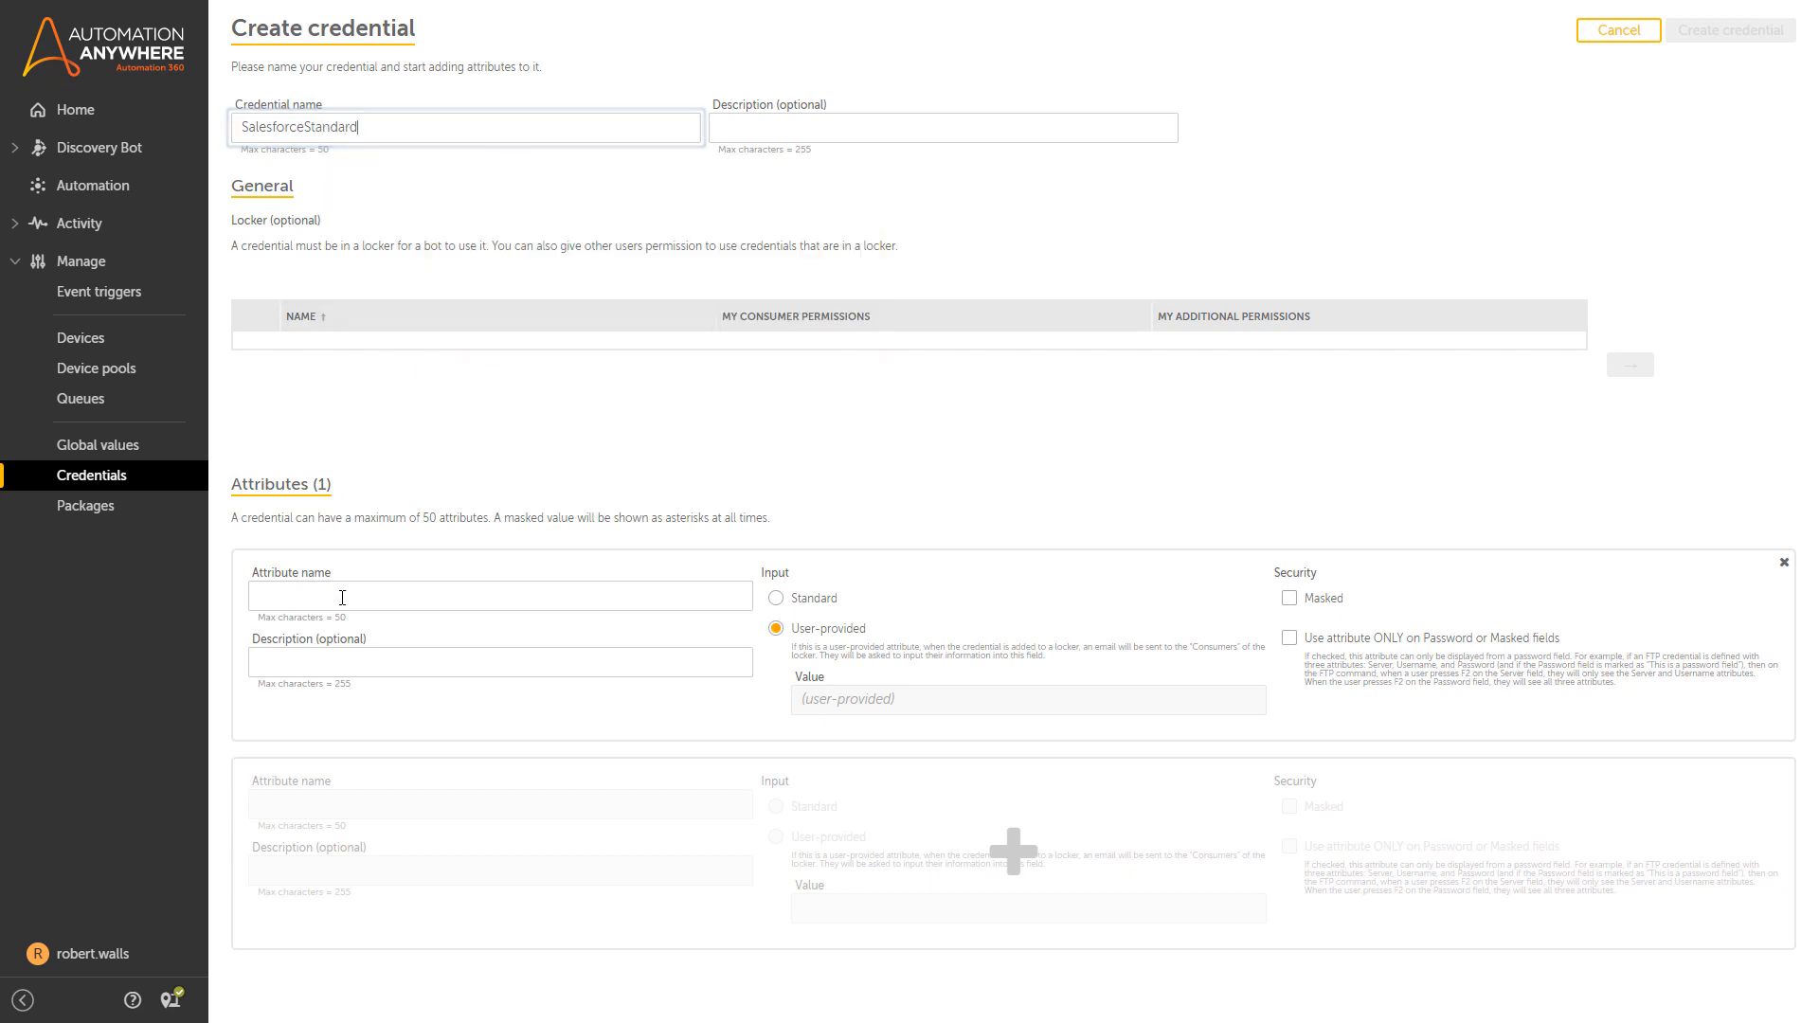
text(Username)
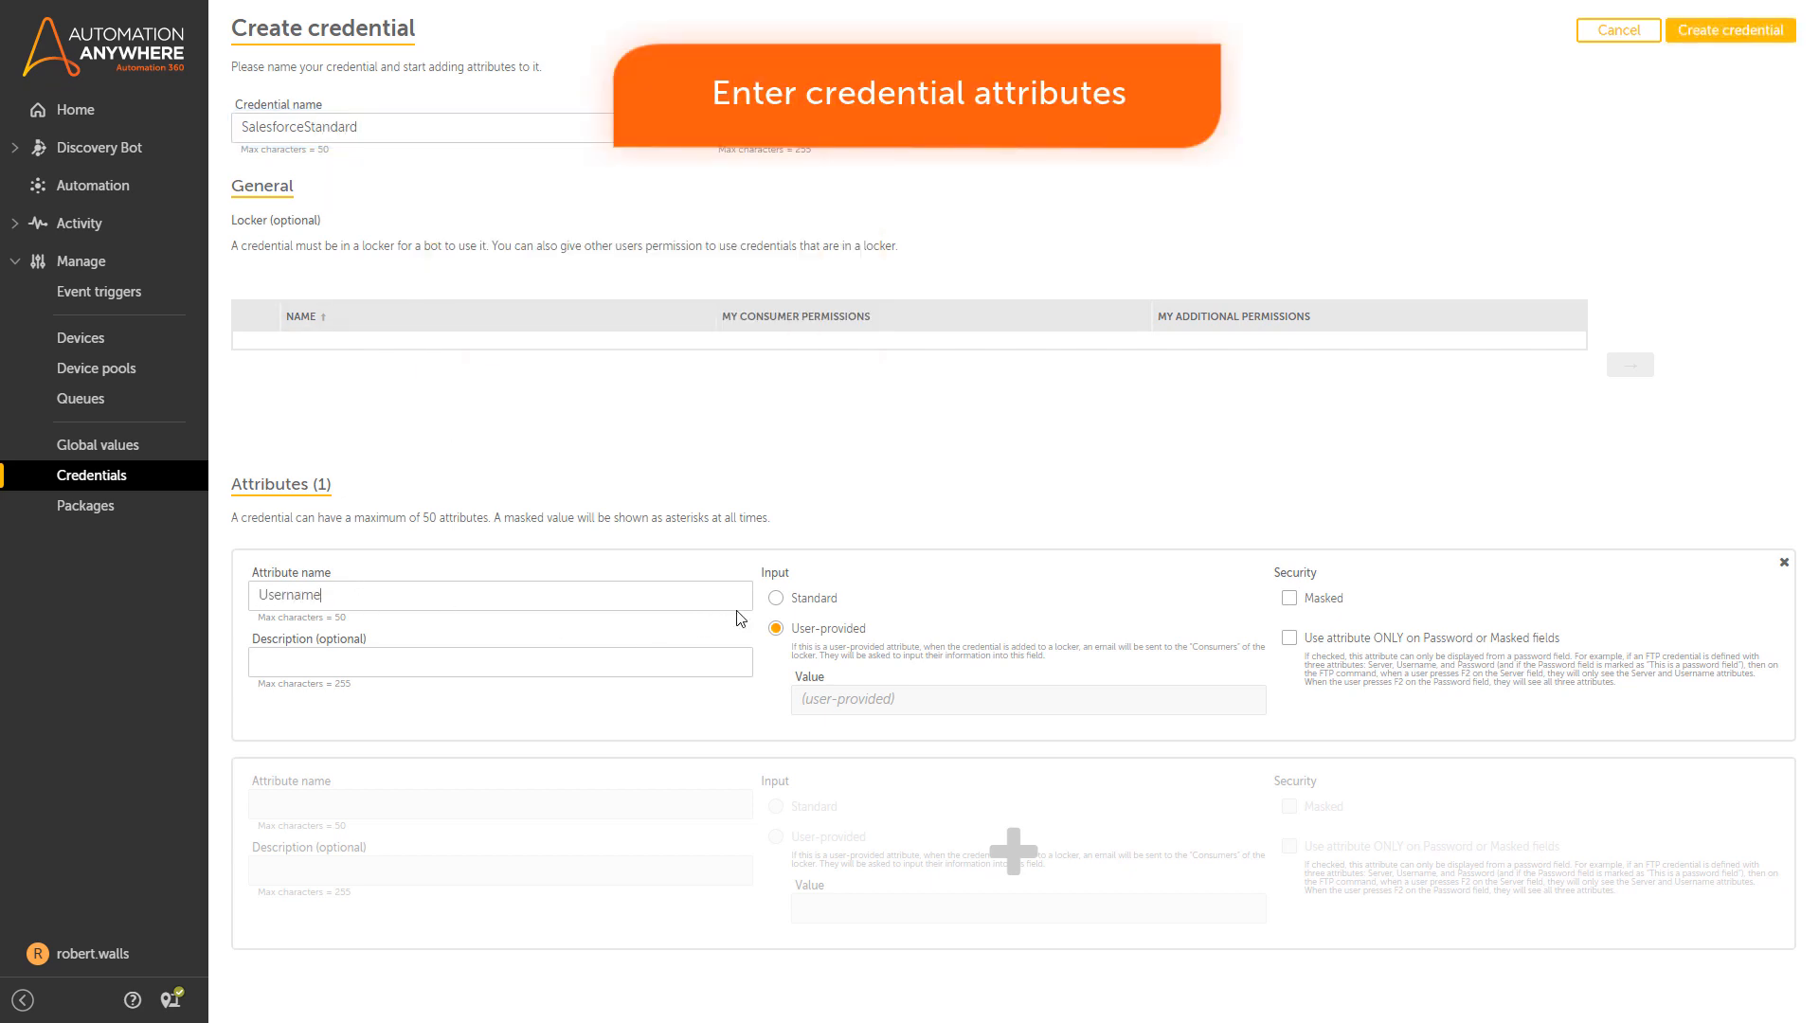
click(776, 598)
click(826, 701)
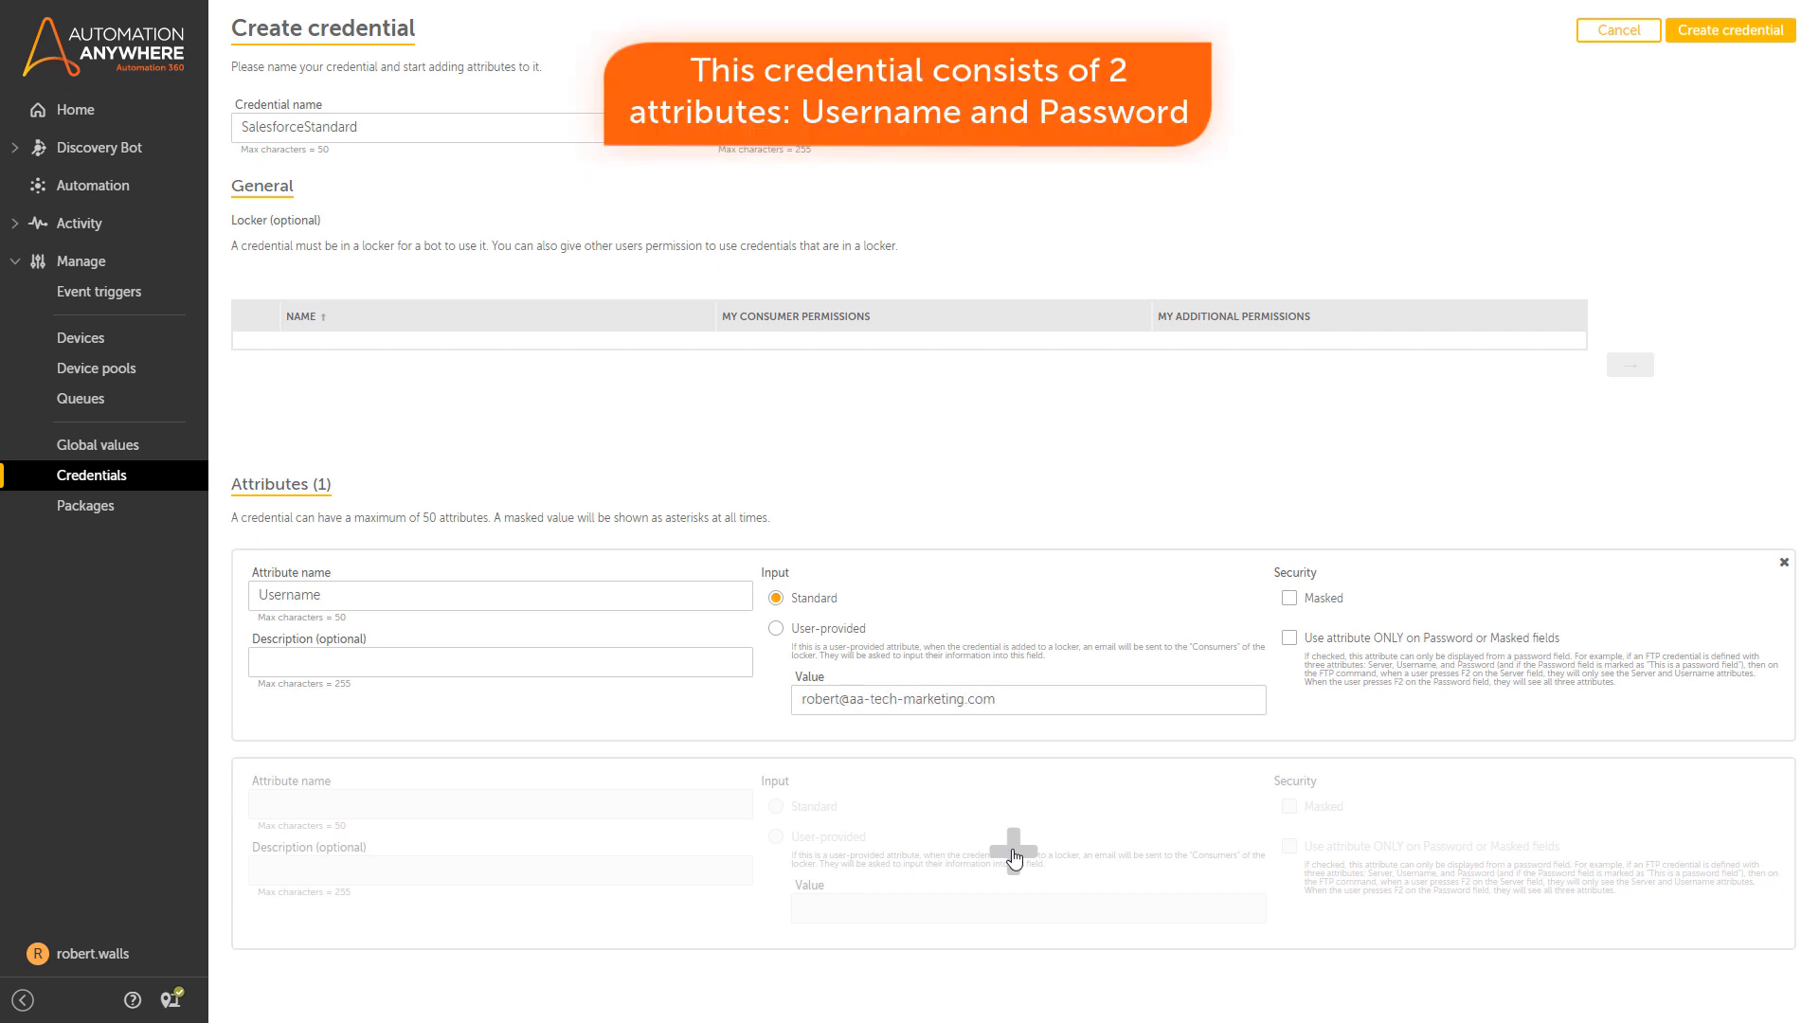
Add a masked standard Password attribute with the account password and create the credential.
click(1013, 851)
text(Password)
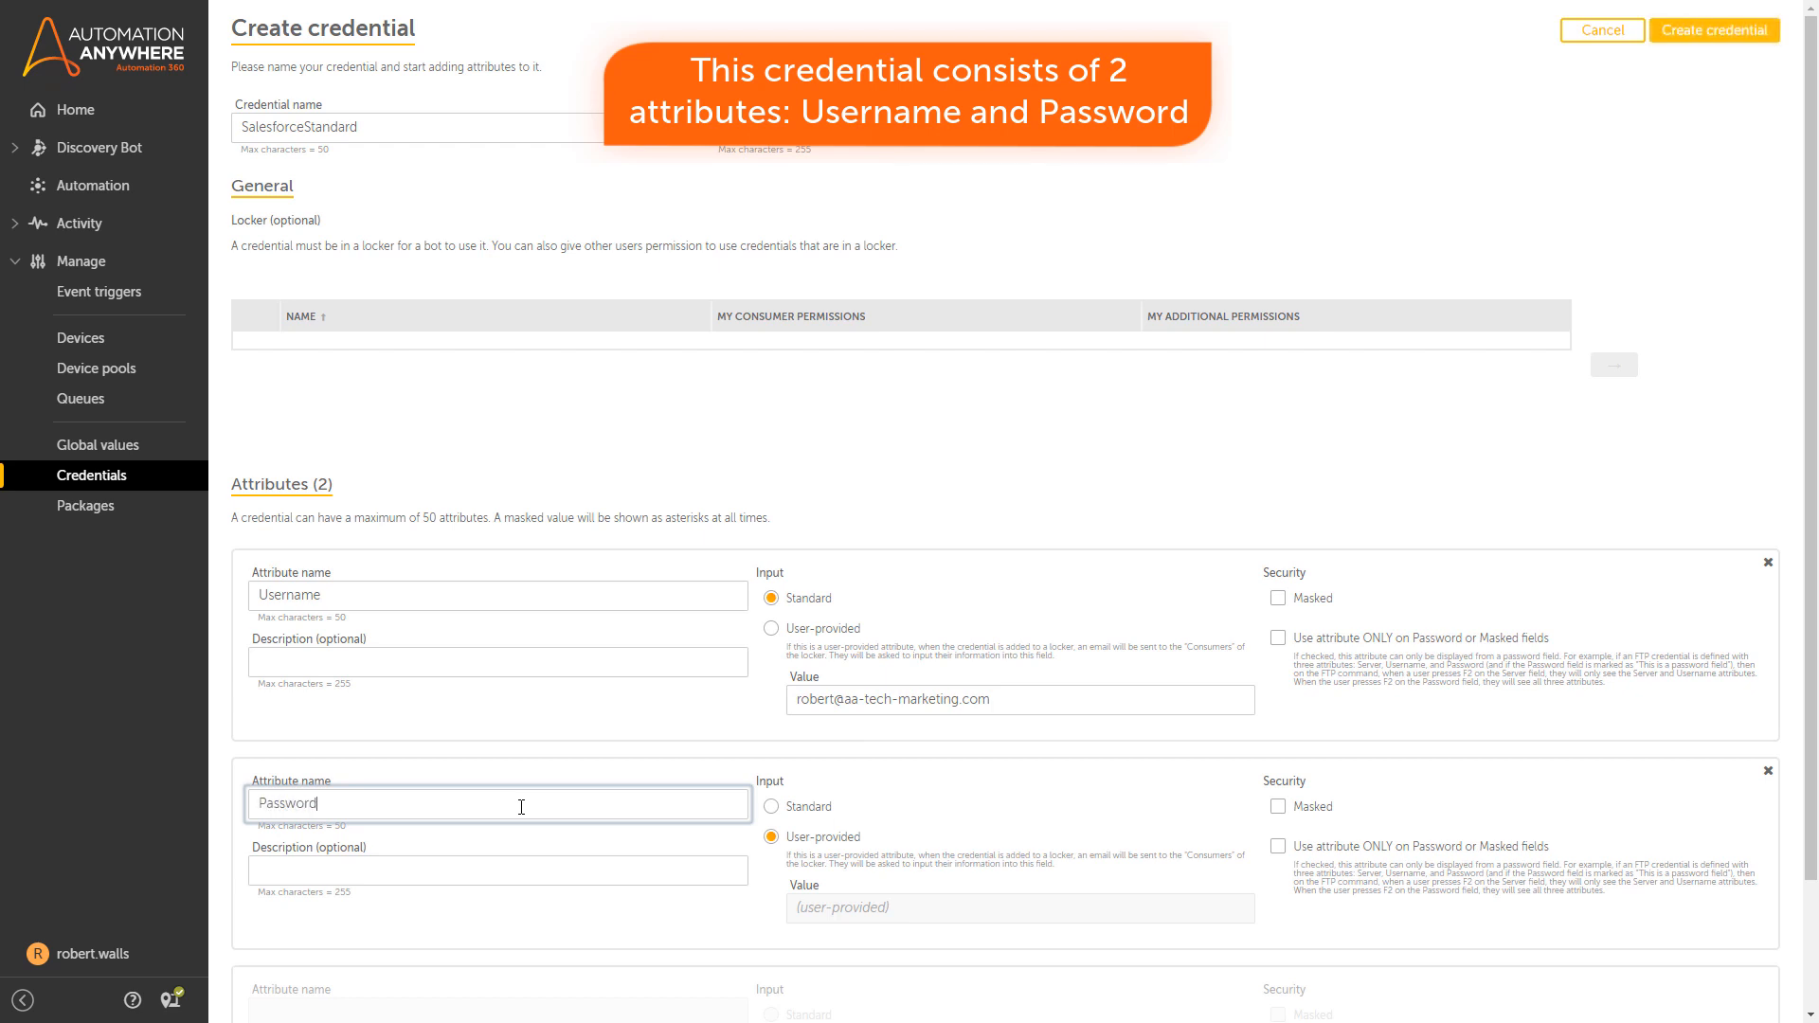
click(770, 807)
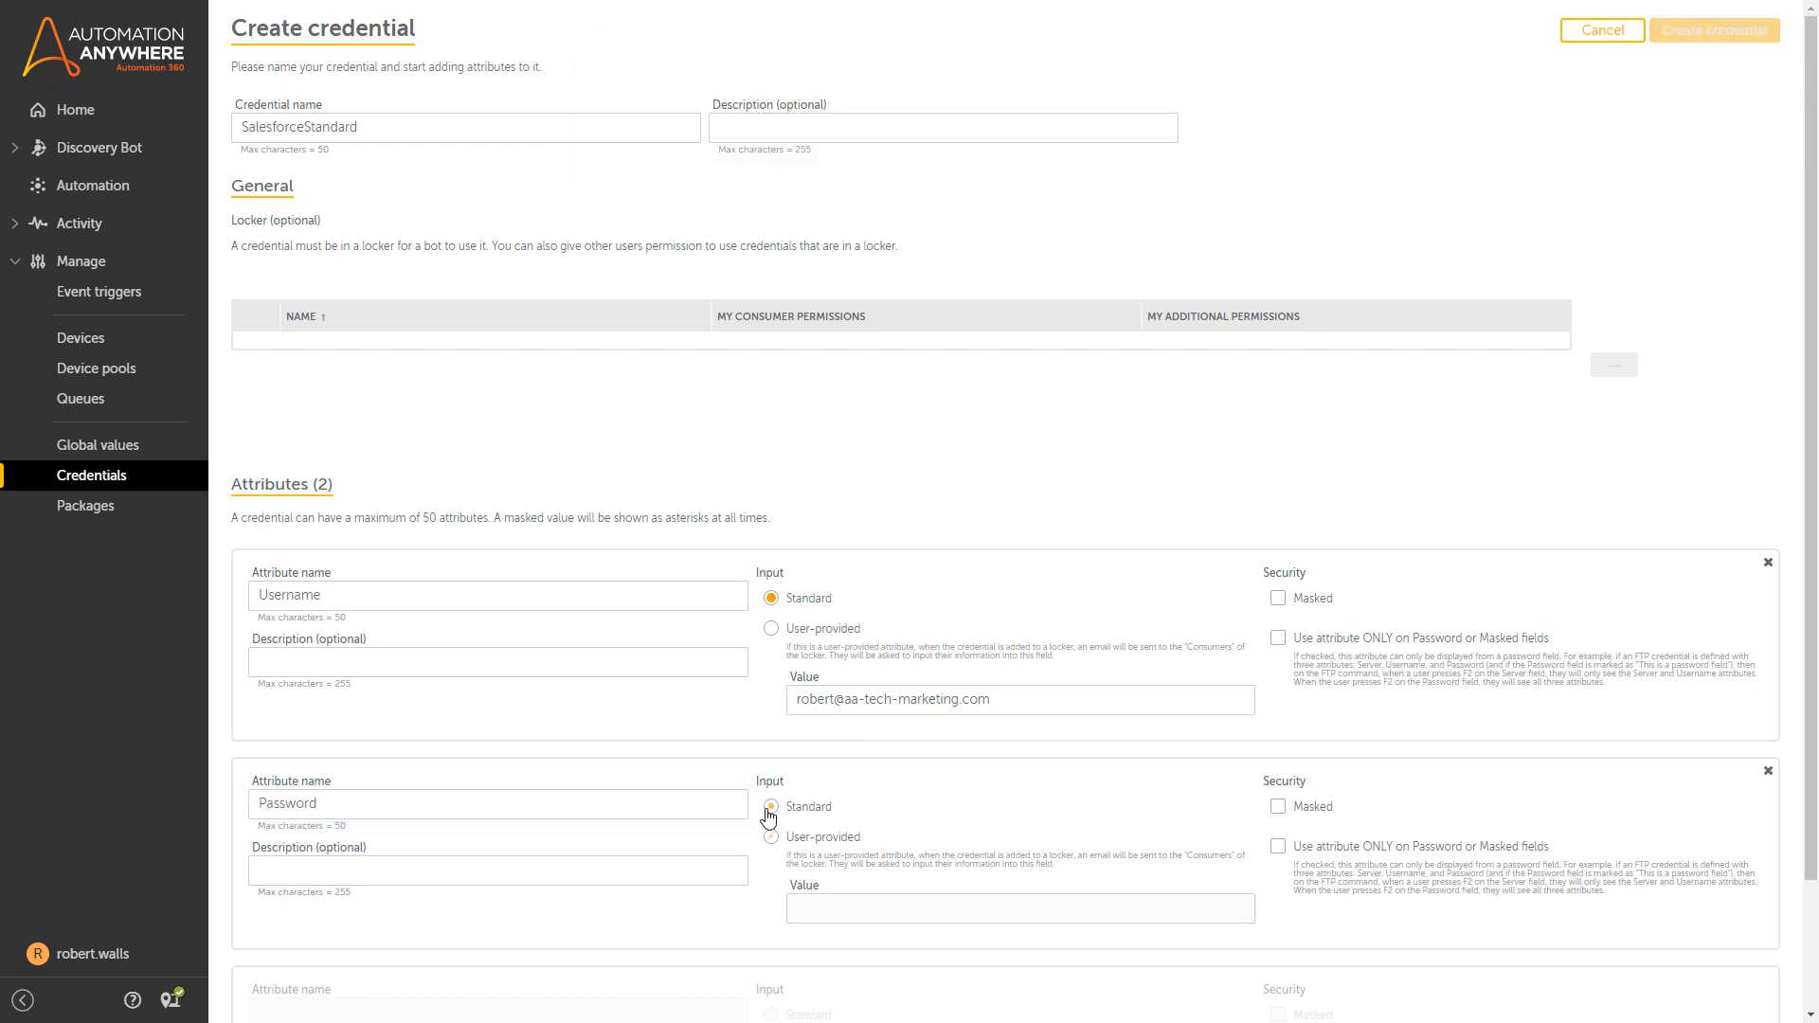
click(1286, 812)
click(870, 906)
text(••)
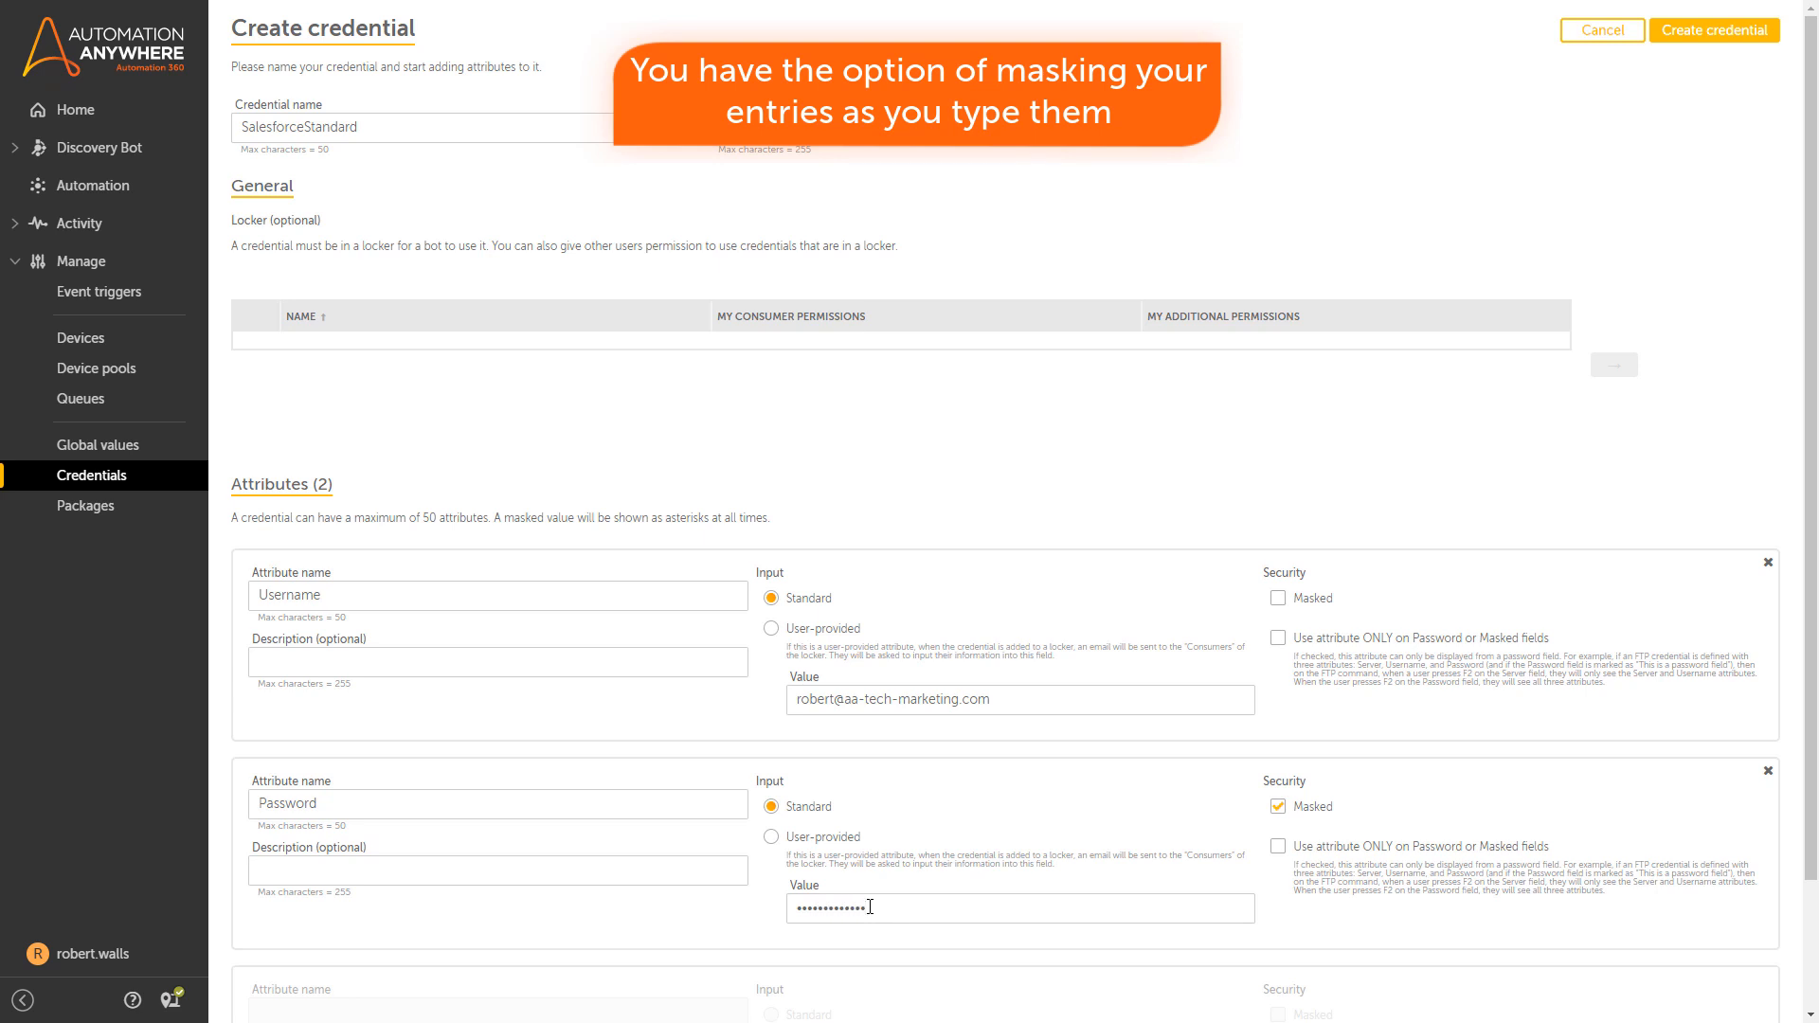
click(1701, 38)
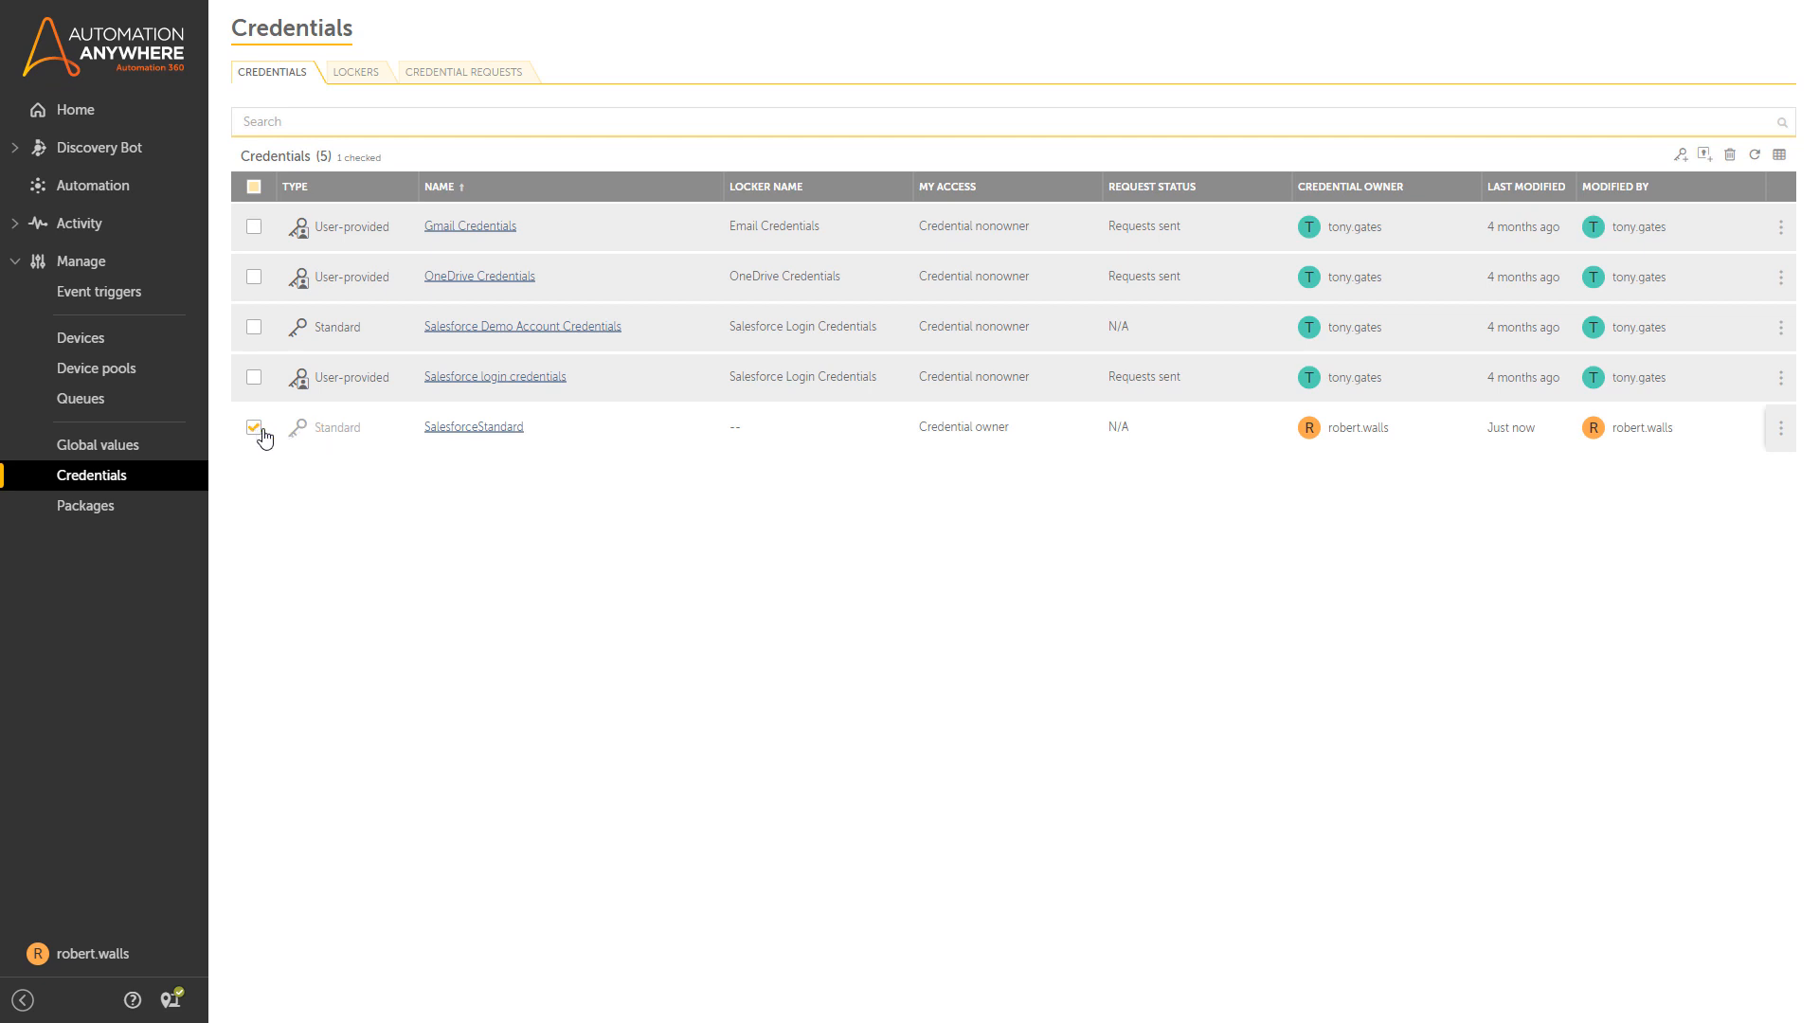
Name the new locker StandardLocker and move past the owners, managers and participants pages.
click(1705, 157)
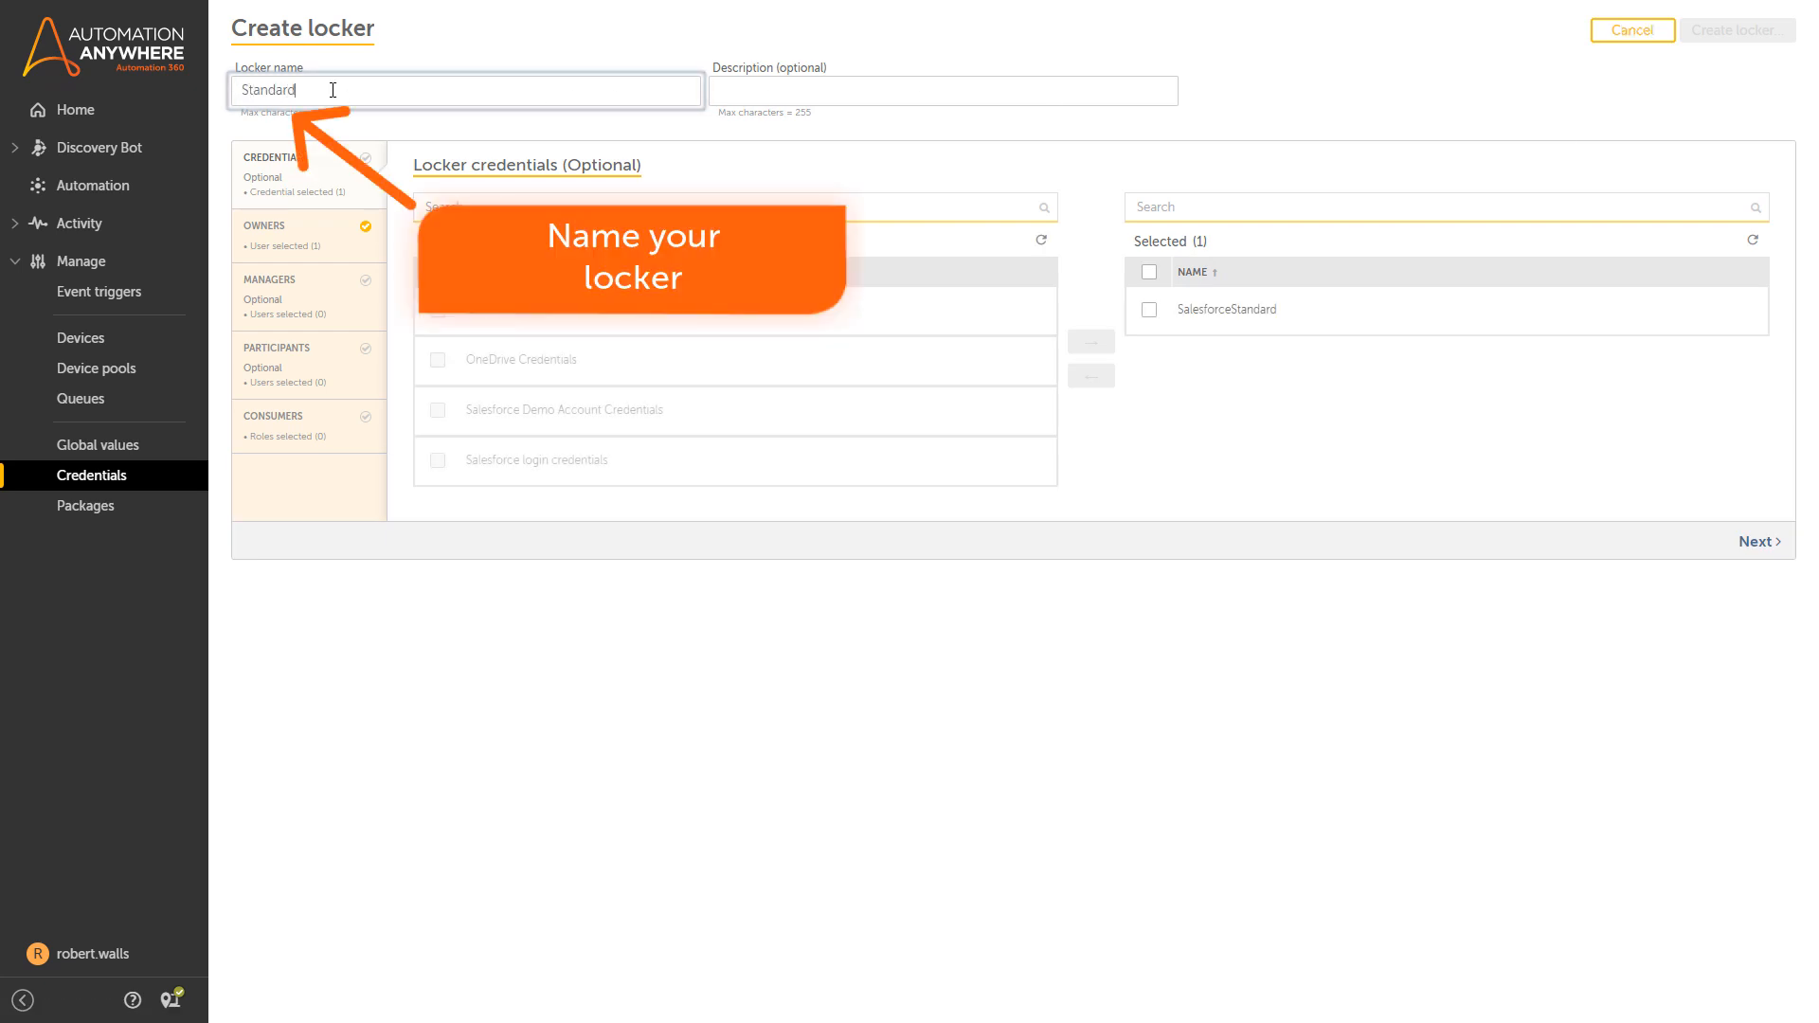
text(StandardLocker)
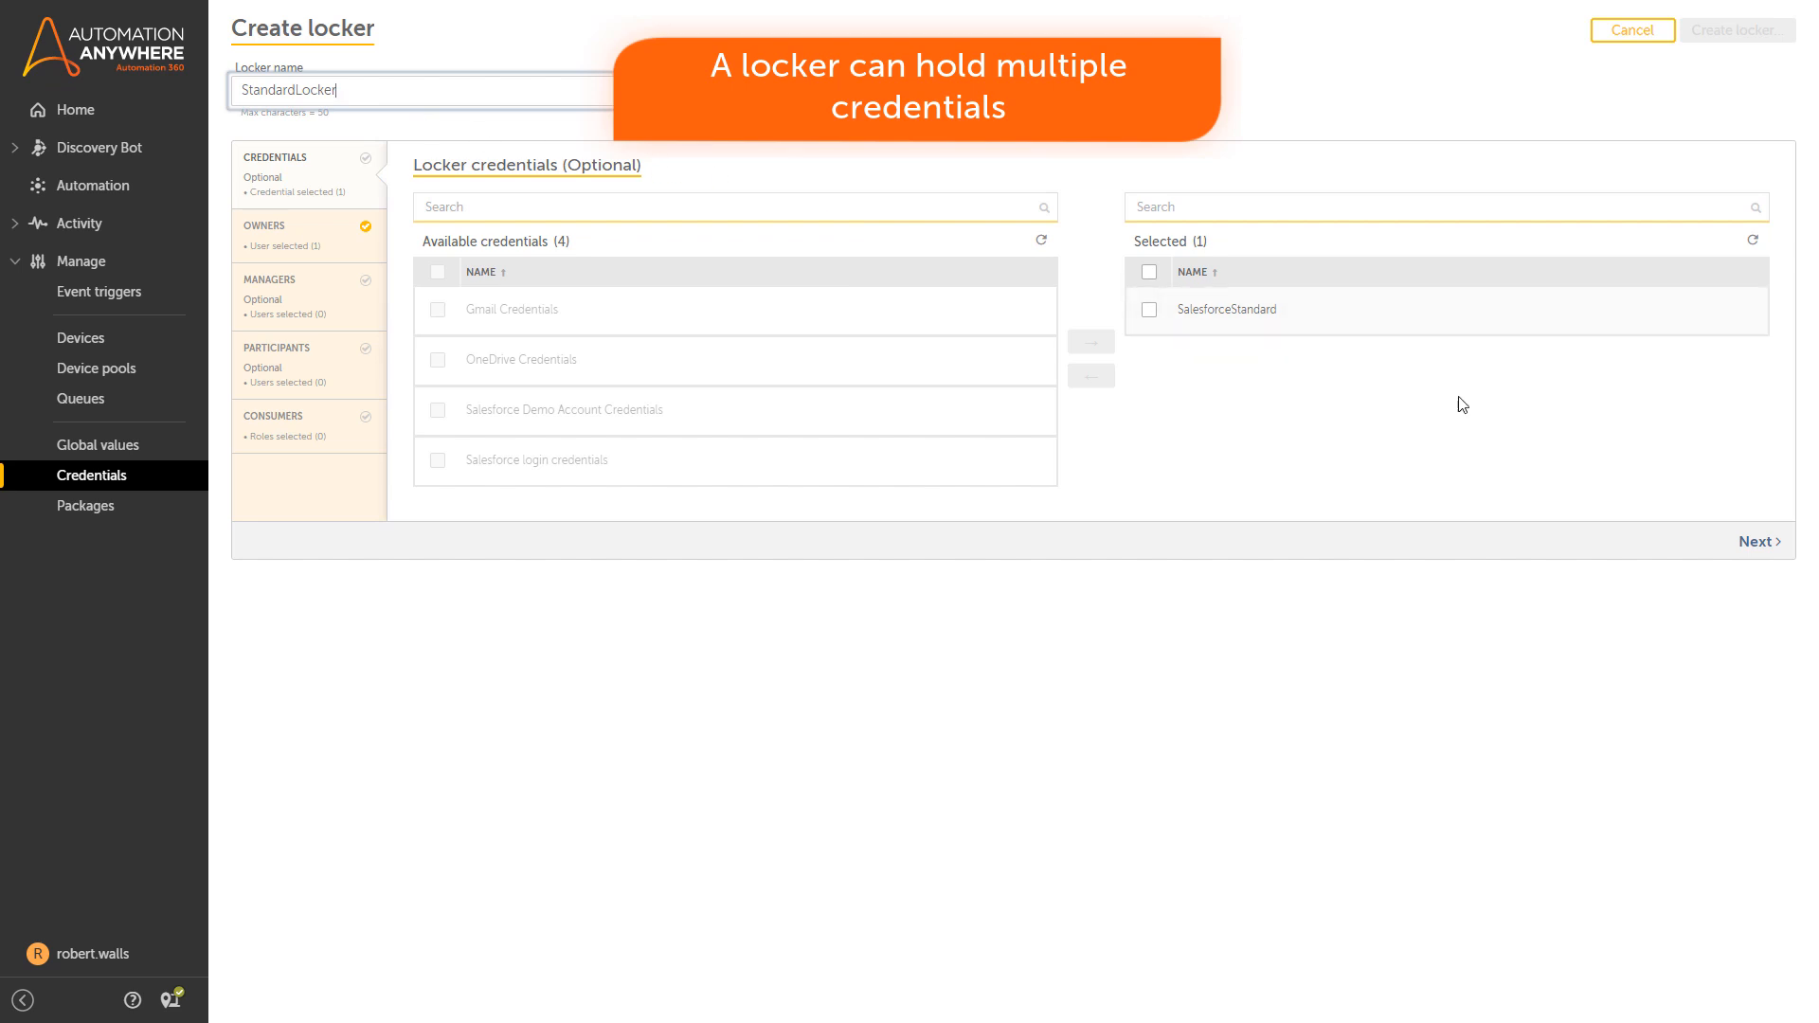
click(1755, 541)
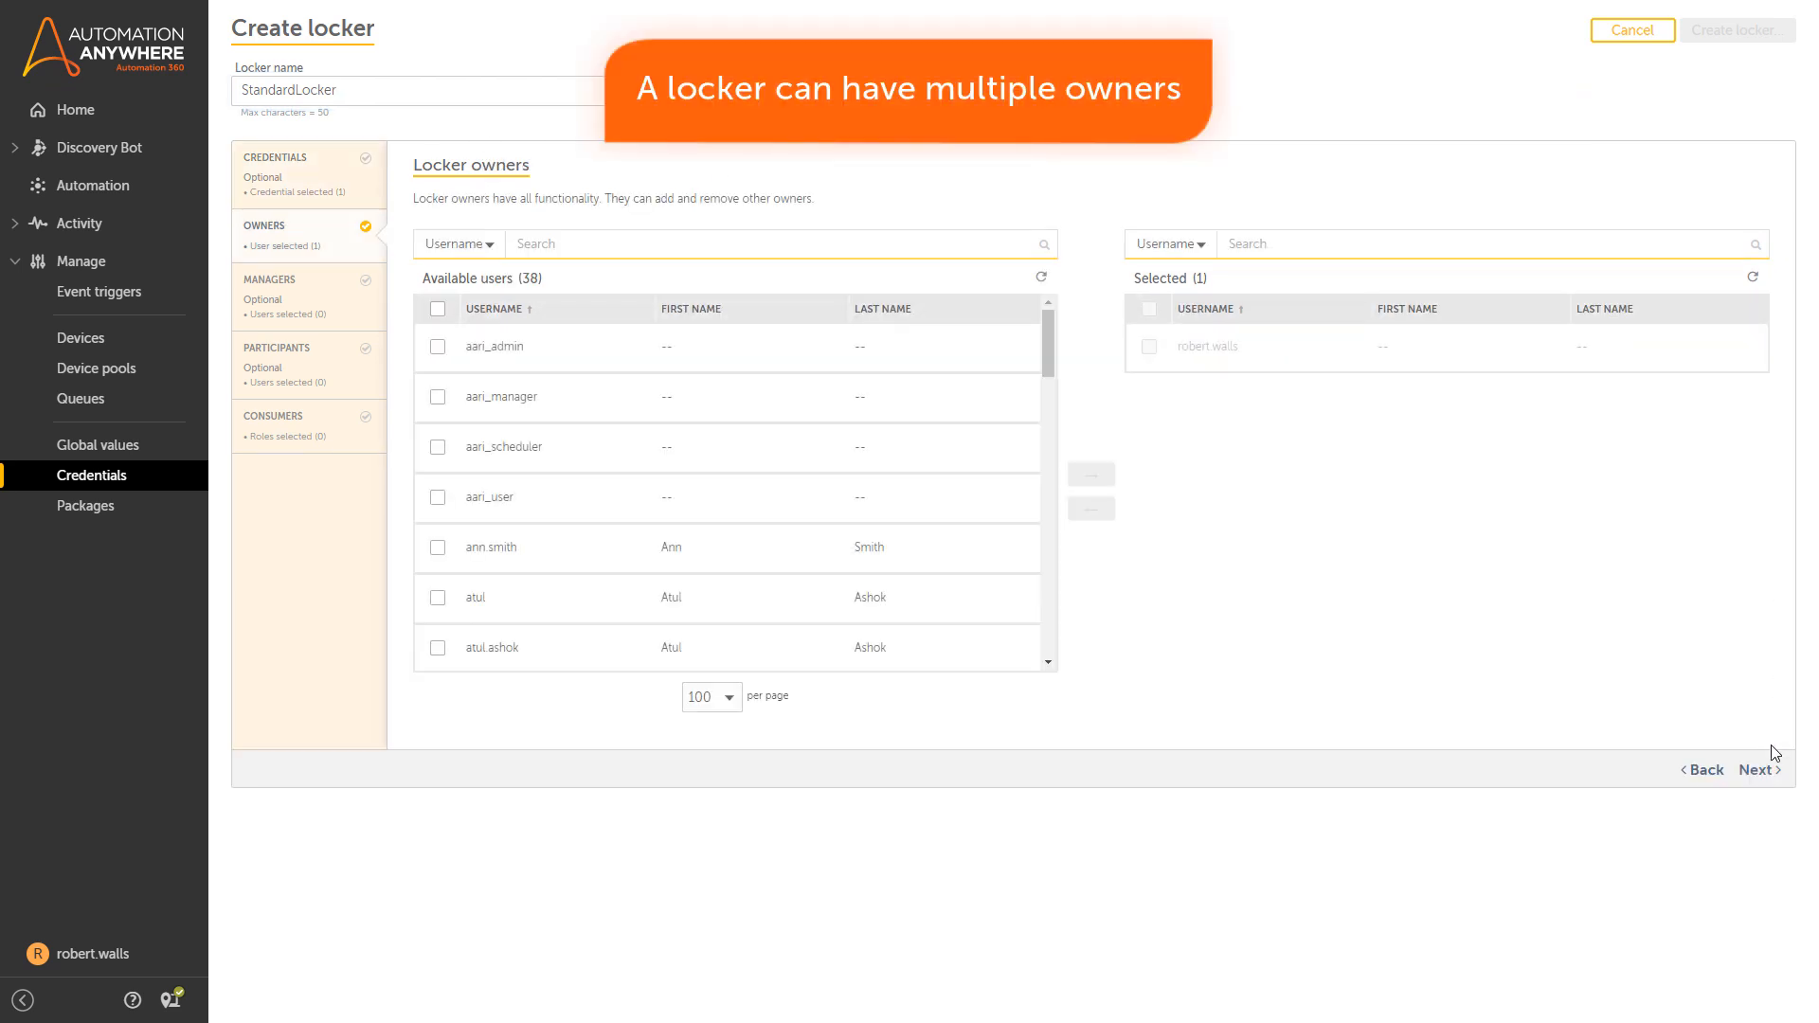
click(1758, 770)
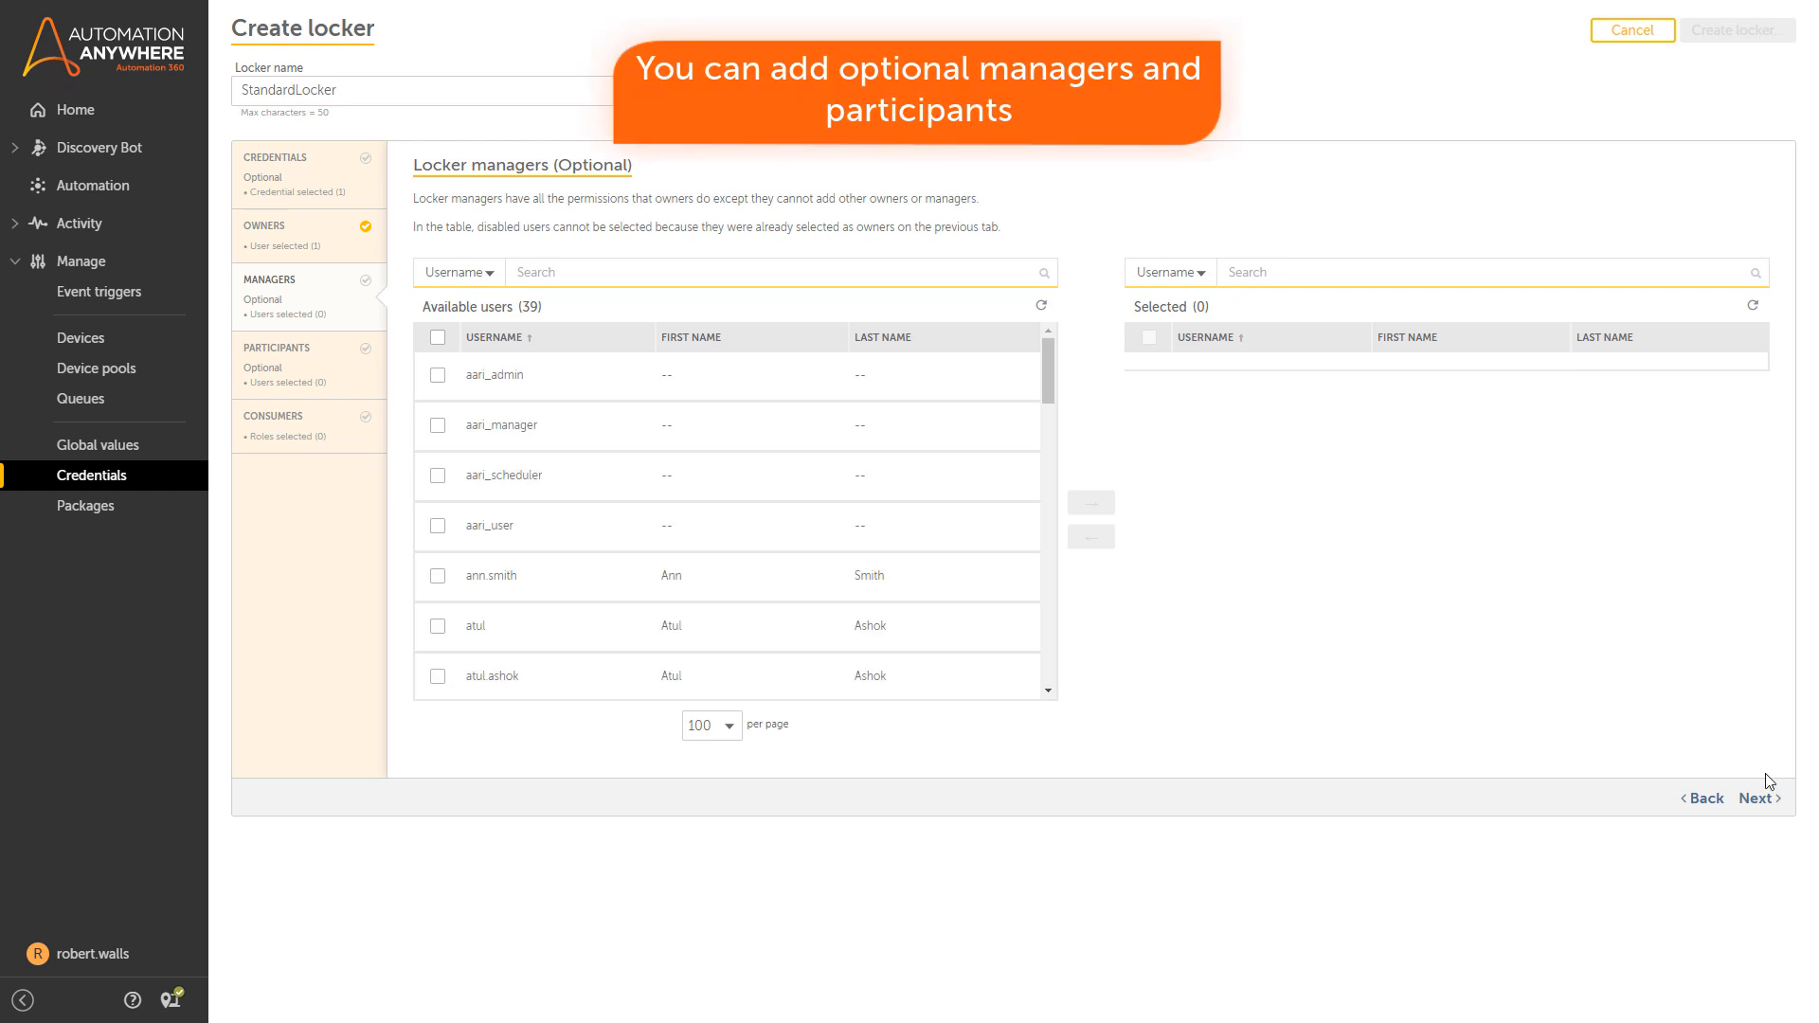
click(1767, 799)
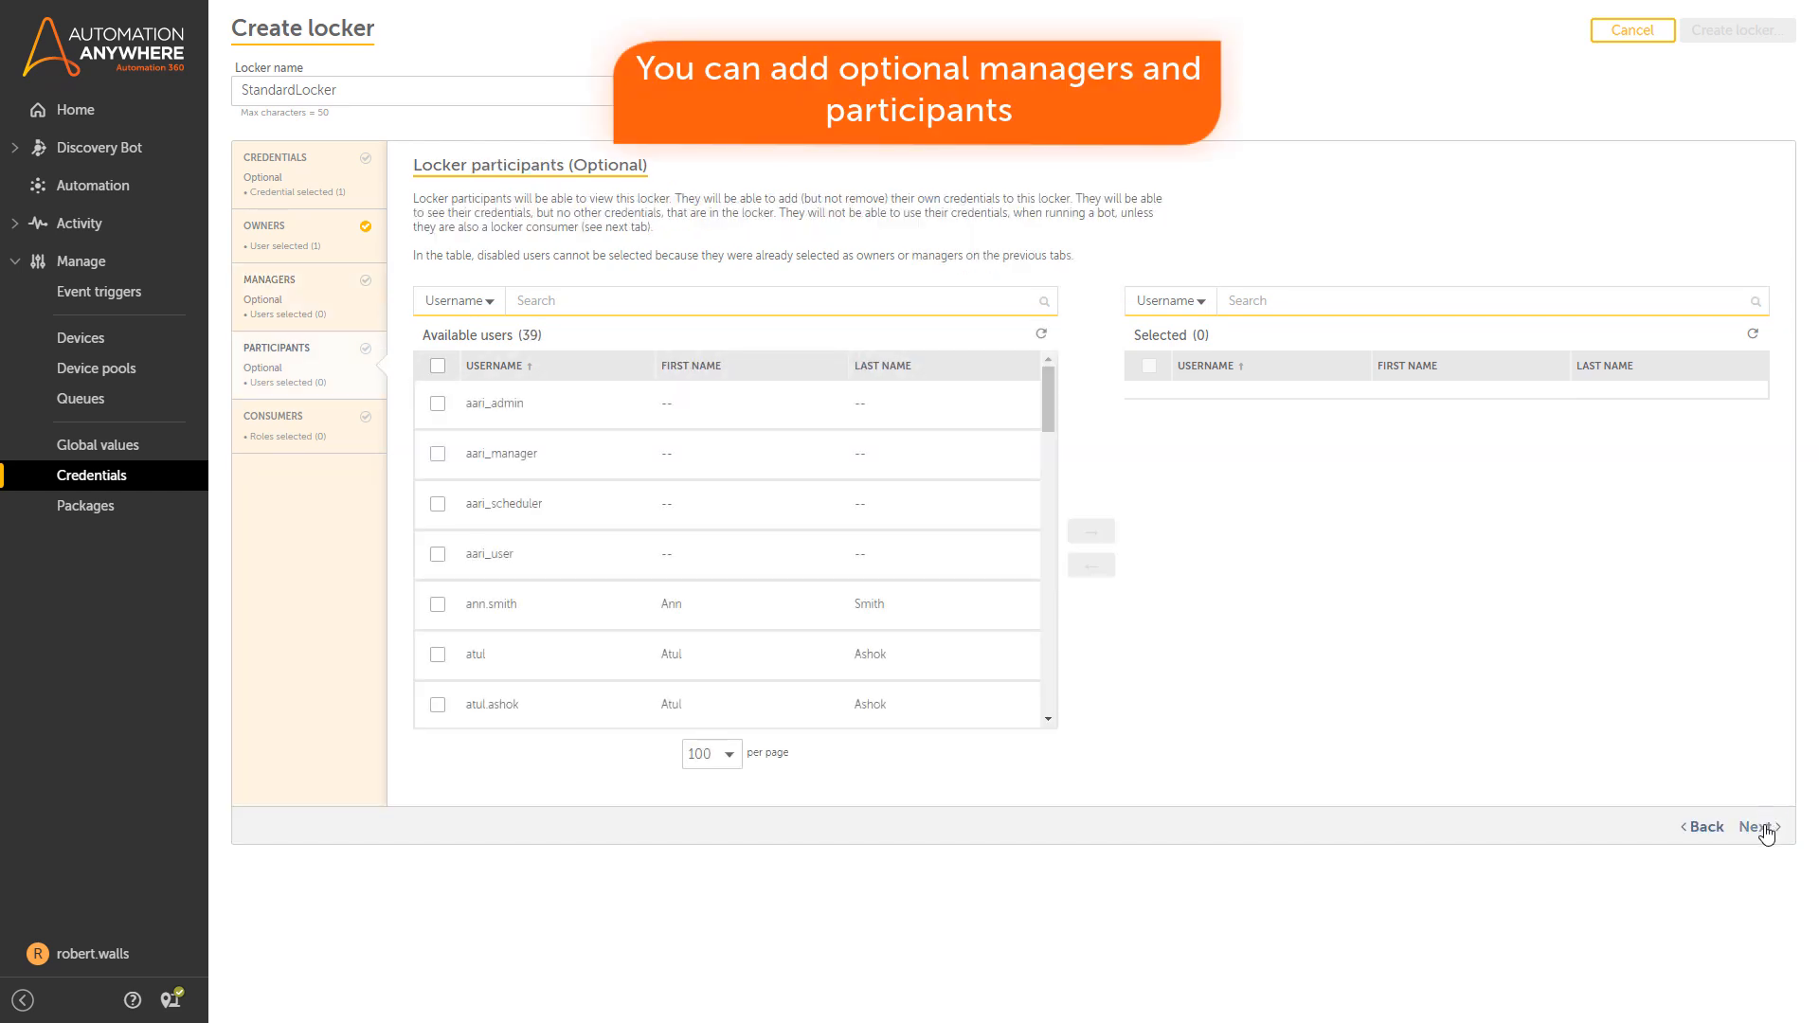
click(1764, 827)
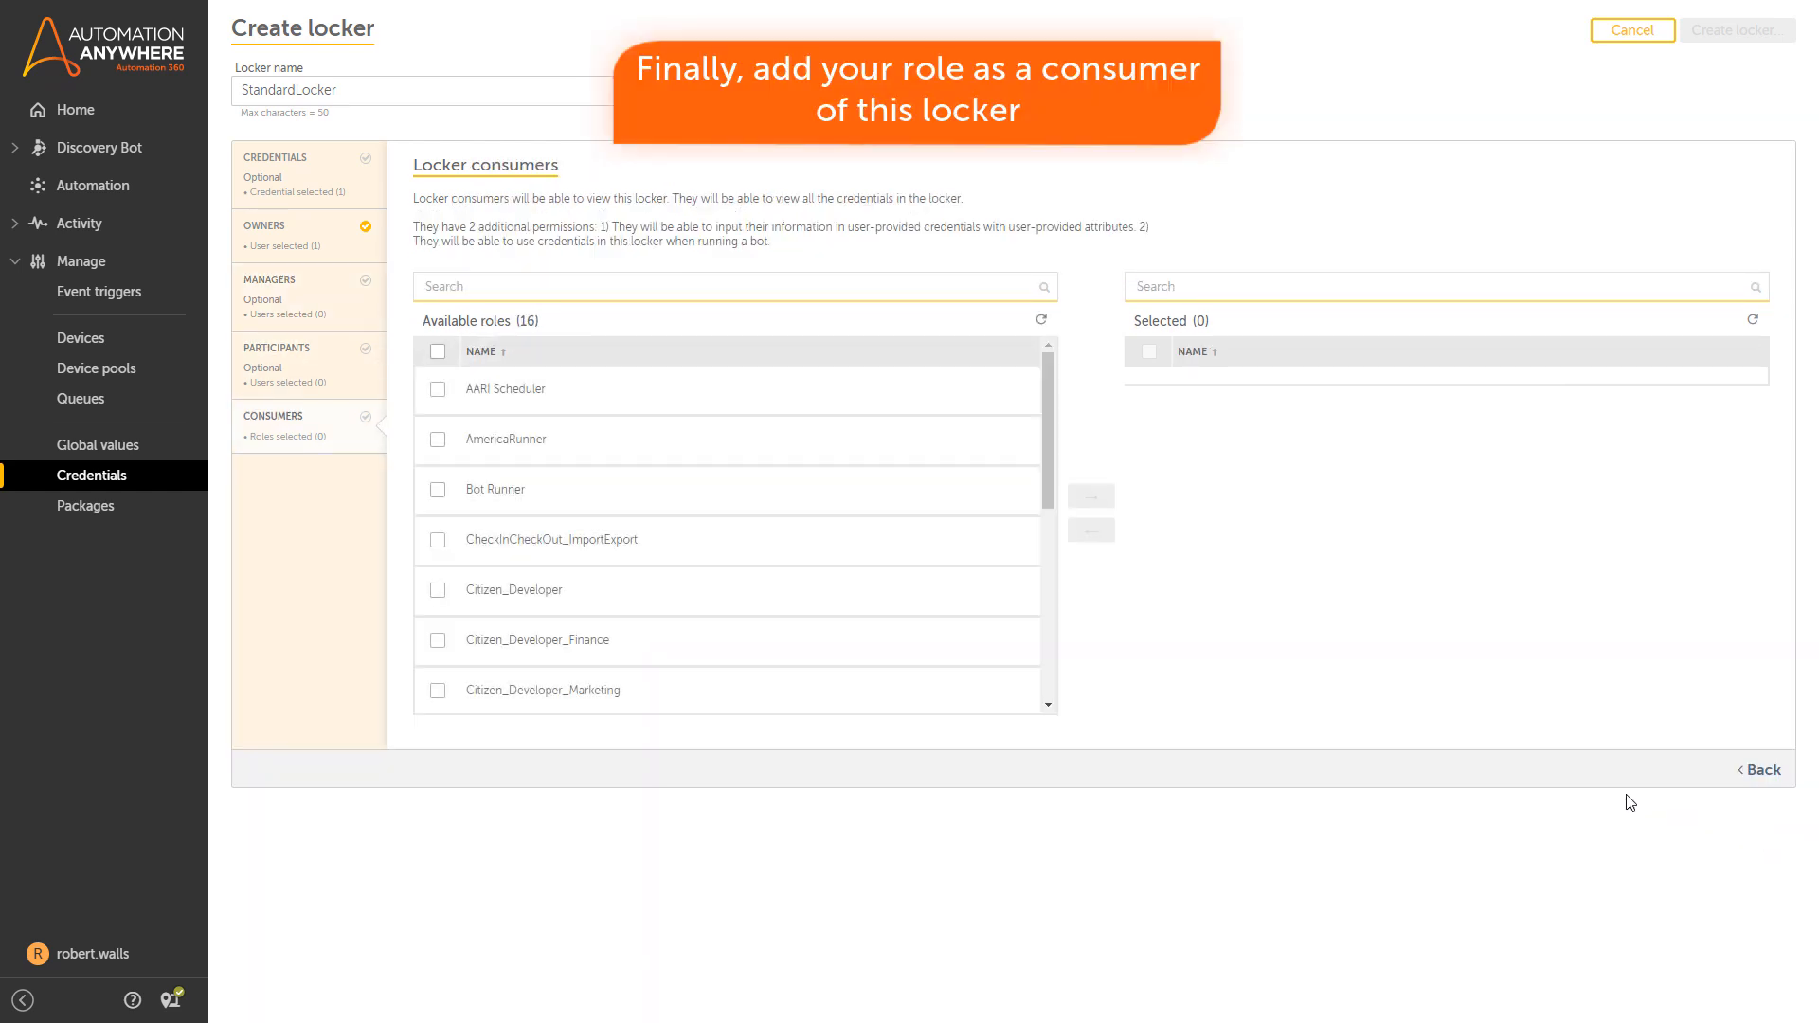
Add the Finance_Bot_Creators role as a consumer and create the locker.
drag(1050, 487, 1043, 644)
click(438, 470)
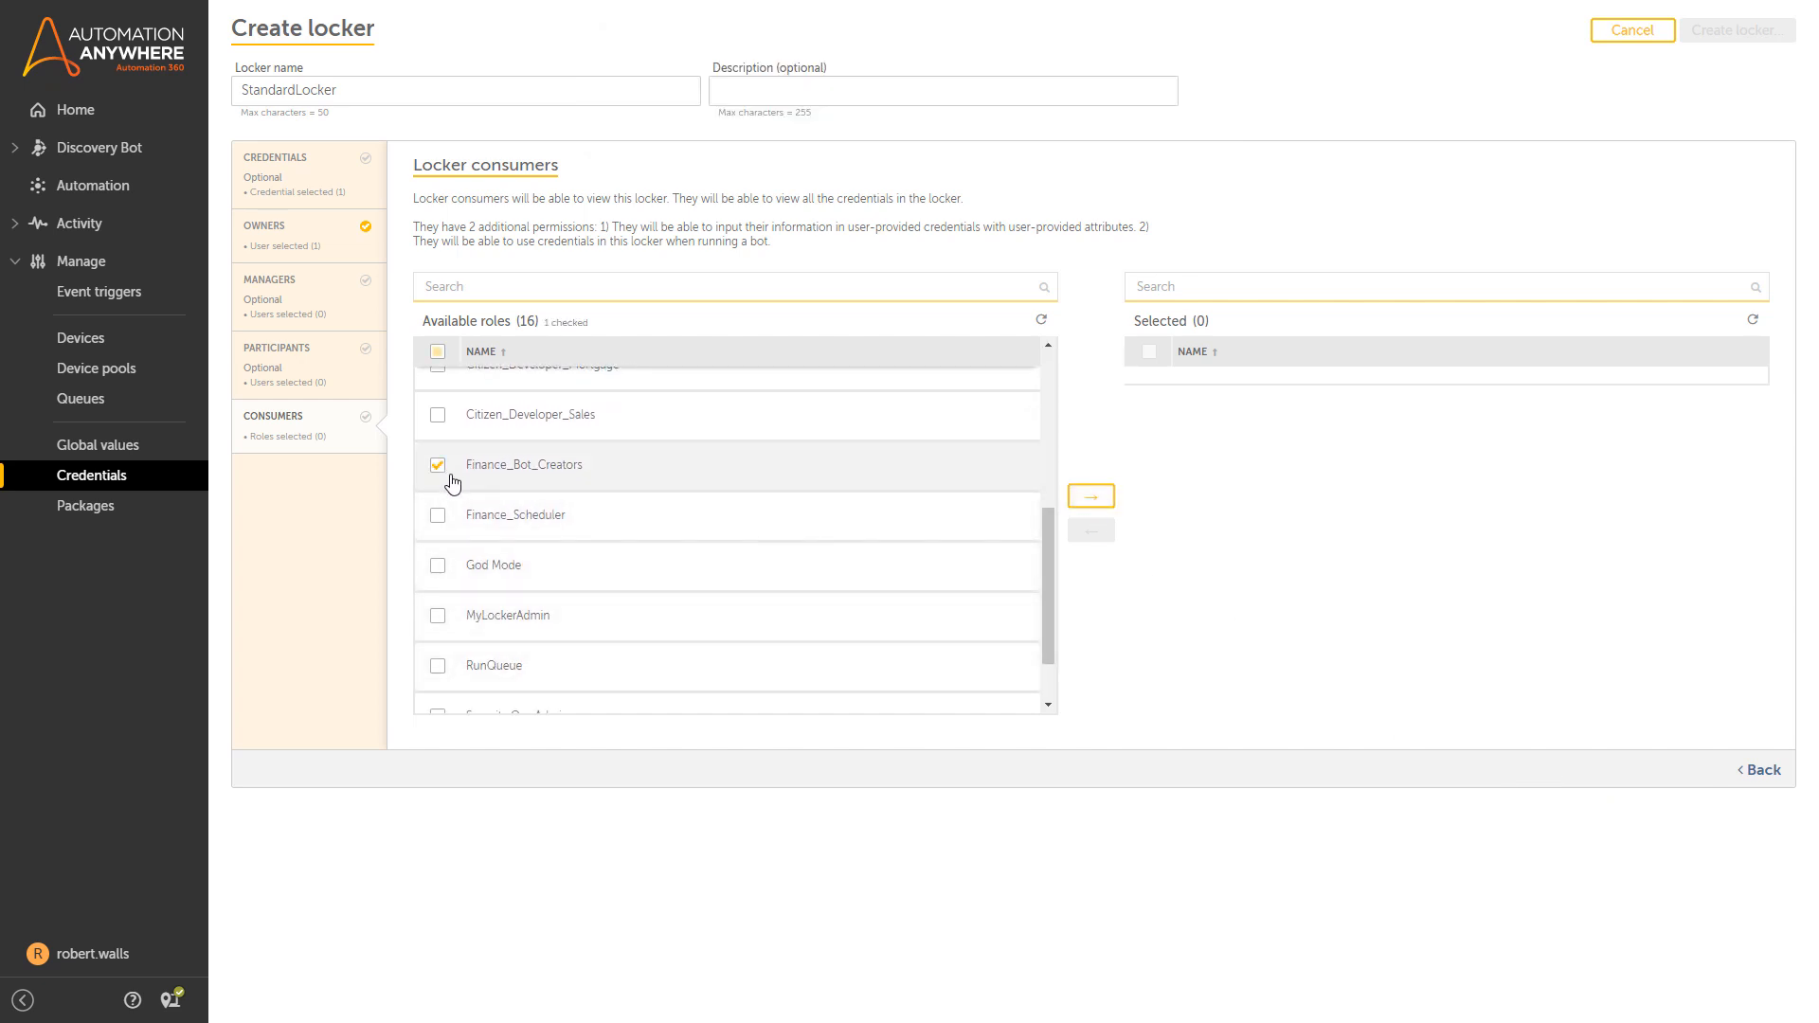
click(1090, 498)
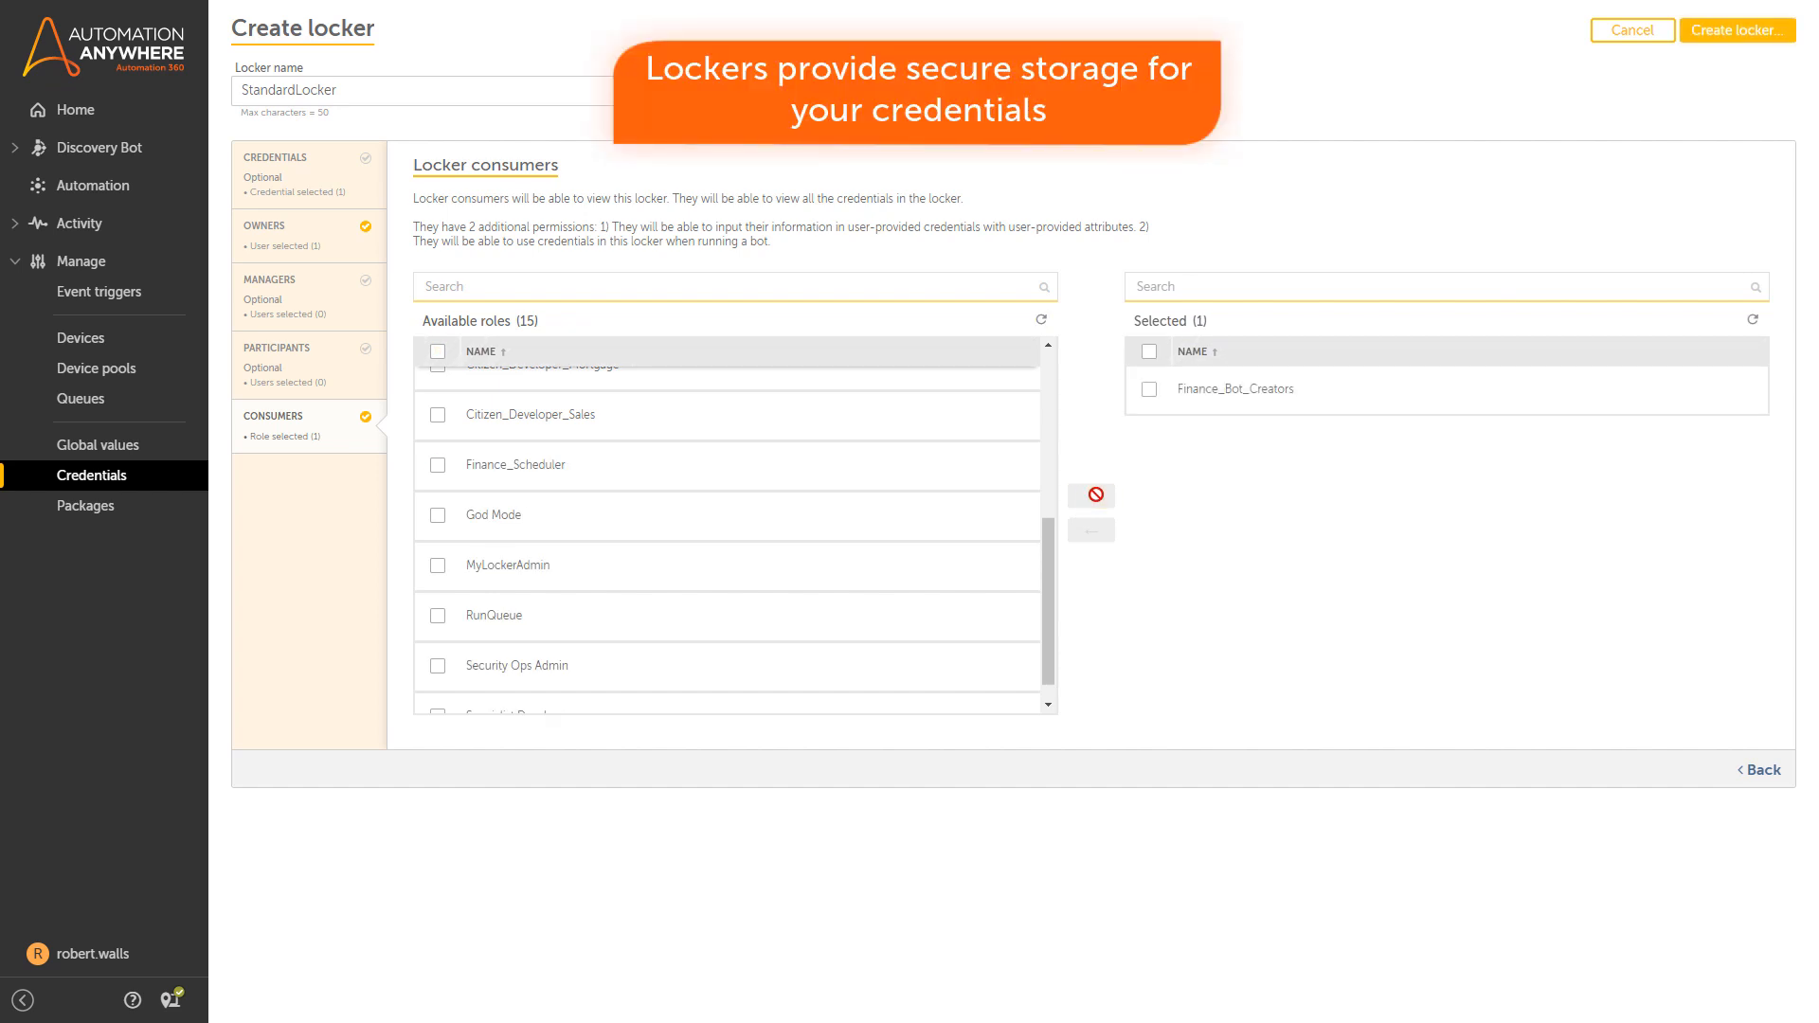
click(1733, 38)
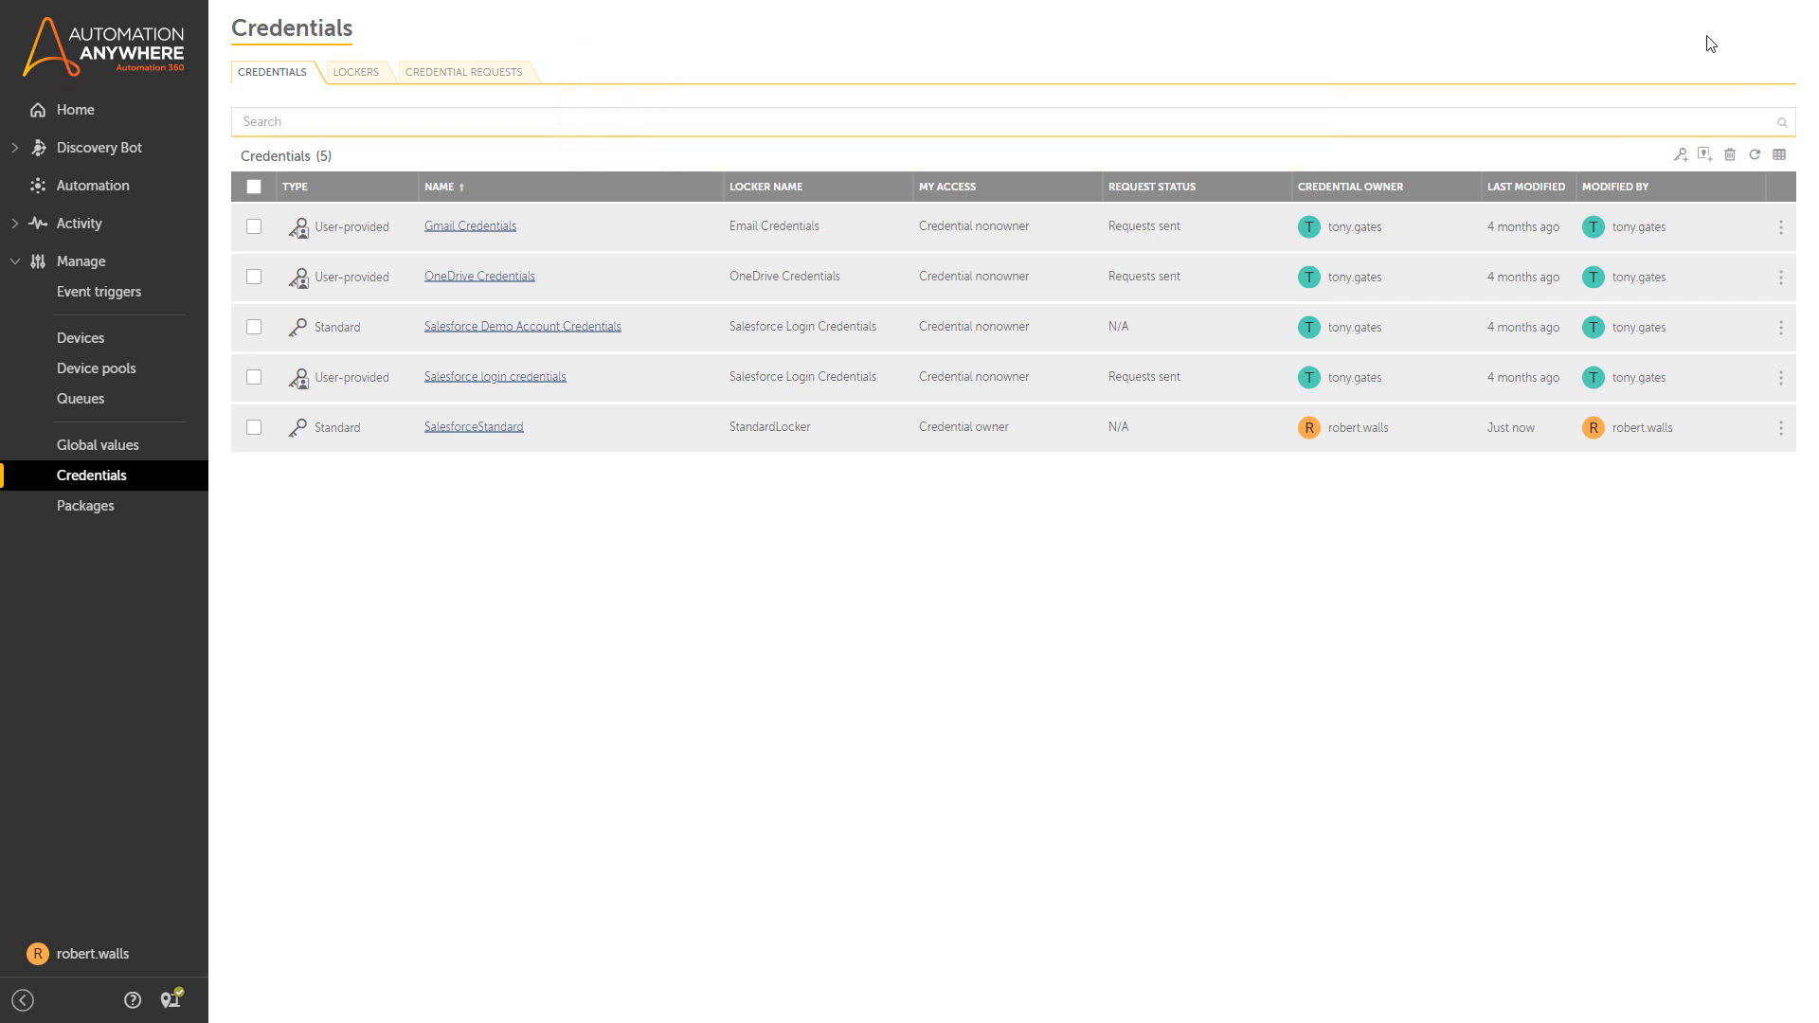
From Private bots, create a task bot named SalesforceLogin and open it for editing.
click(113, 197)
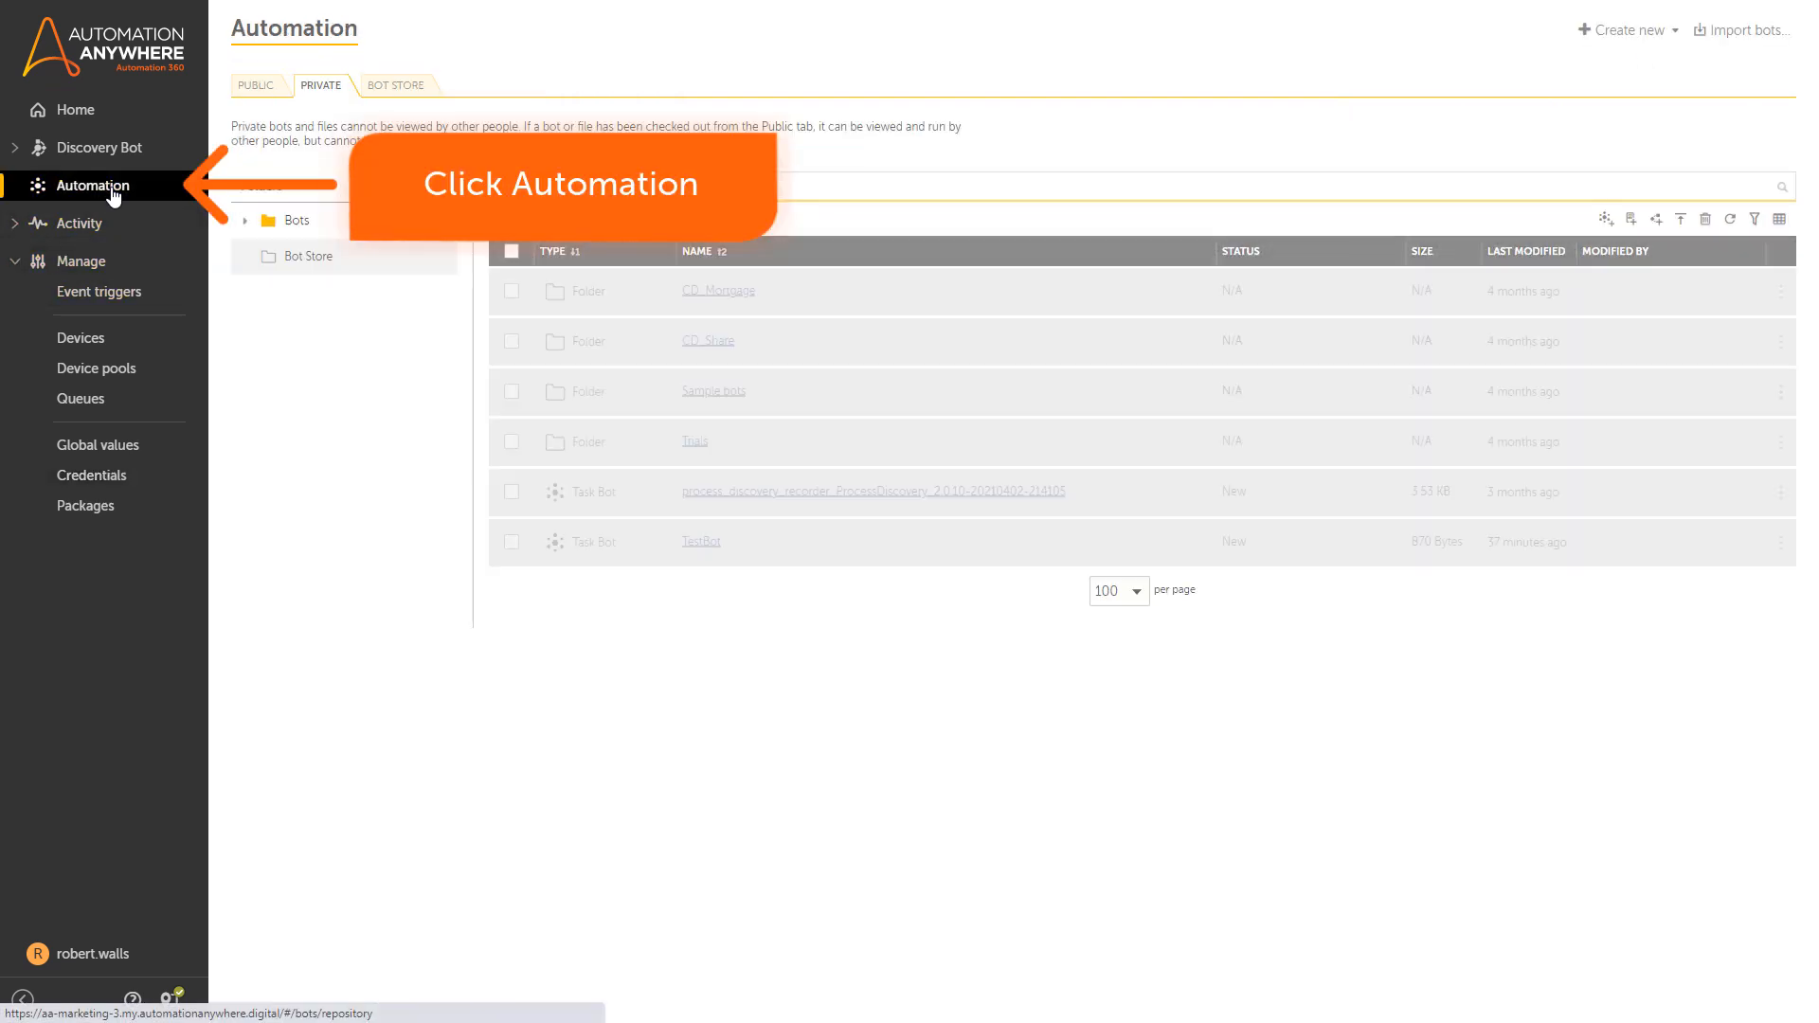
click(1605, 219)
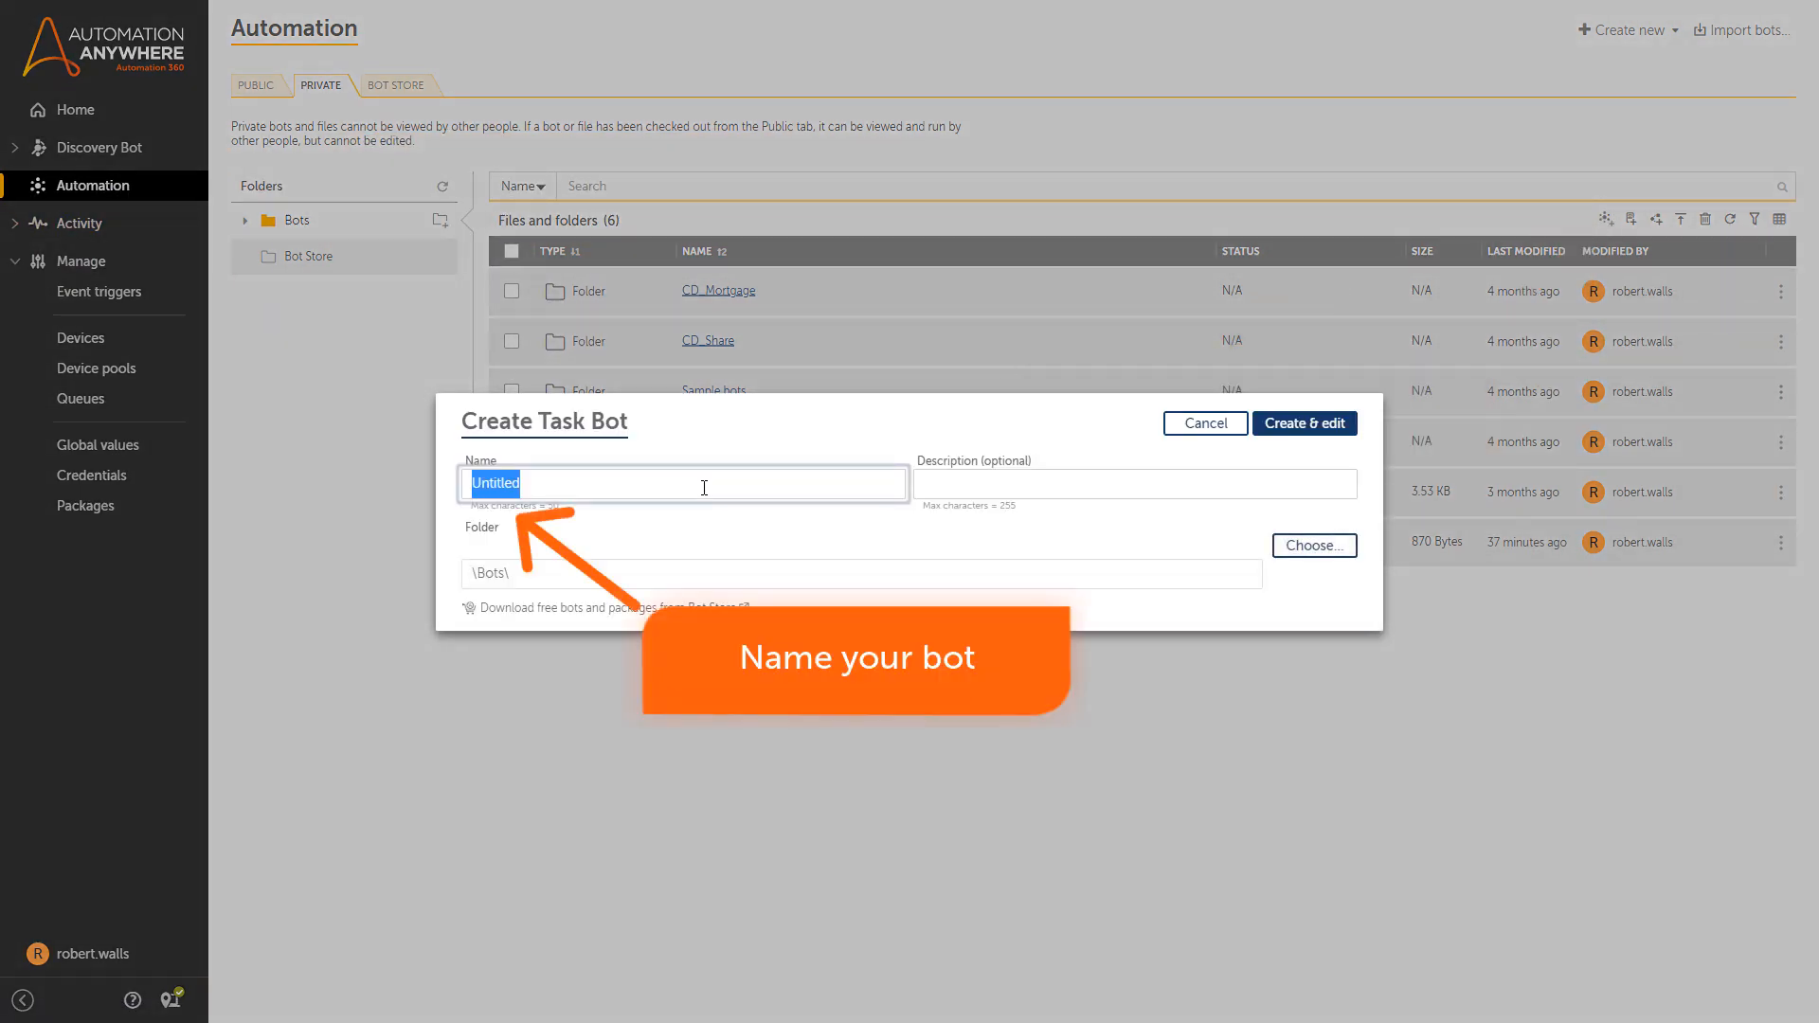
text(SalesforceLogin)
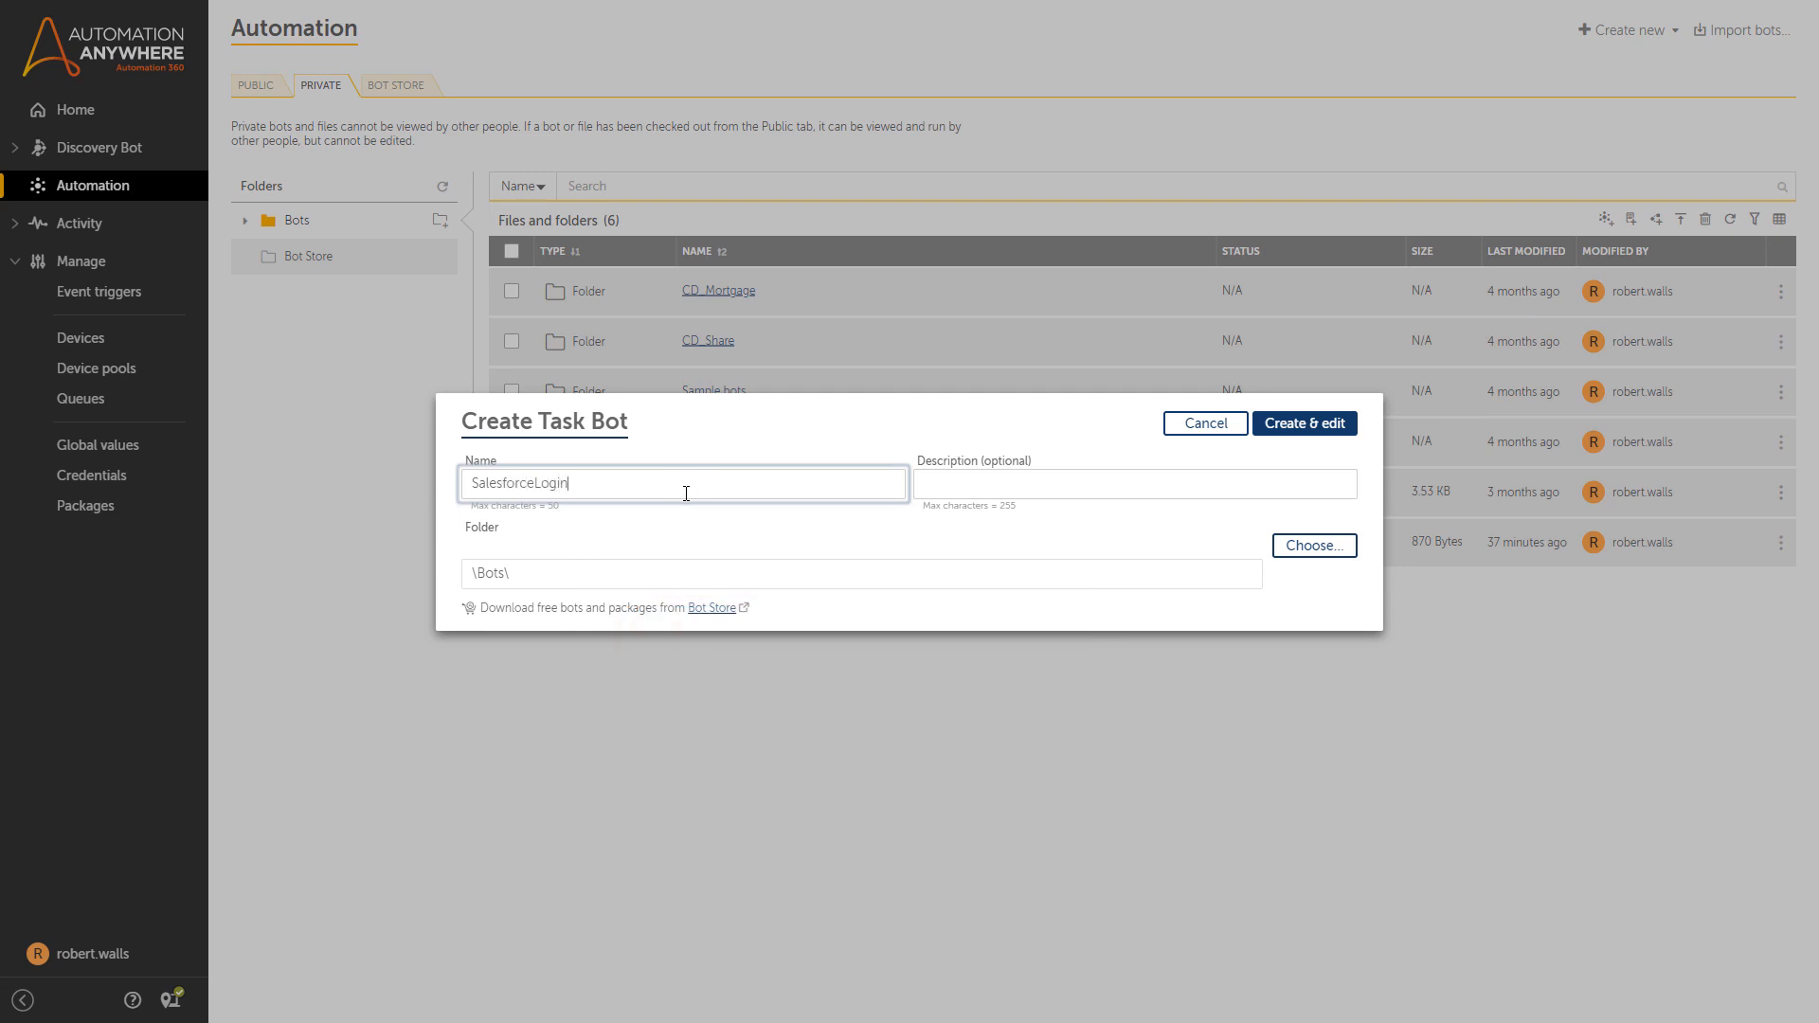
click(1291, 422)
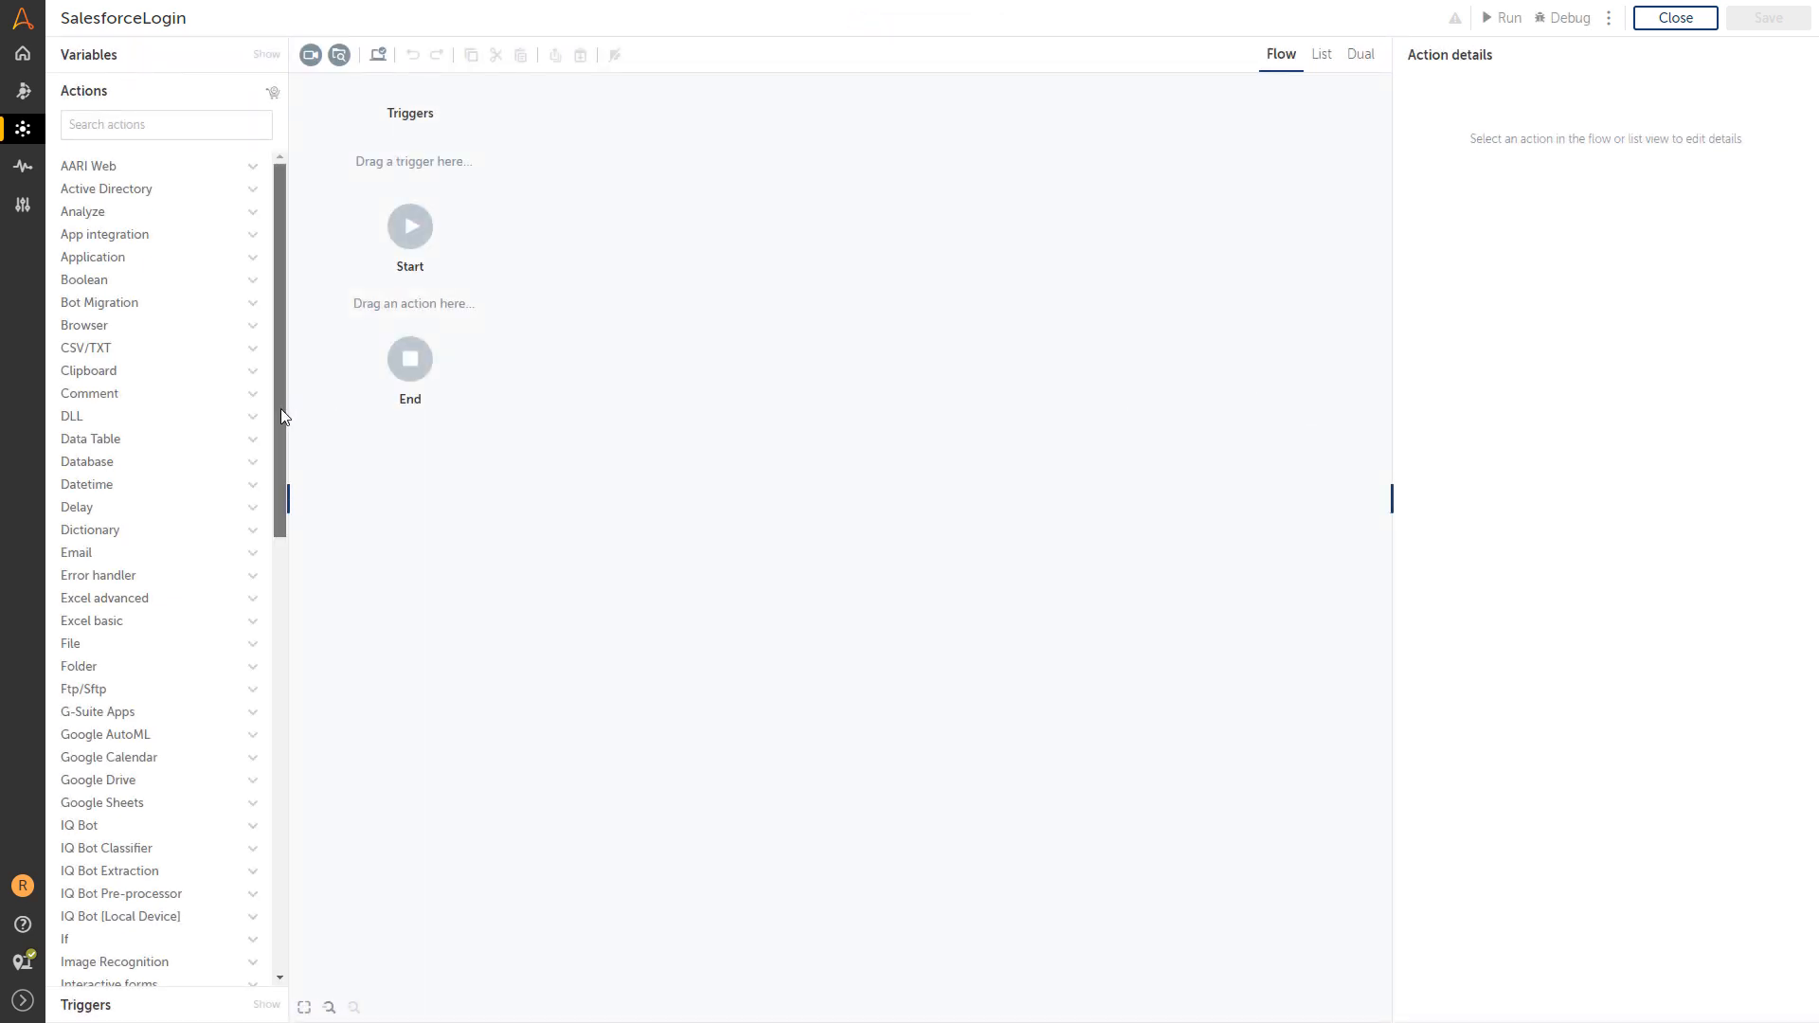
Insert a Message box reading 'This bot uses the credential vault to log in to Salesforce.', closing after 5 seconds.
drag(281, 415, 271, 651)
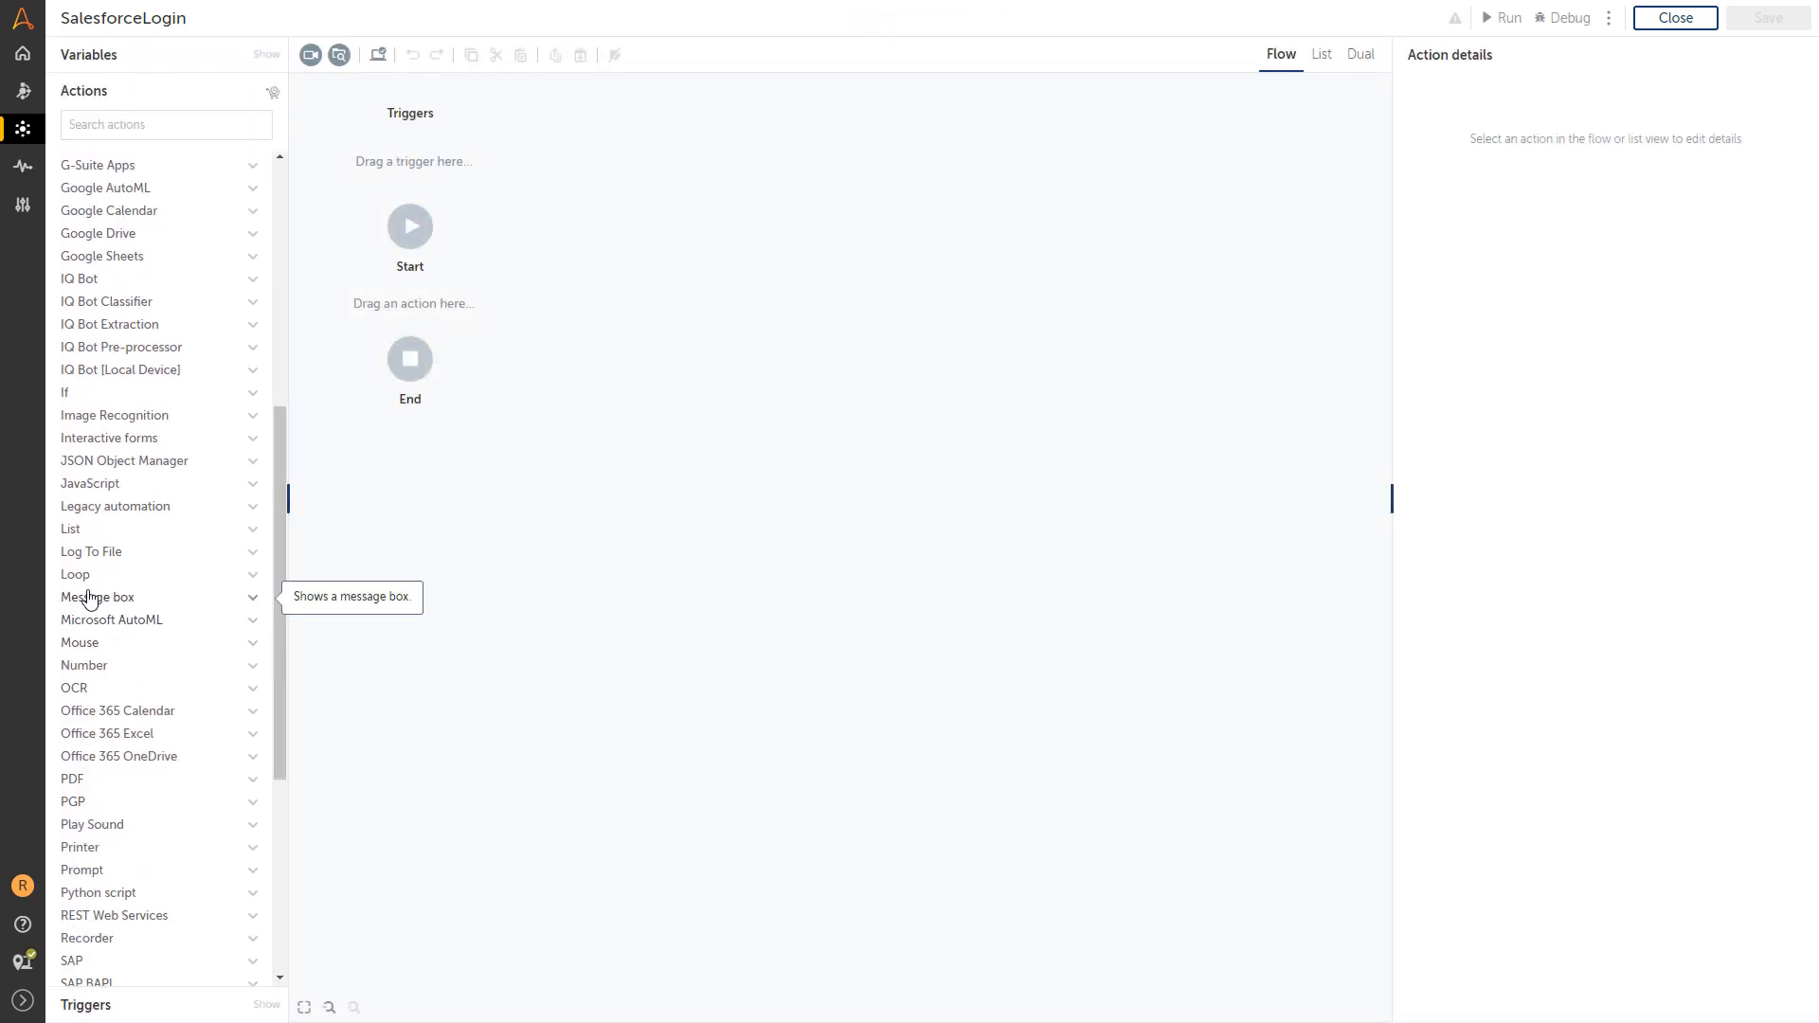
click(124, 598)
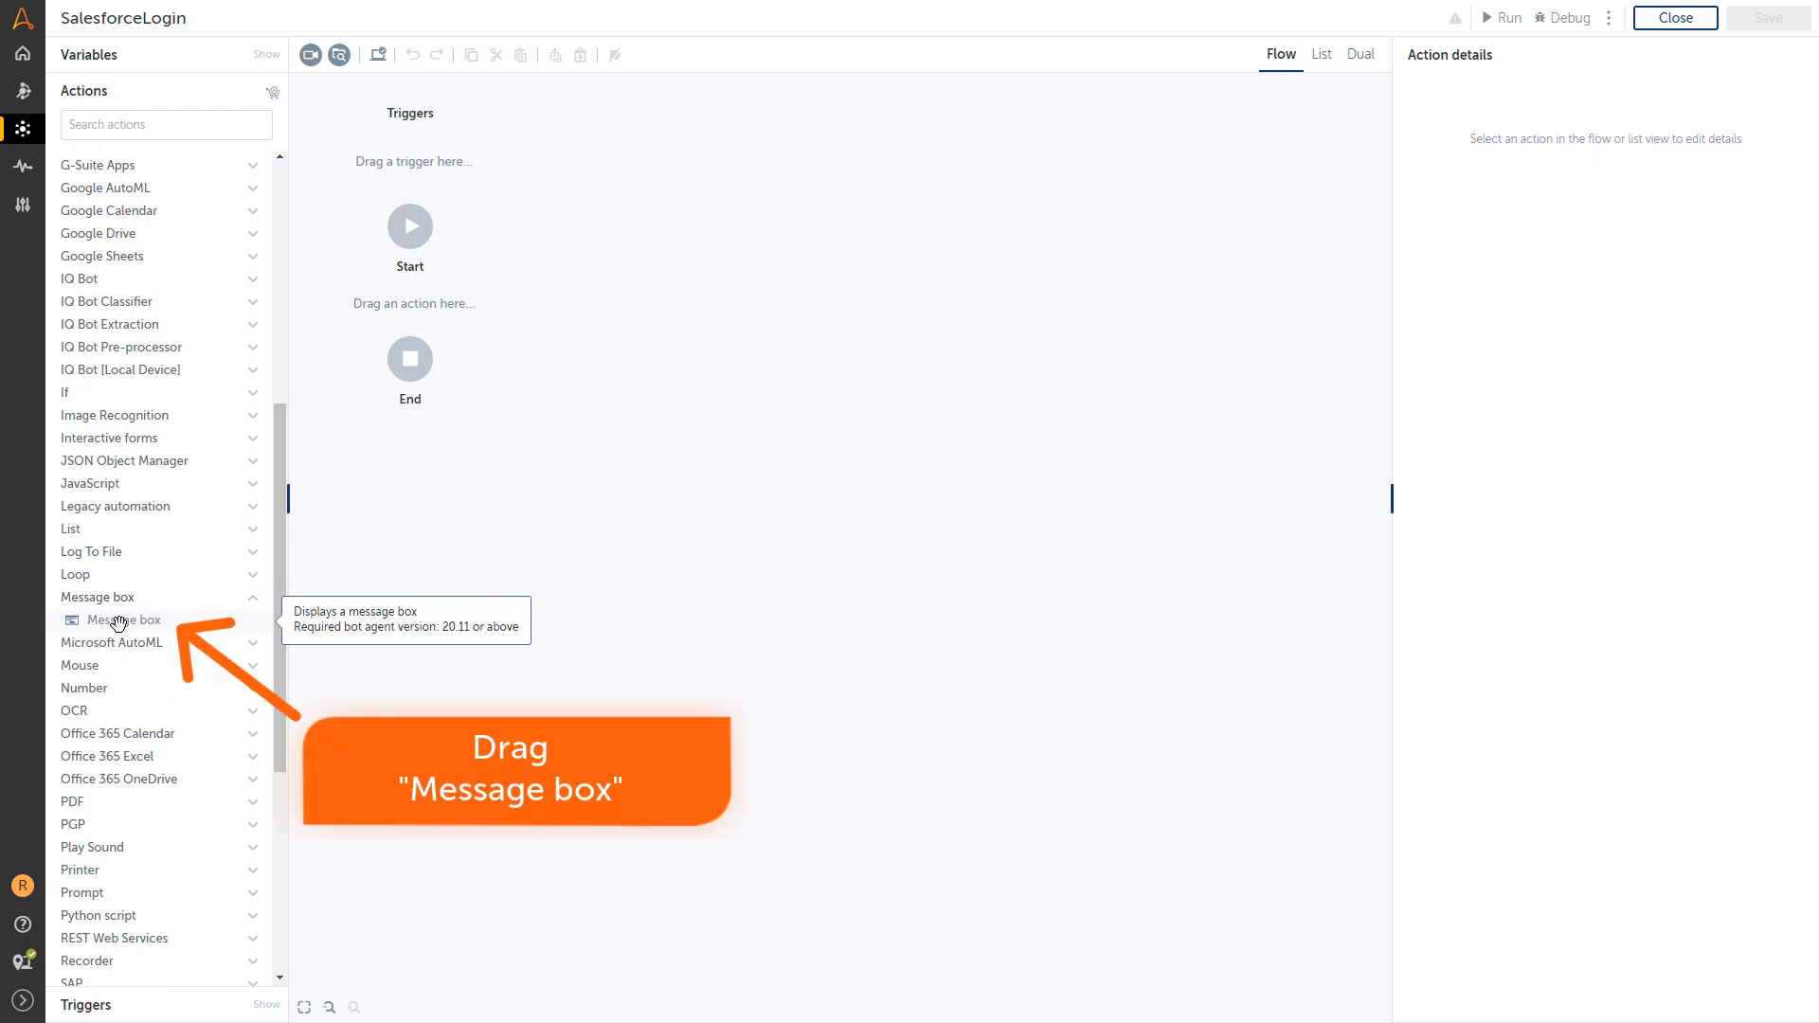
drag(119, 623, 416, 327)
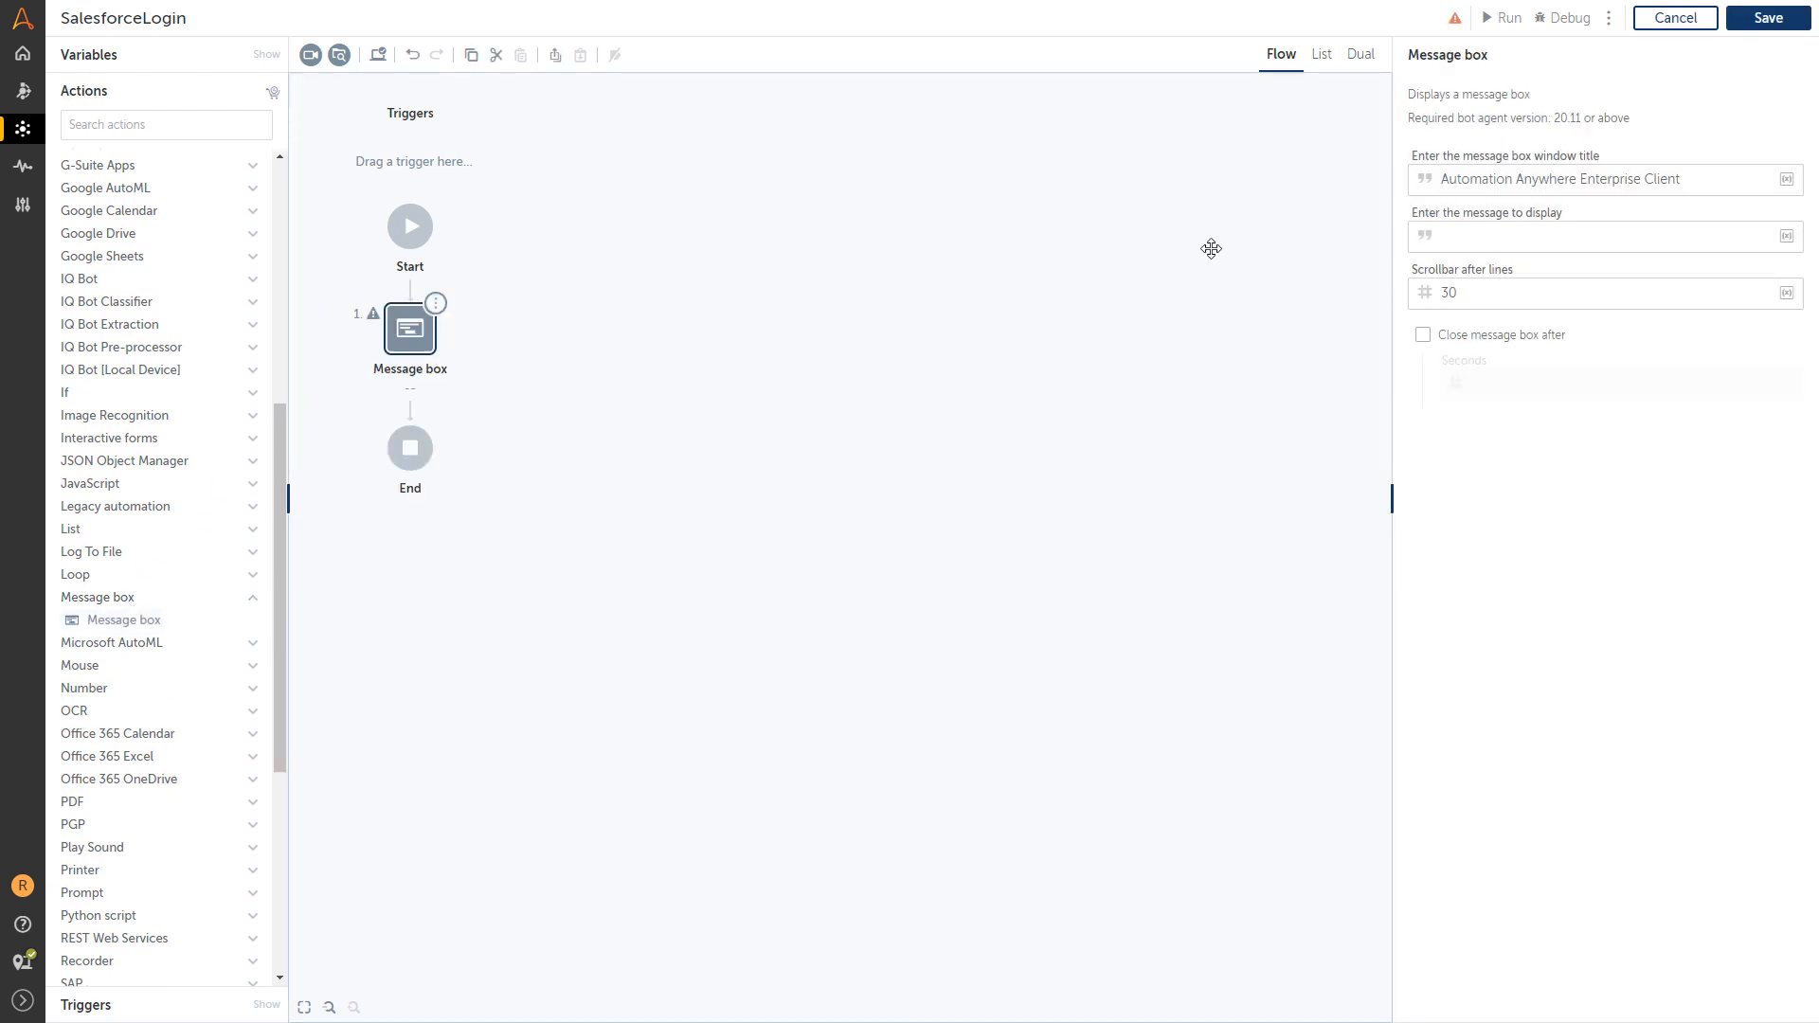
click(1462, 237)
text(This bot uses the credential vault to log in to Sales)
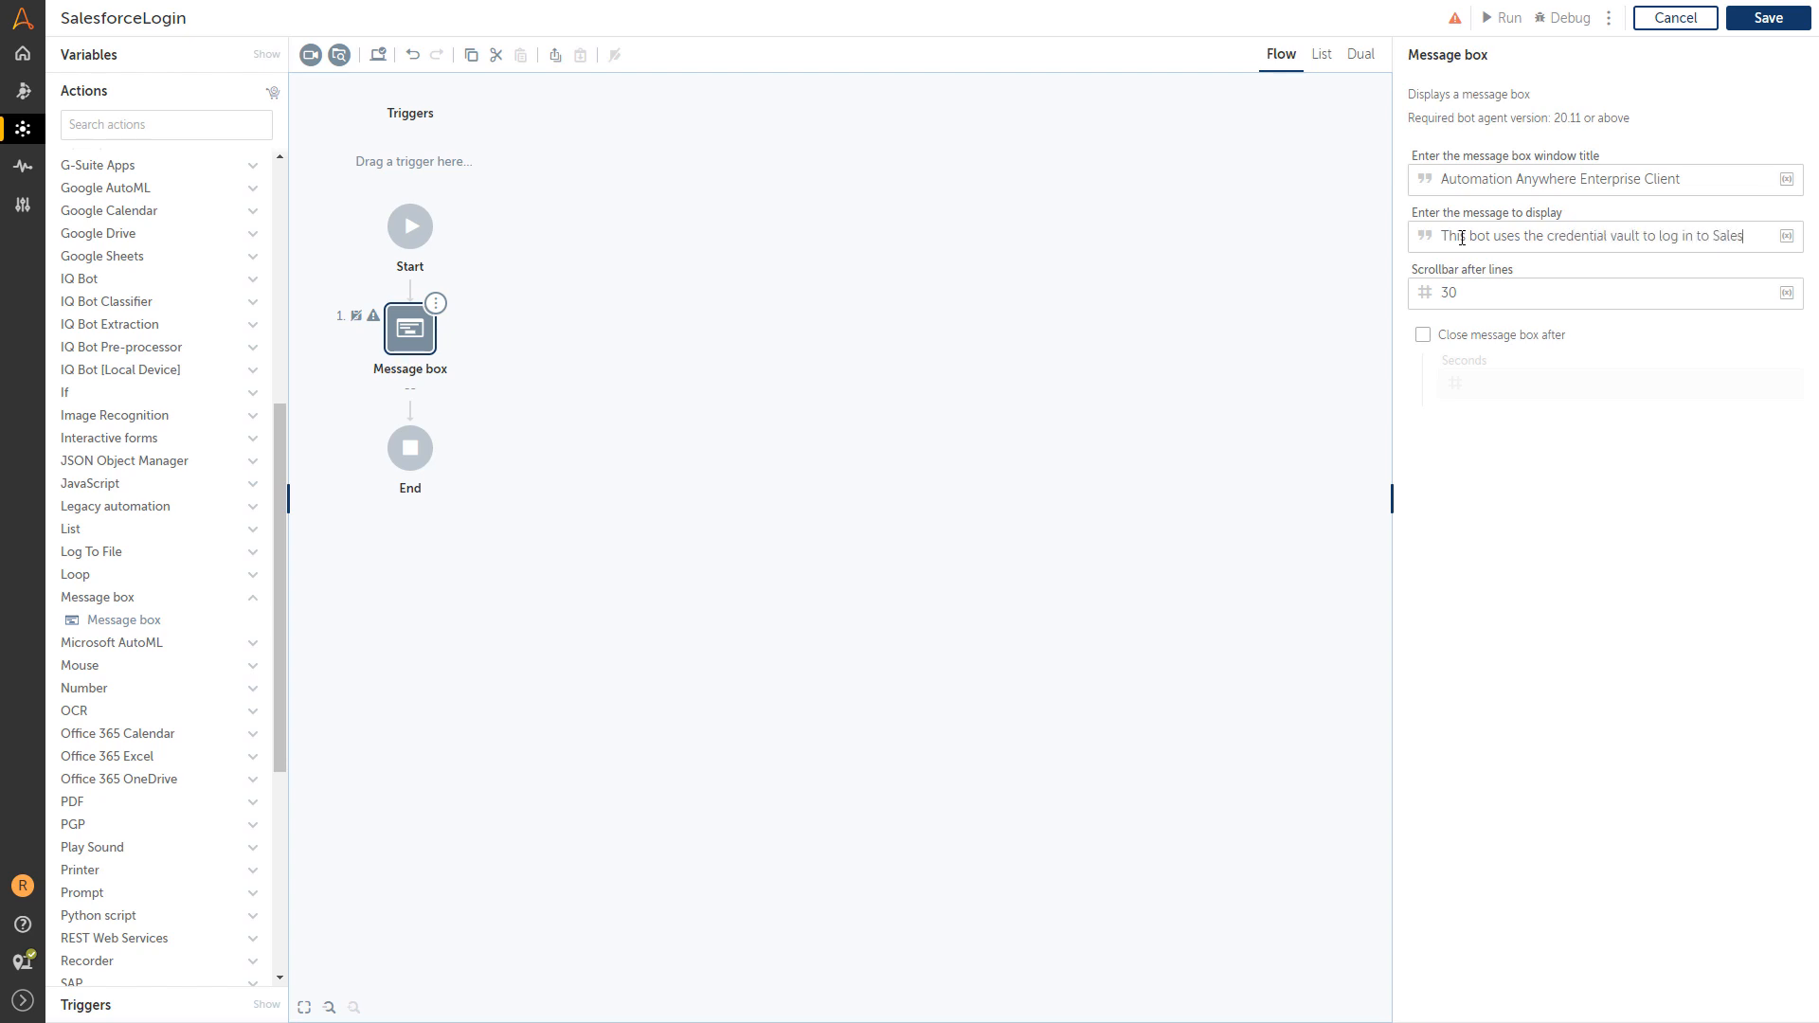
text(force.)
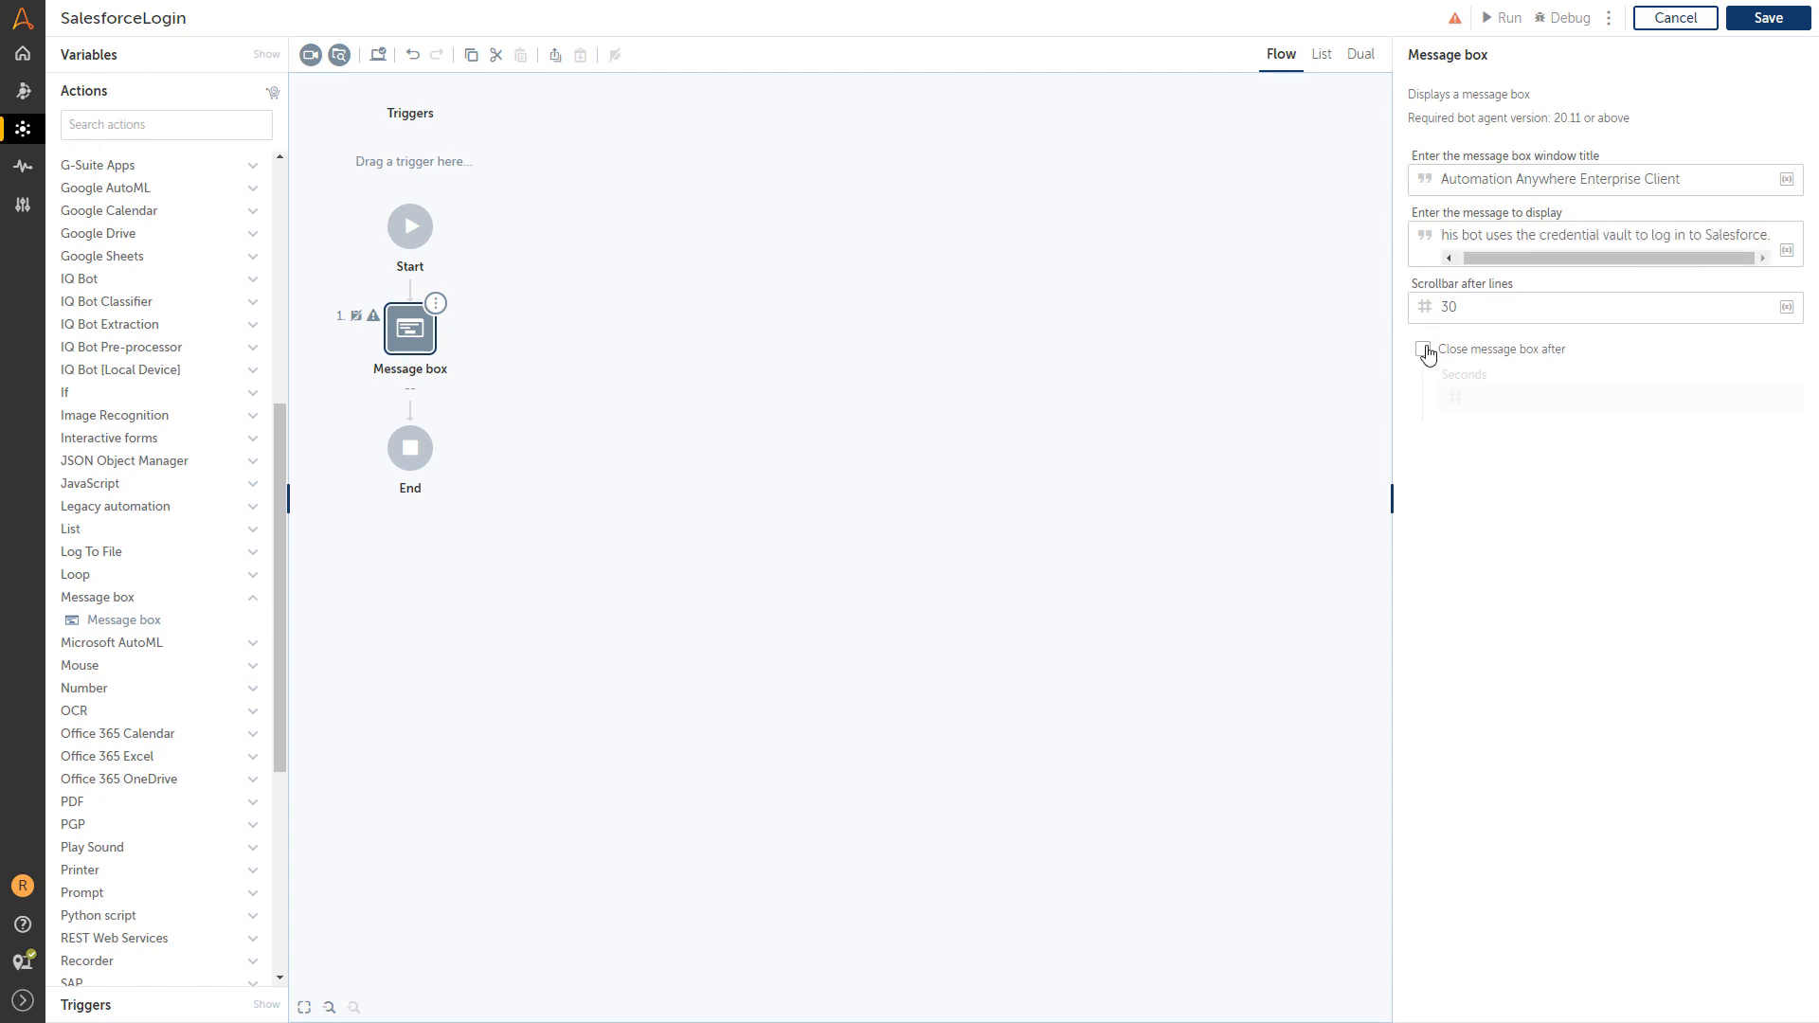
click(1422, 349)
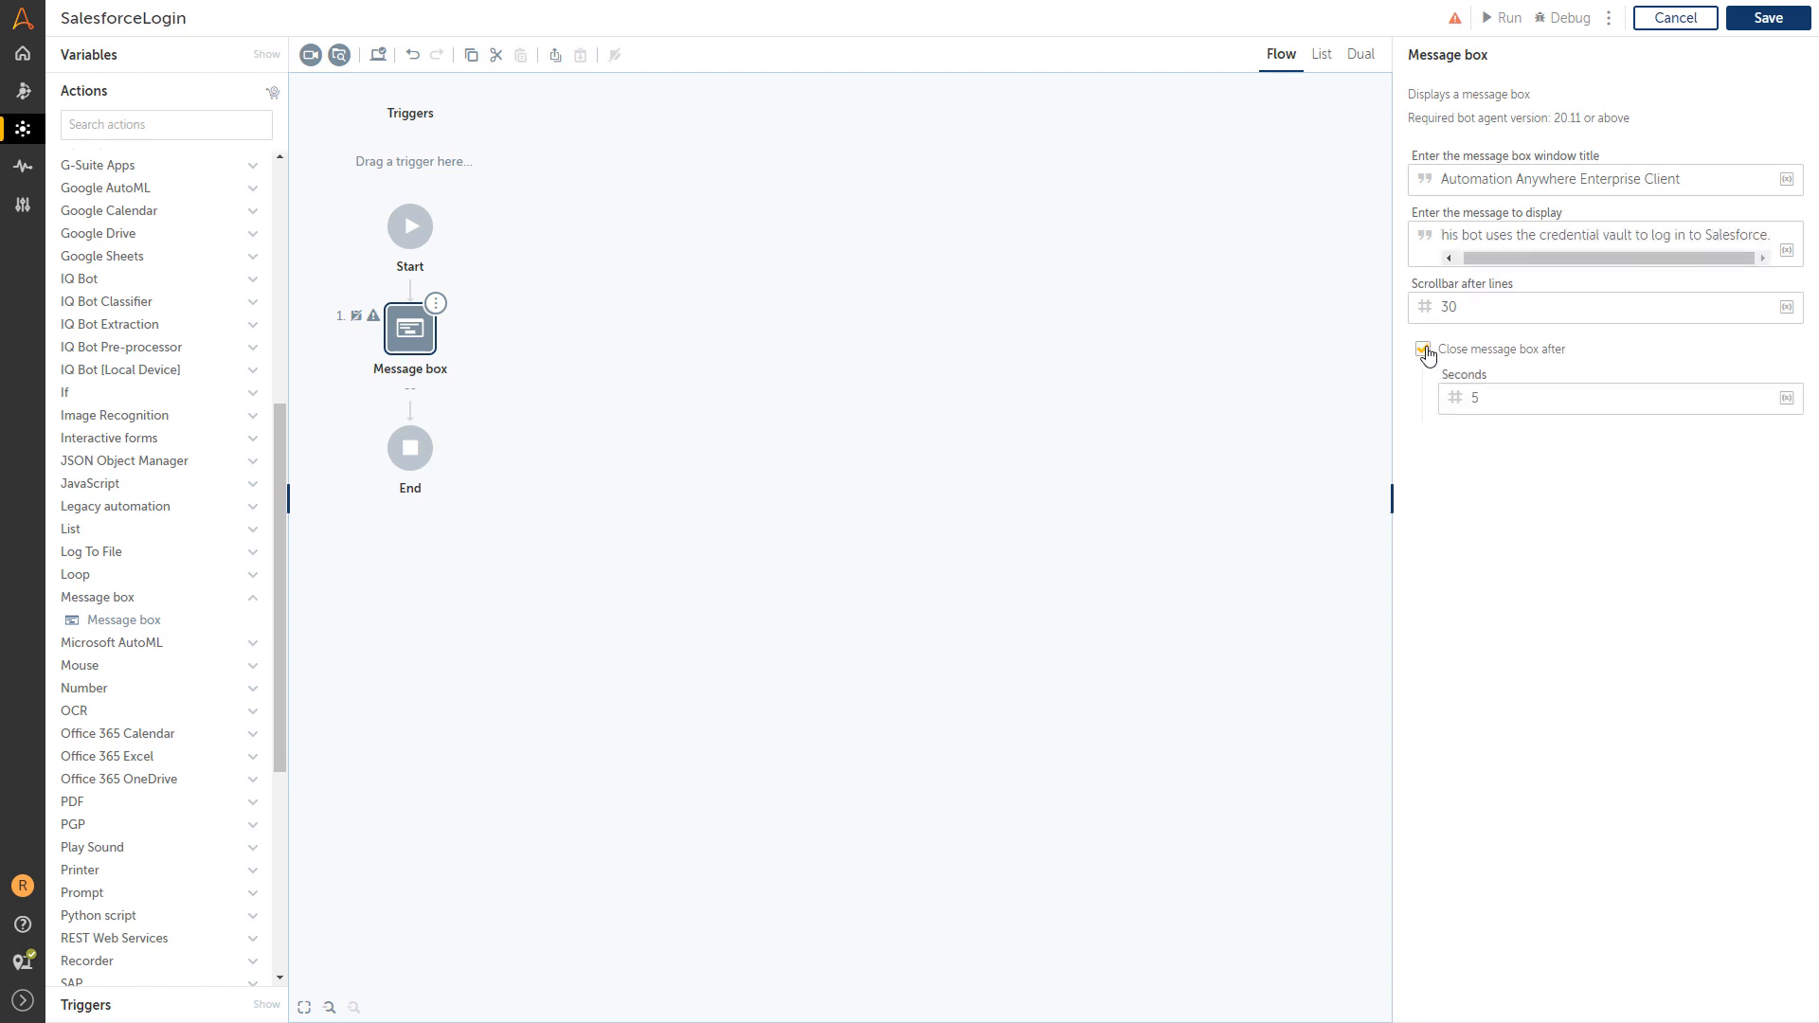
Launch the recorder with 'Login | Salesforce - Google Chrome' as the target window.
click(311, 56)
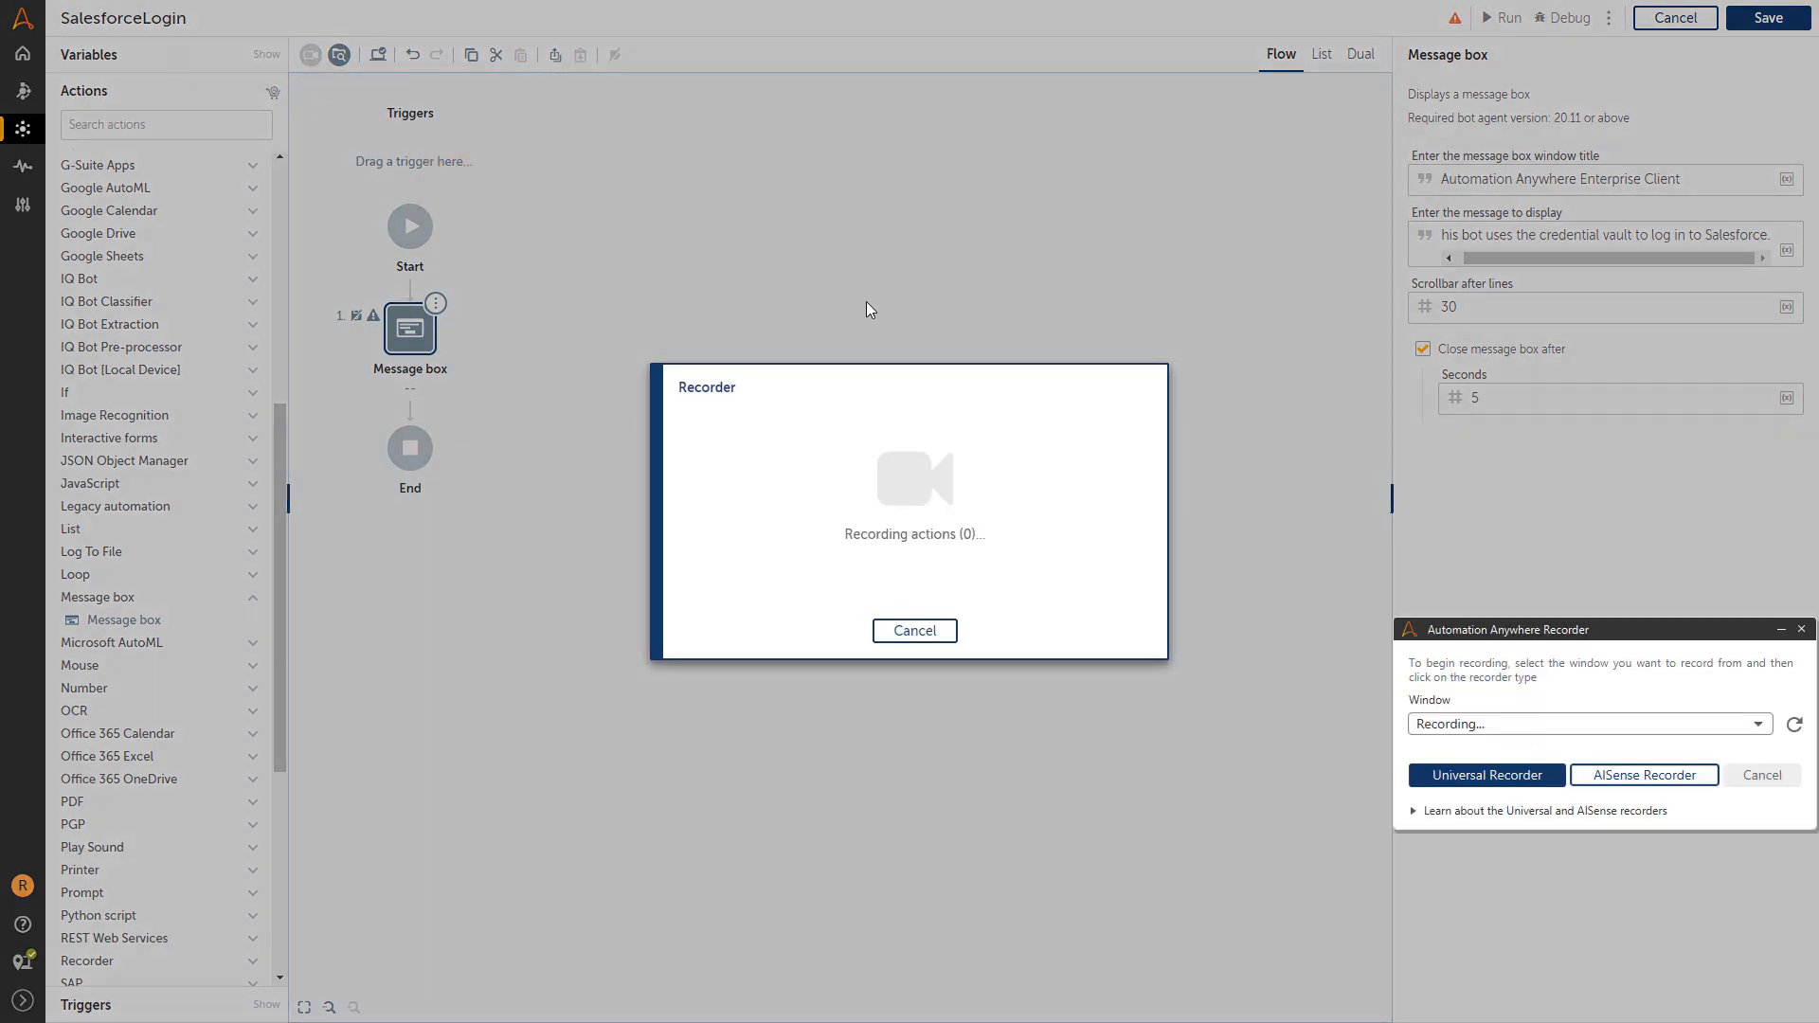
click(1758, 725)
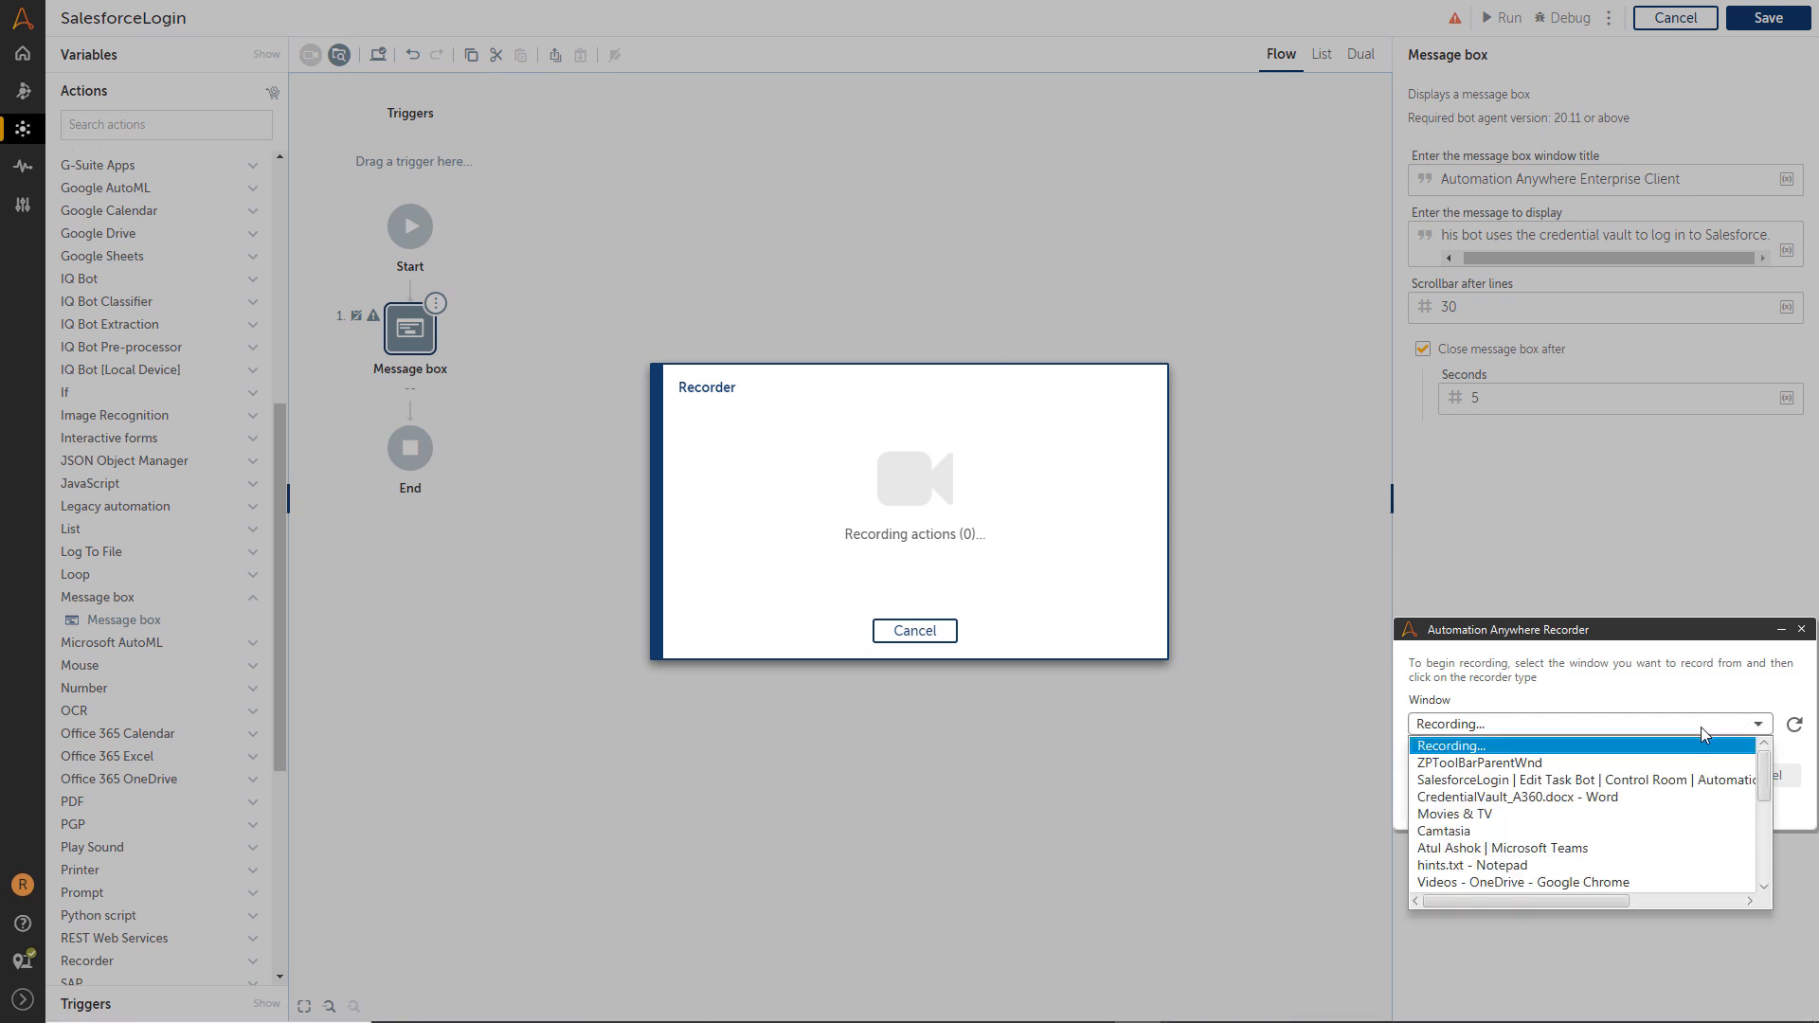
scroll(1668, 773, down, 2)
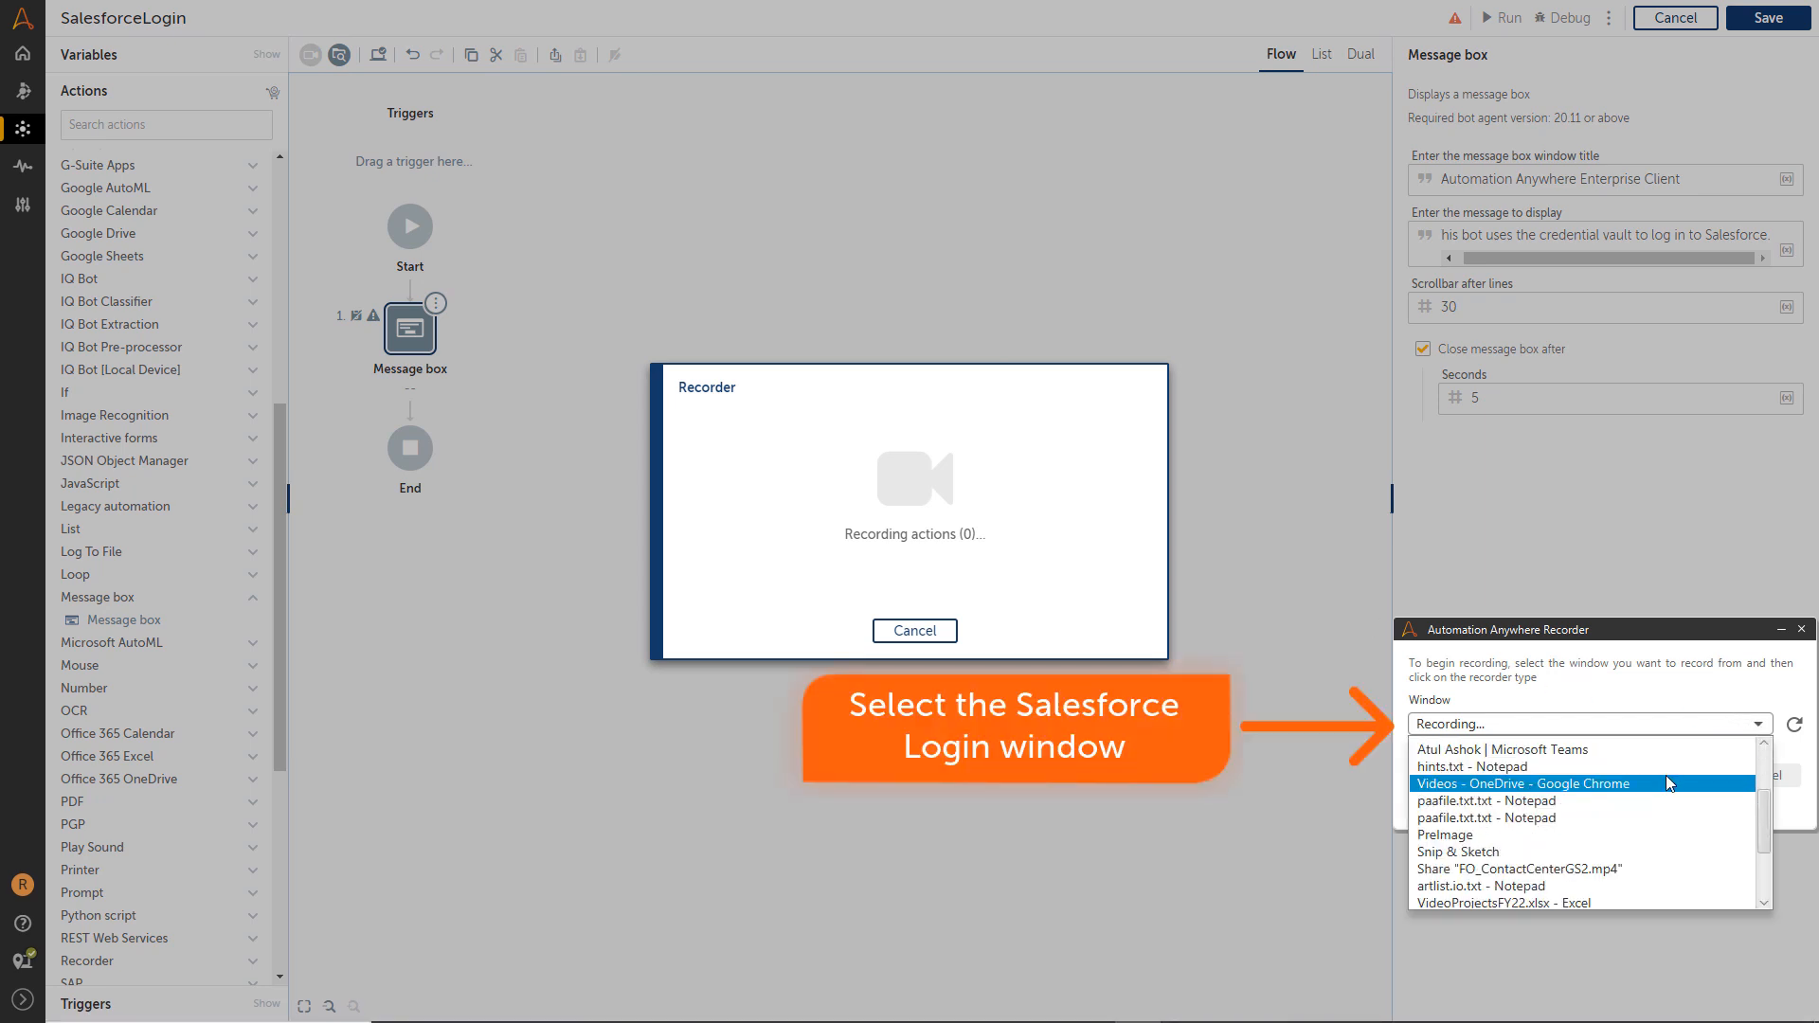
scroll(1667, 777, down, 2)
click(1586, 866)
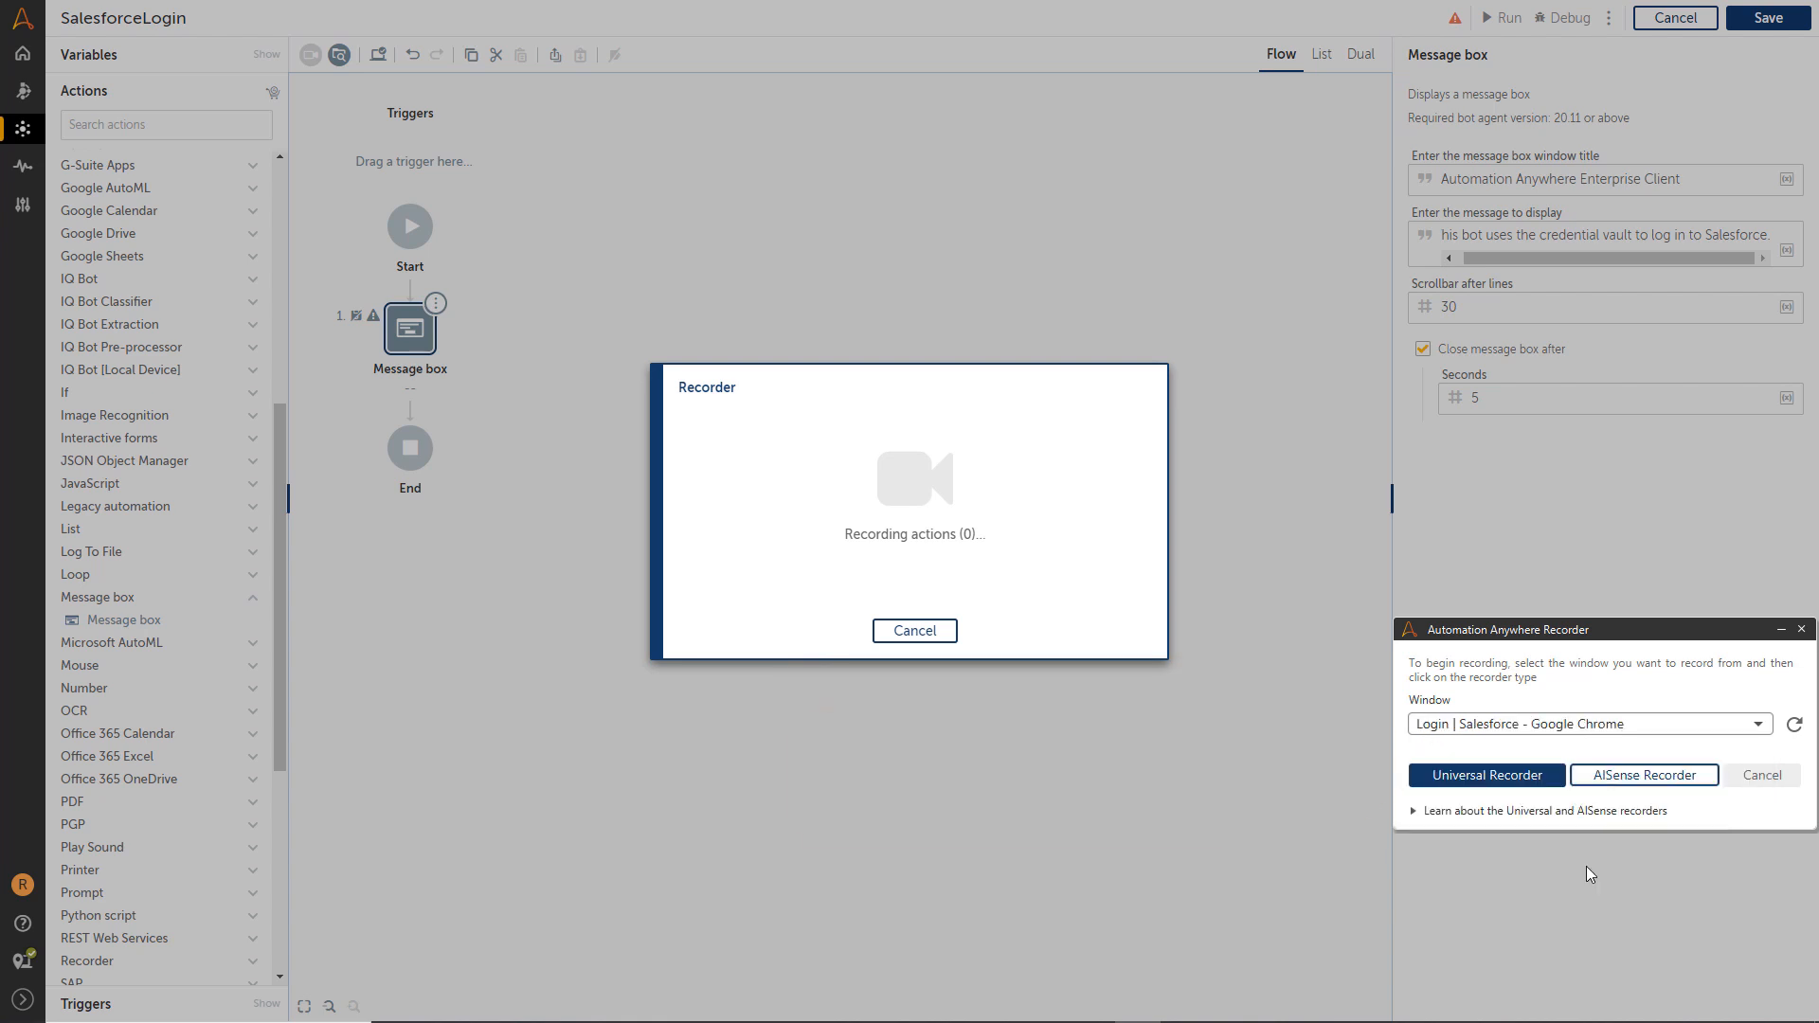
Record entering TestUser and 123 on the Salesforce login page and clicking Log In.
click(1488, 779)
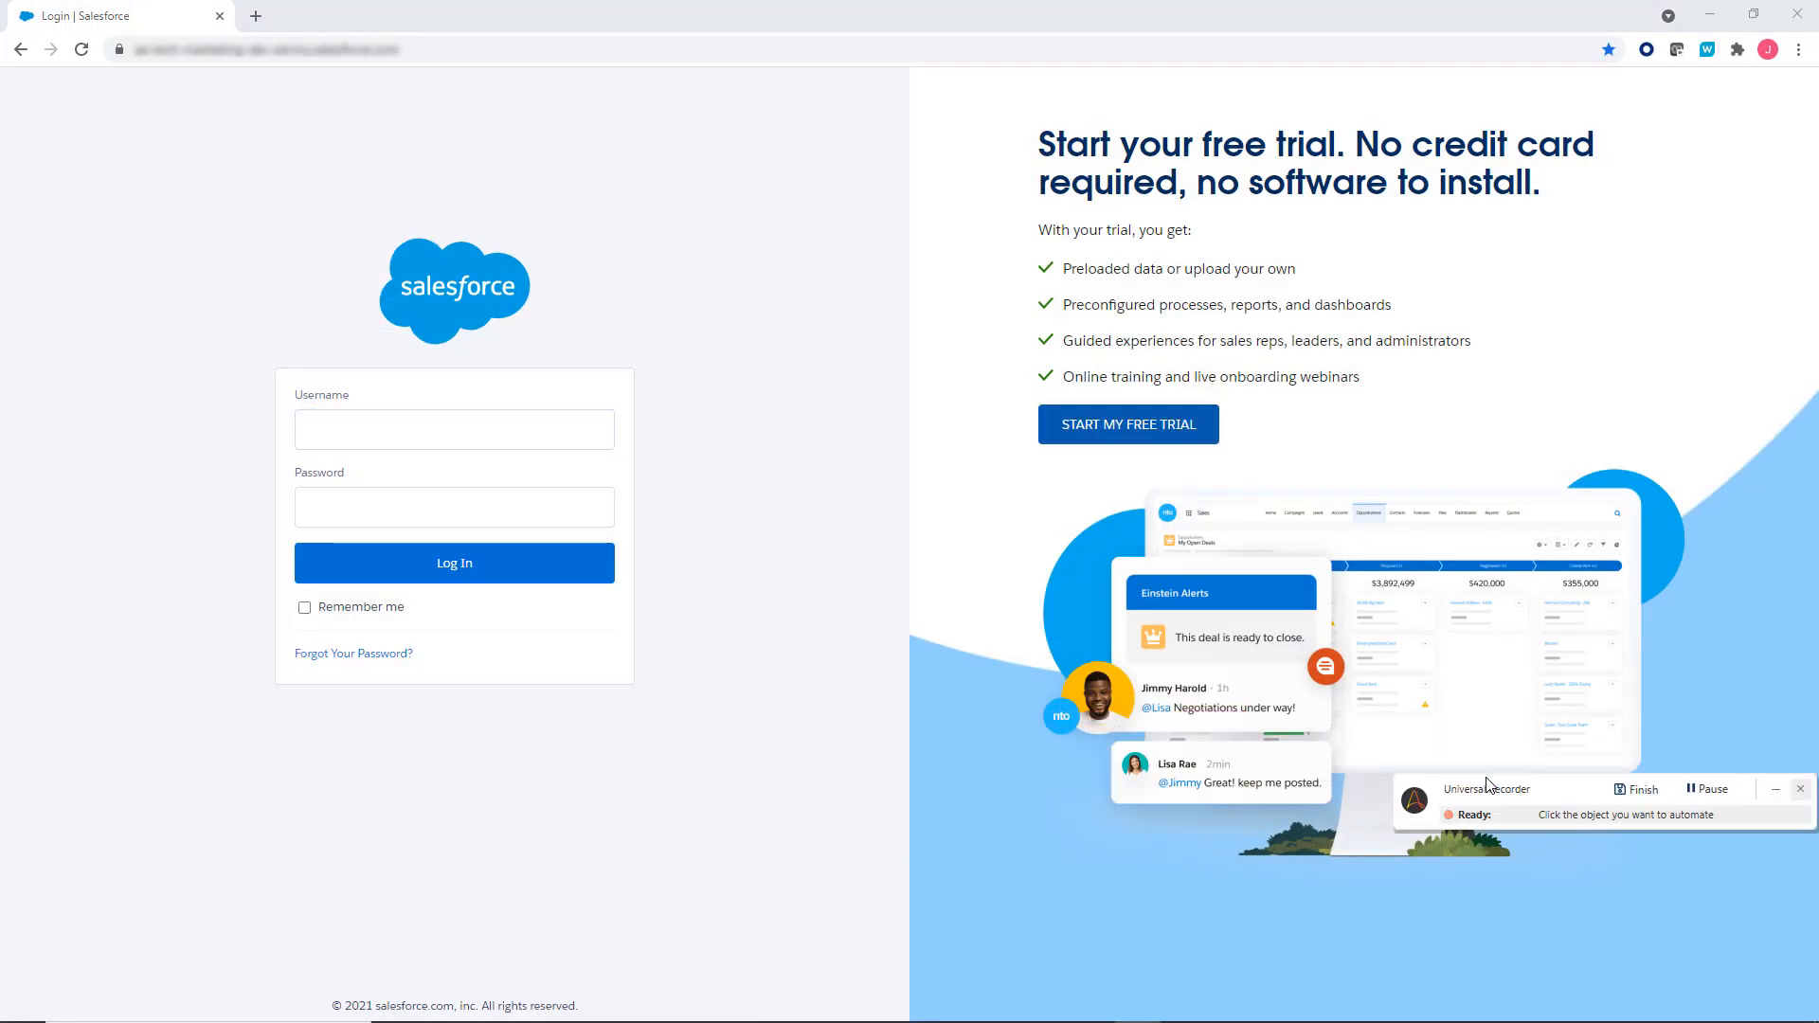
click(399, 429)
text(TestUser)
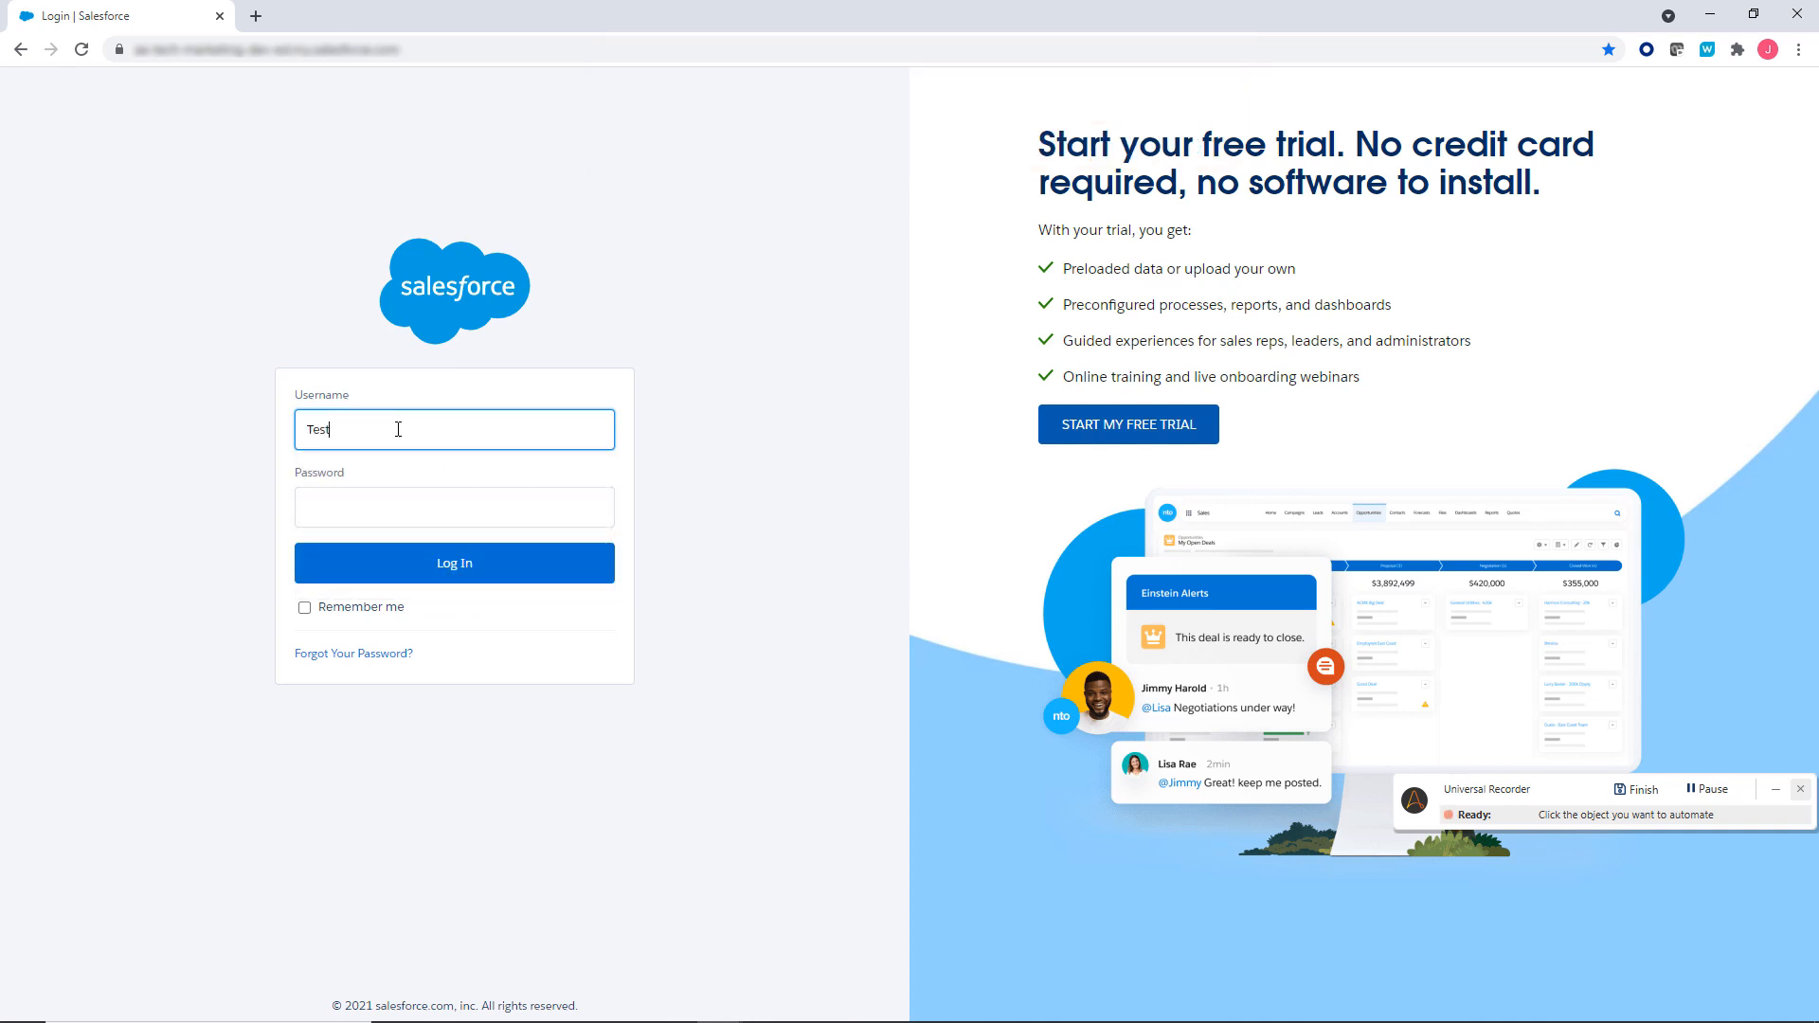
click(384, 511)
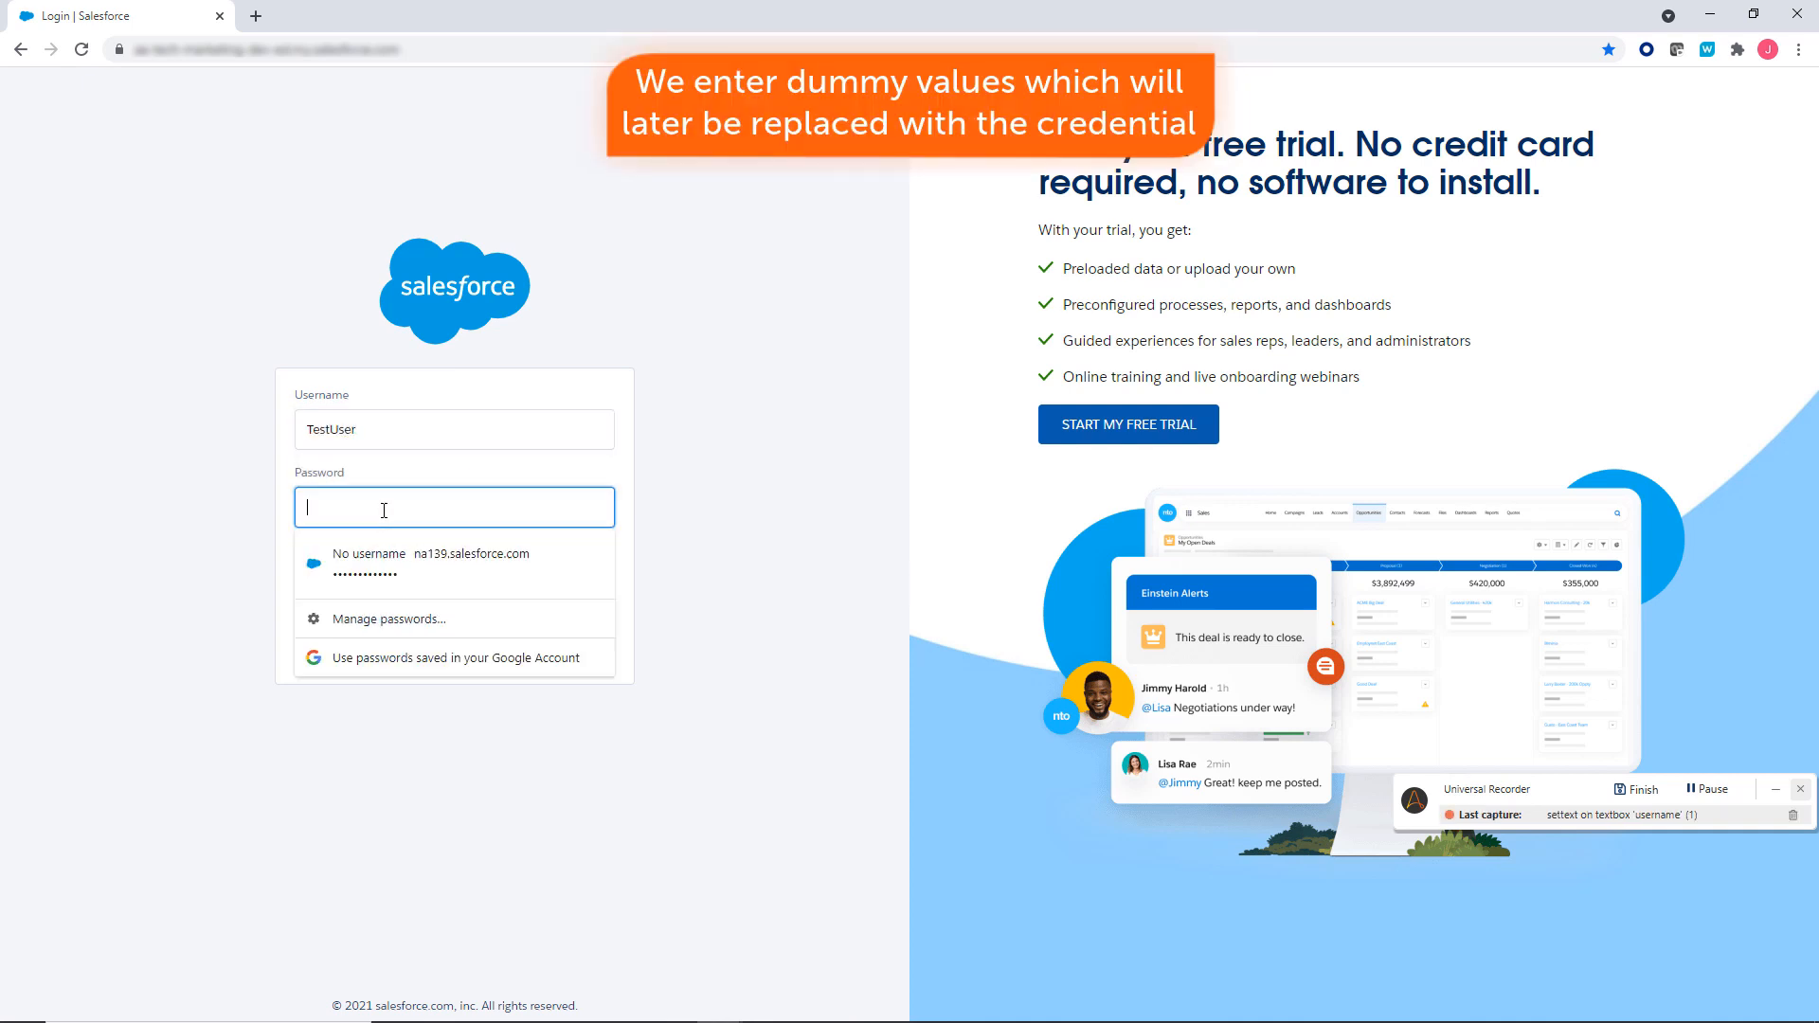
text(123)
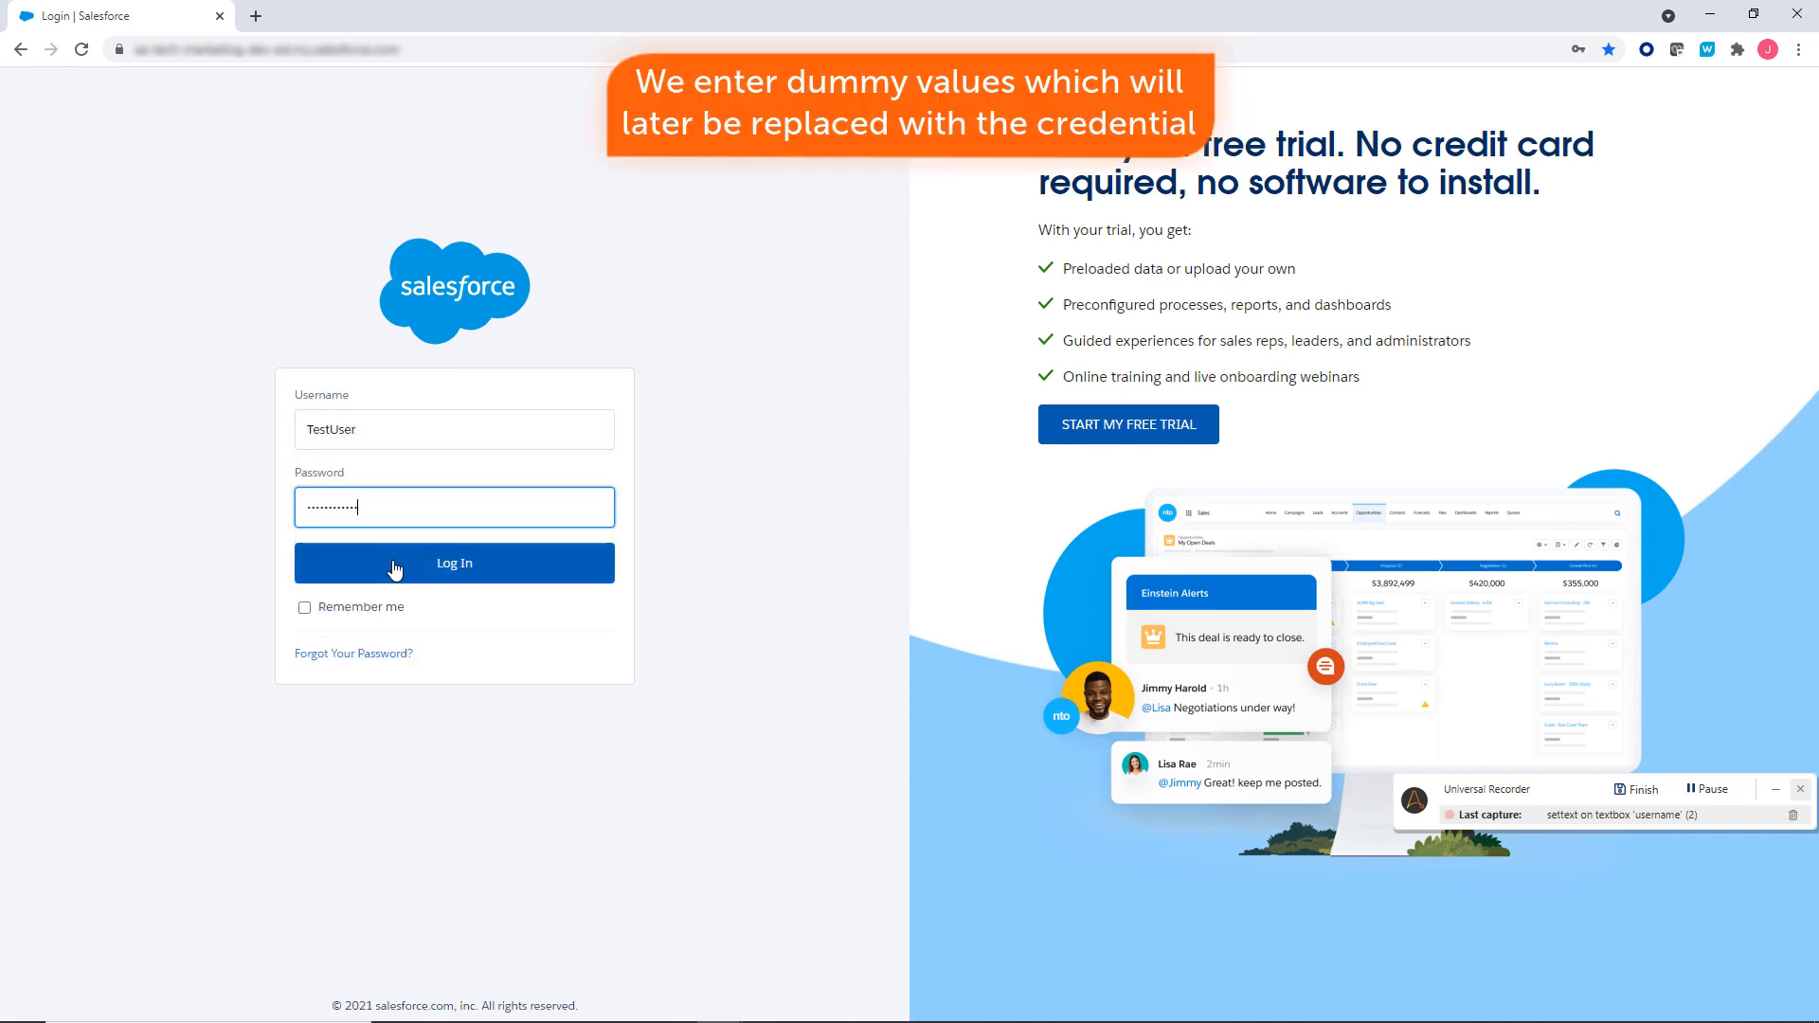
click(396, 567)
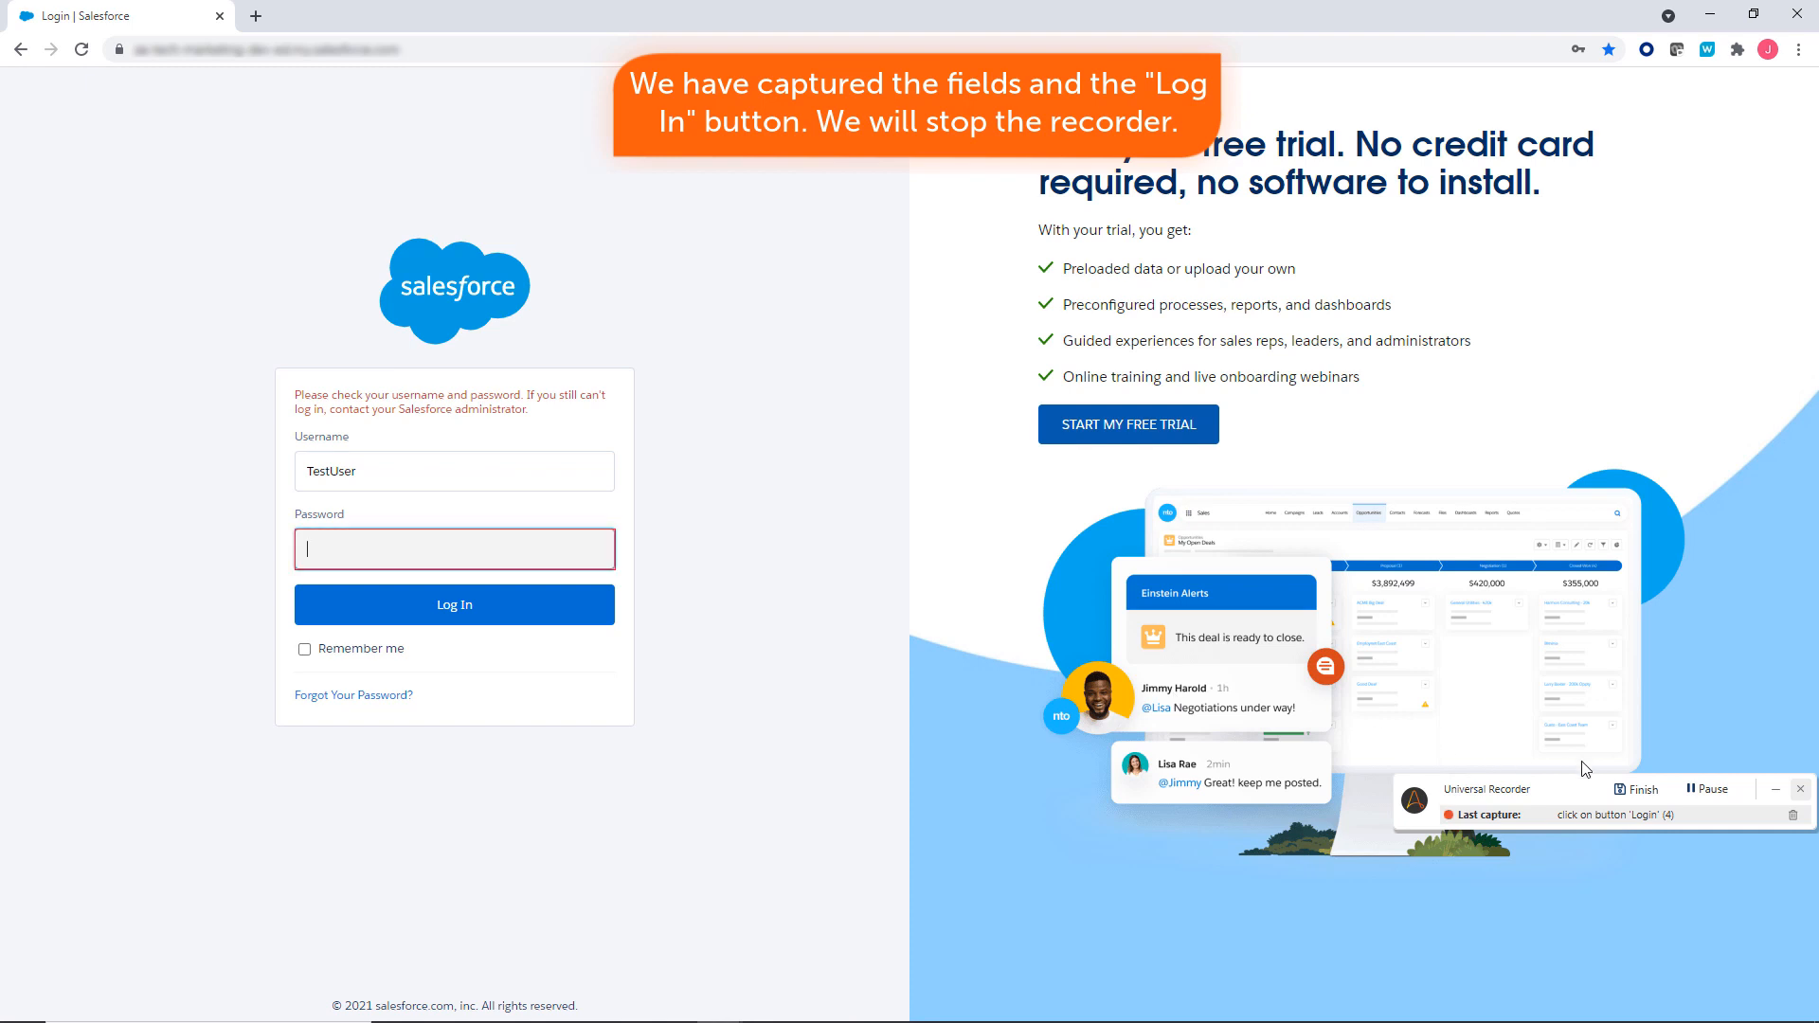
click(1633, 791)
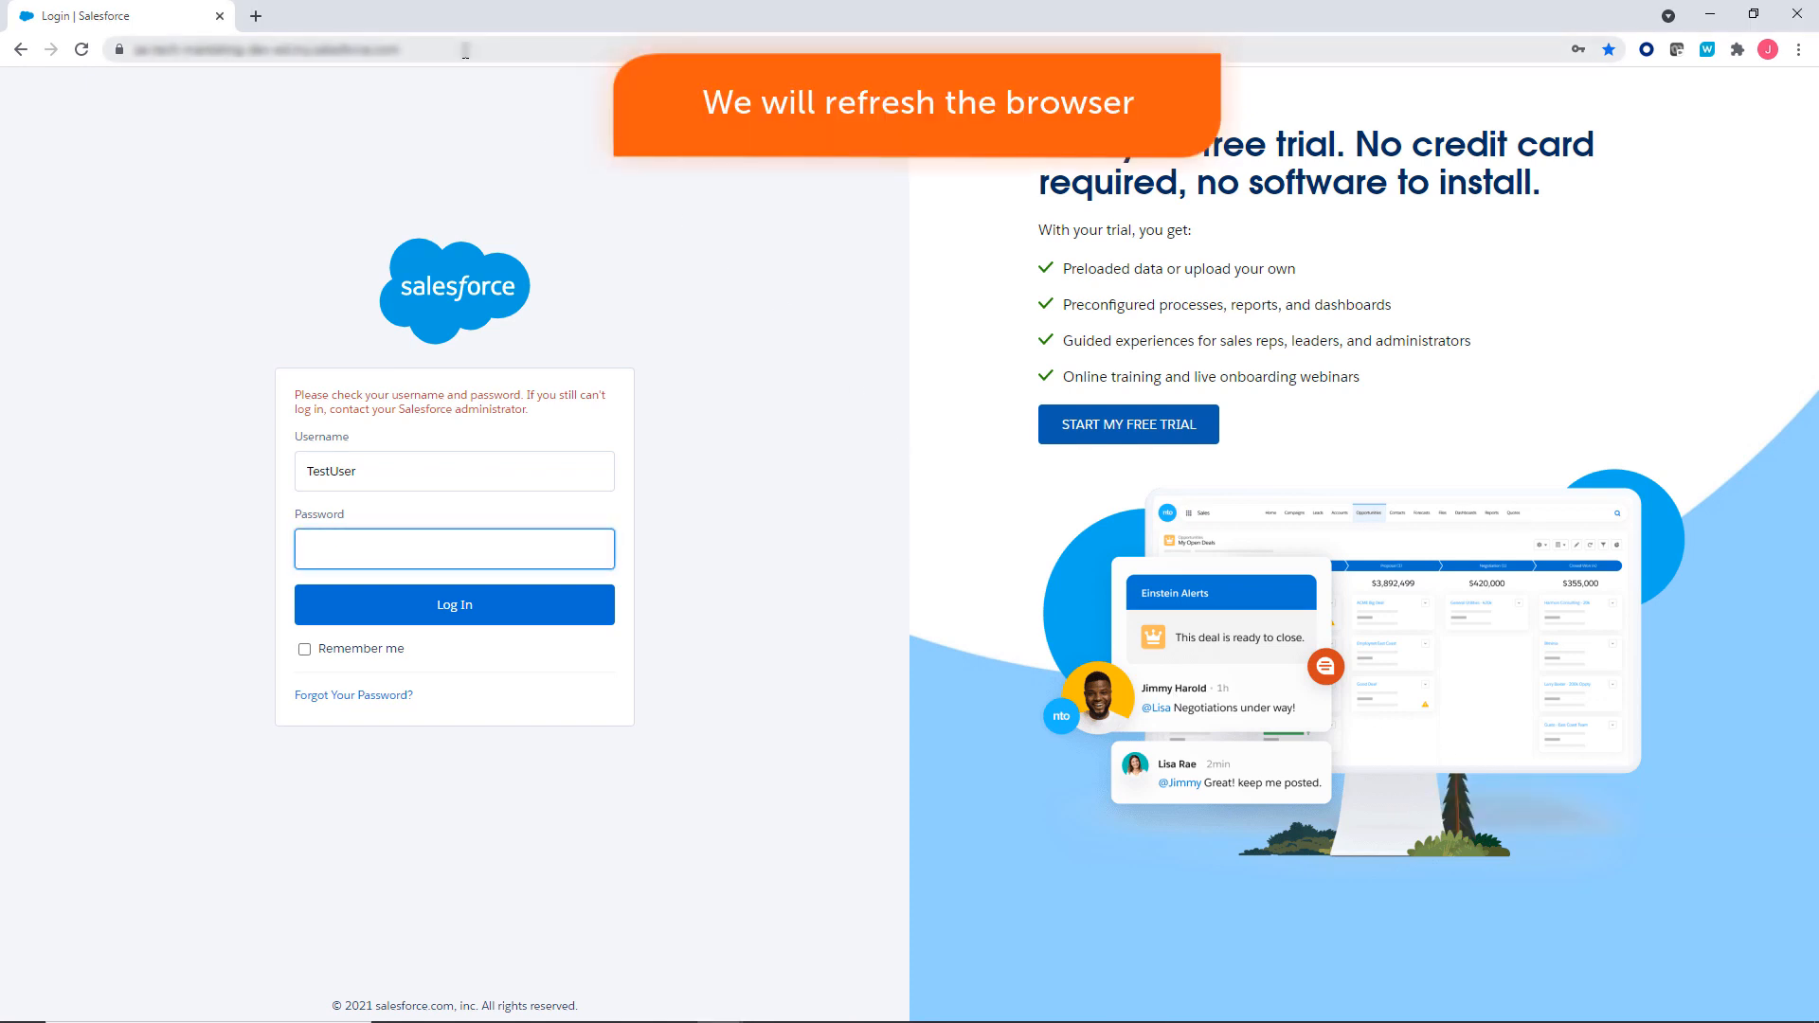
Reload the Salesforce login page and minimize Chrome to return to the bot editor.
click(437, 49)
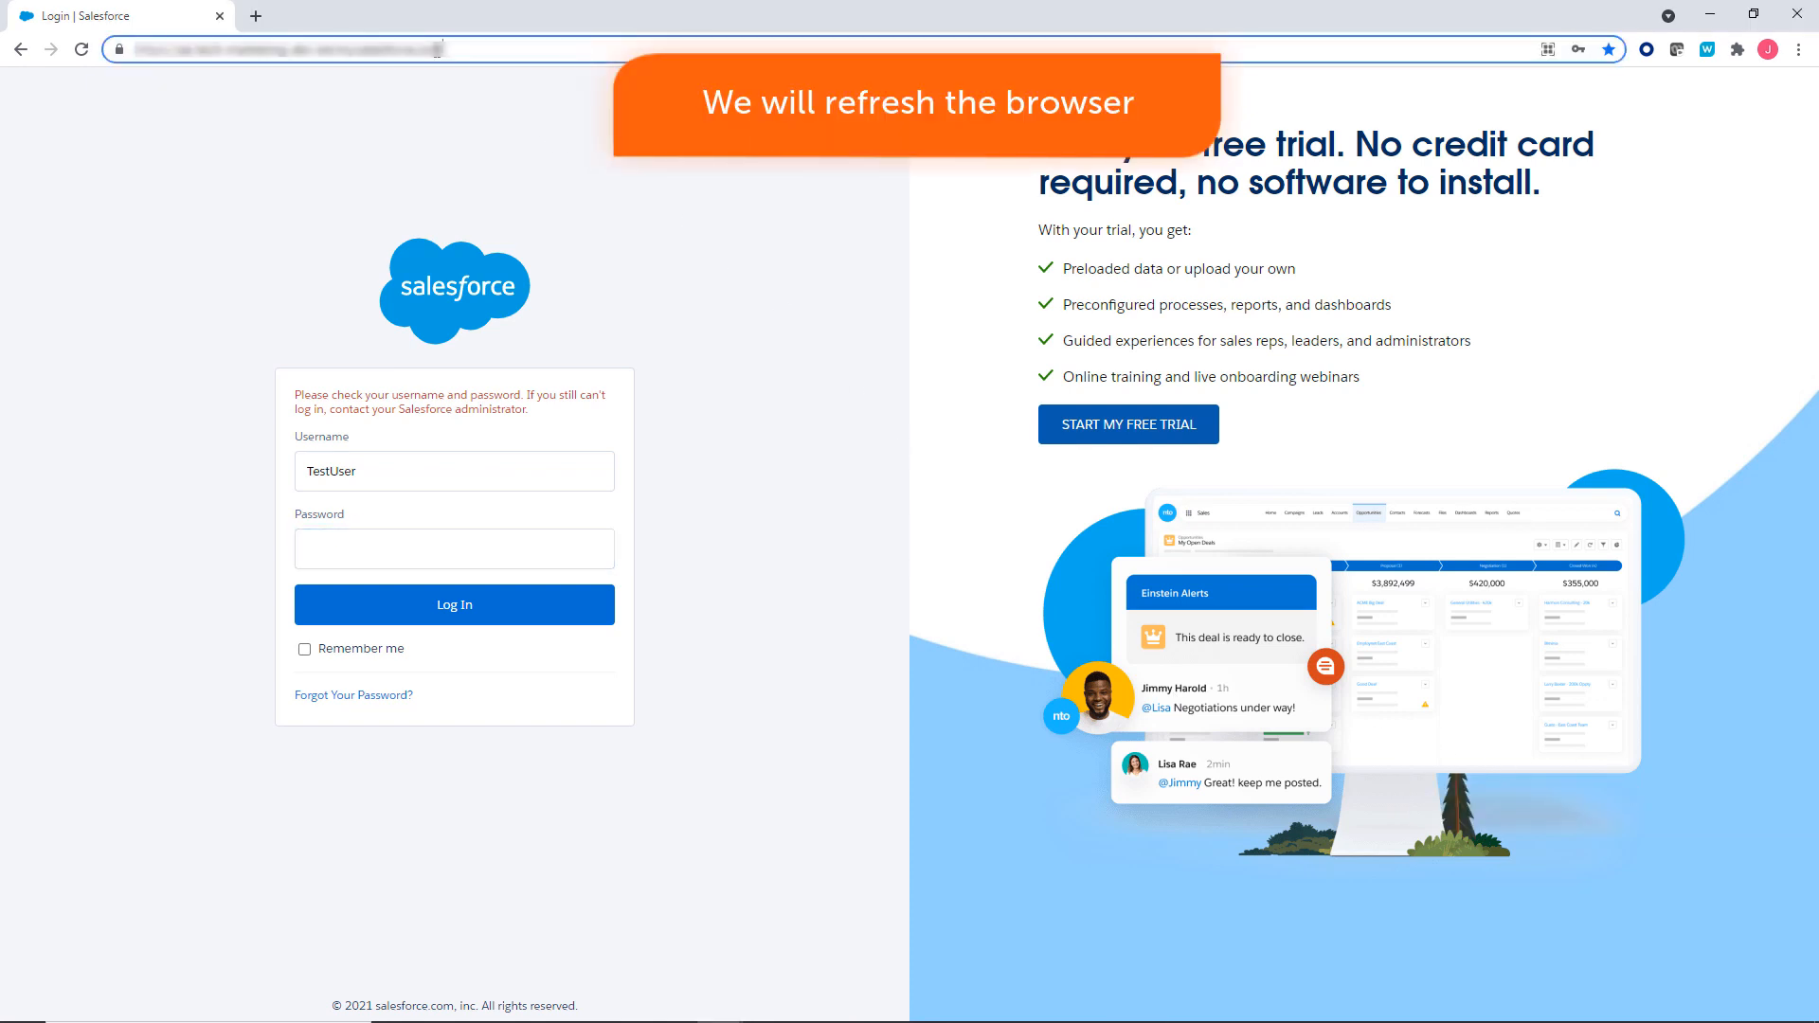
key(Return)
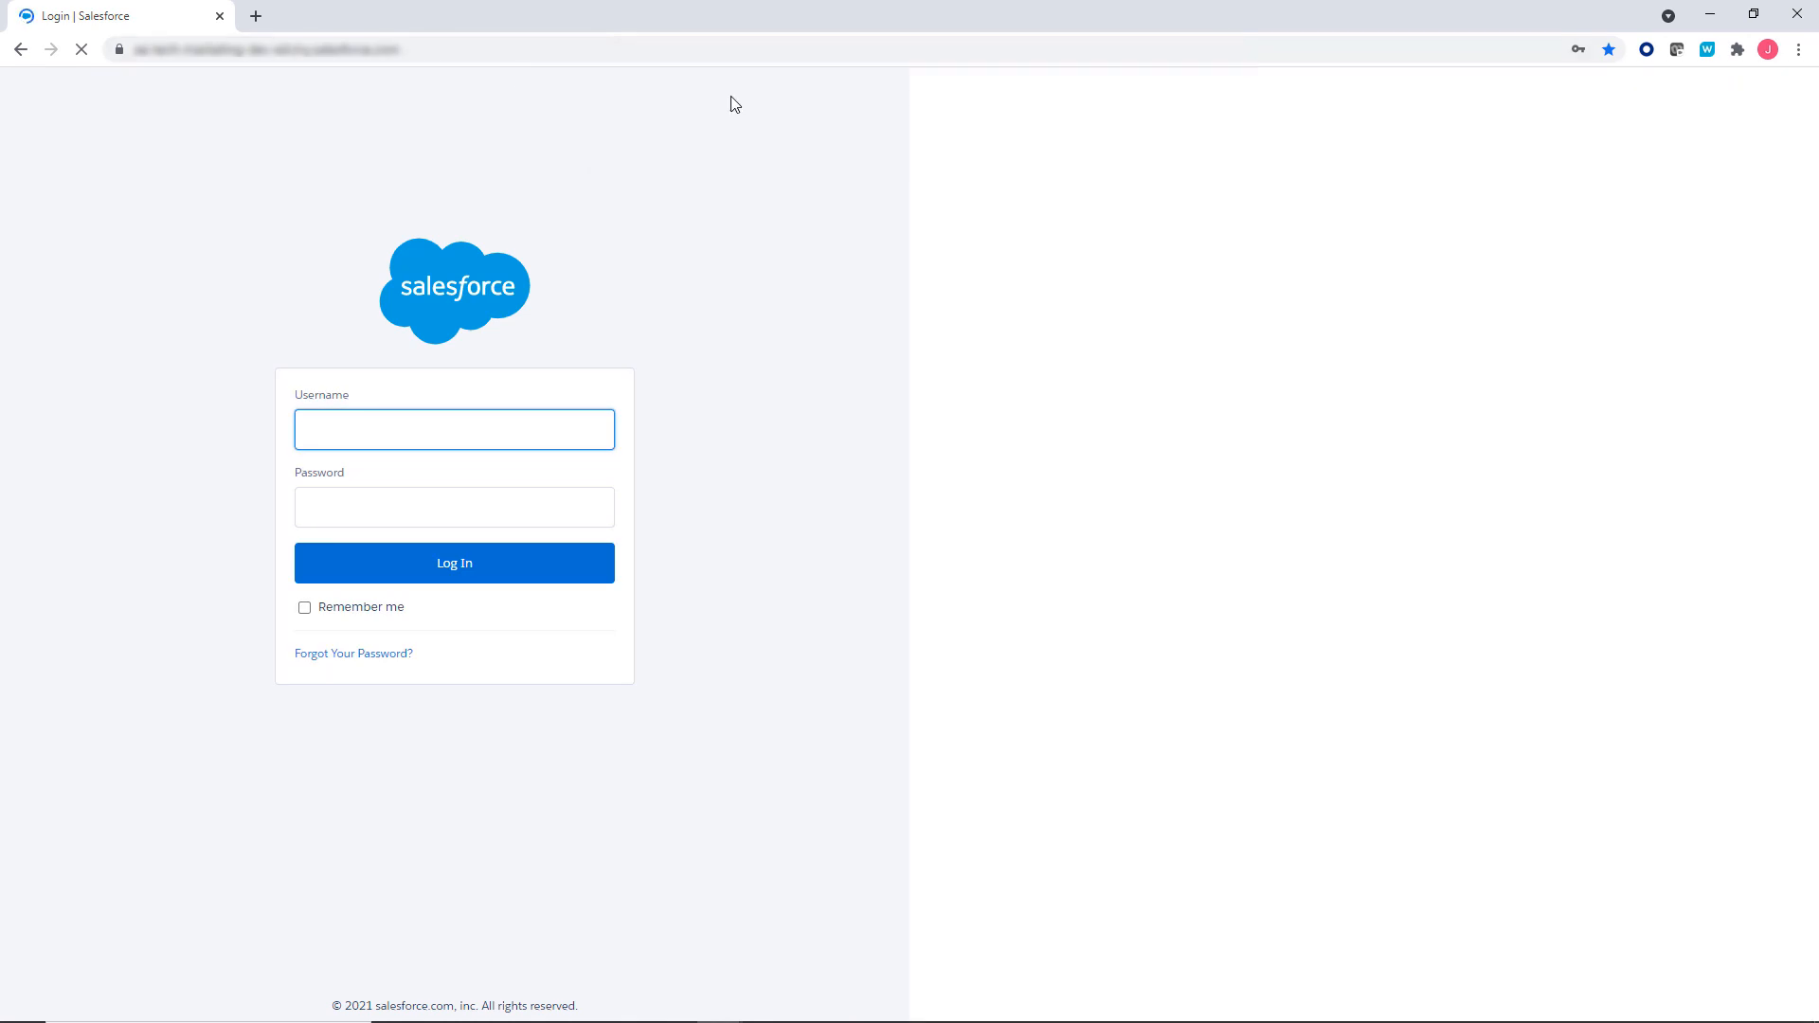
click(1705, 26)
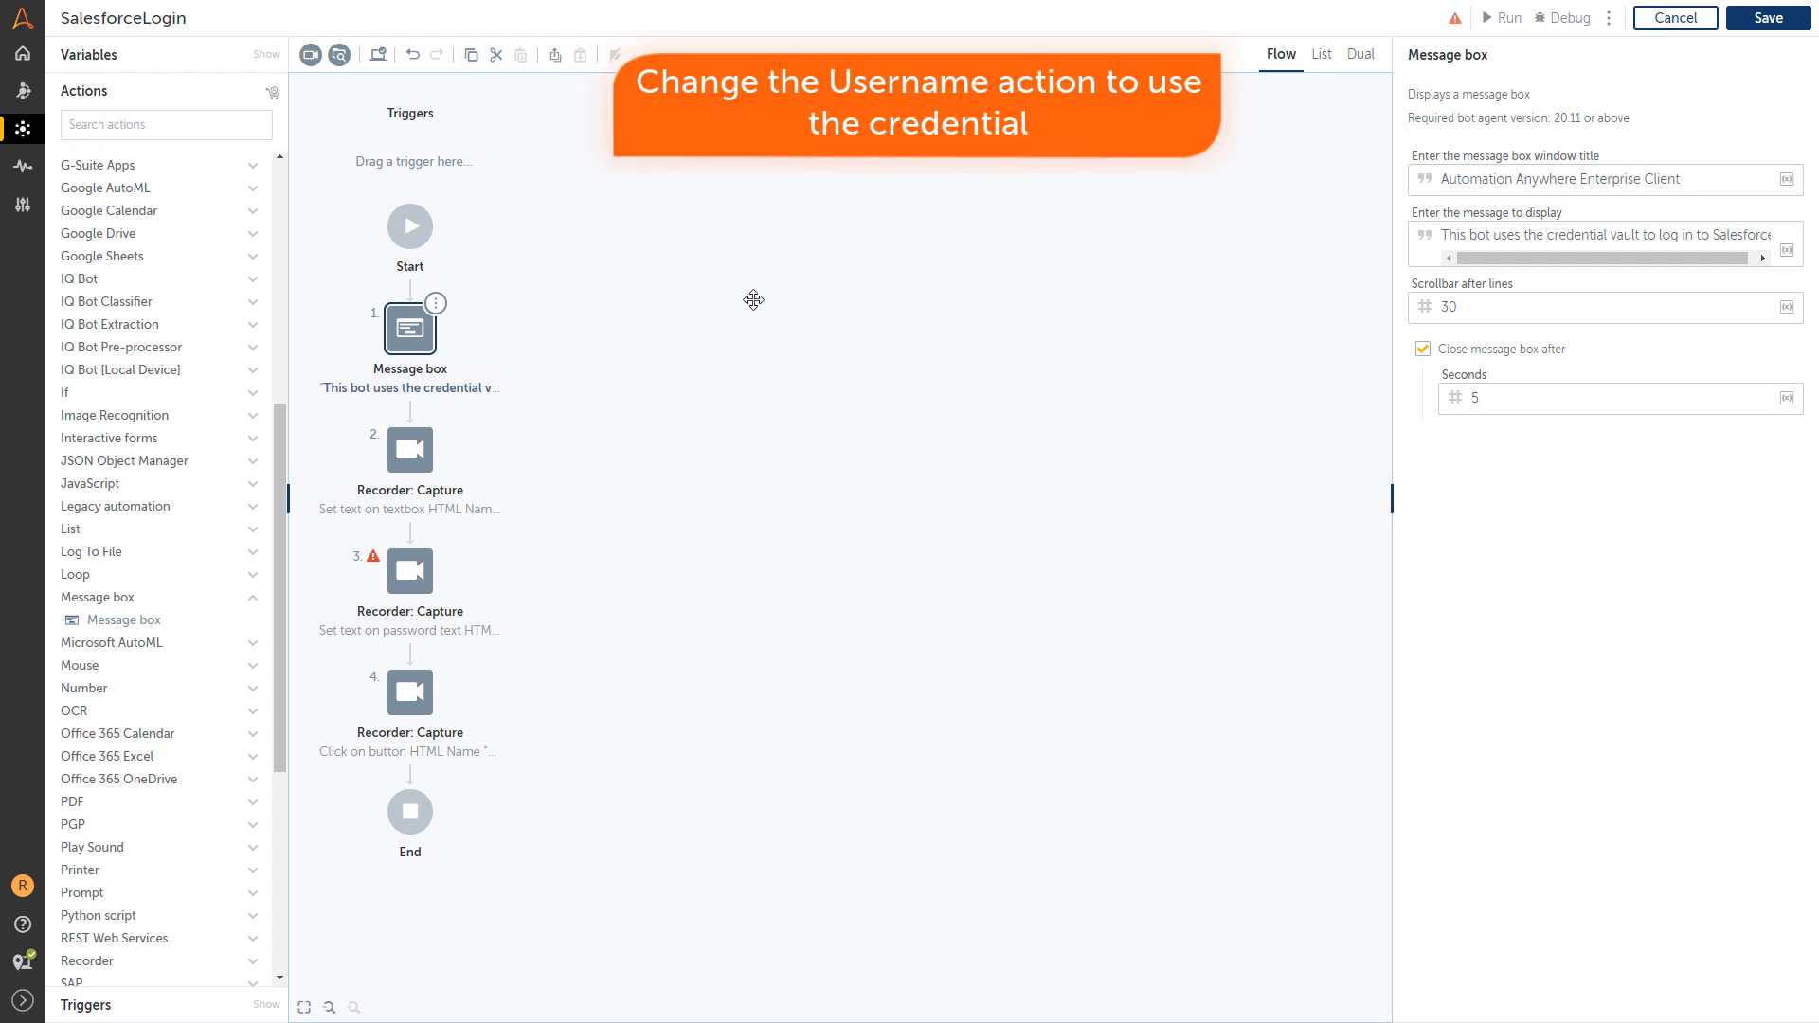
Make the username step use StandardLocker's SalesforceStandard credential, Username attribute.
click(418, 459)
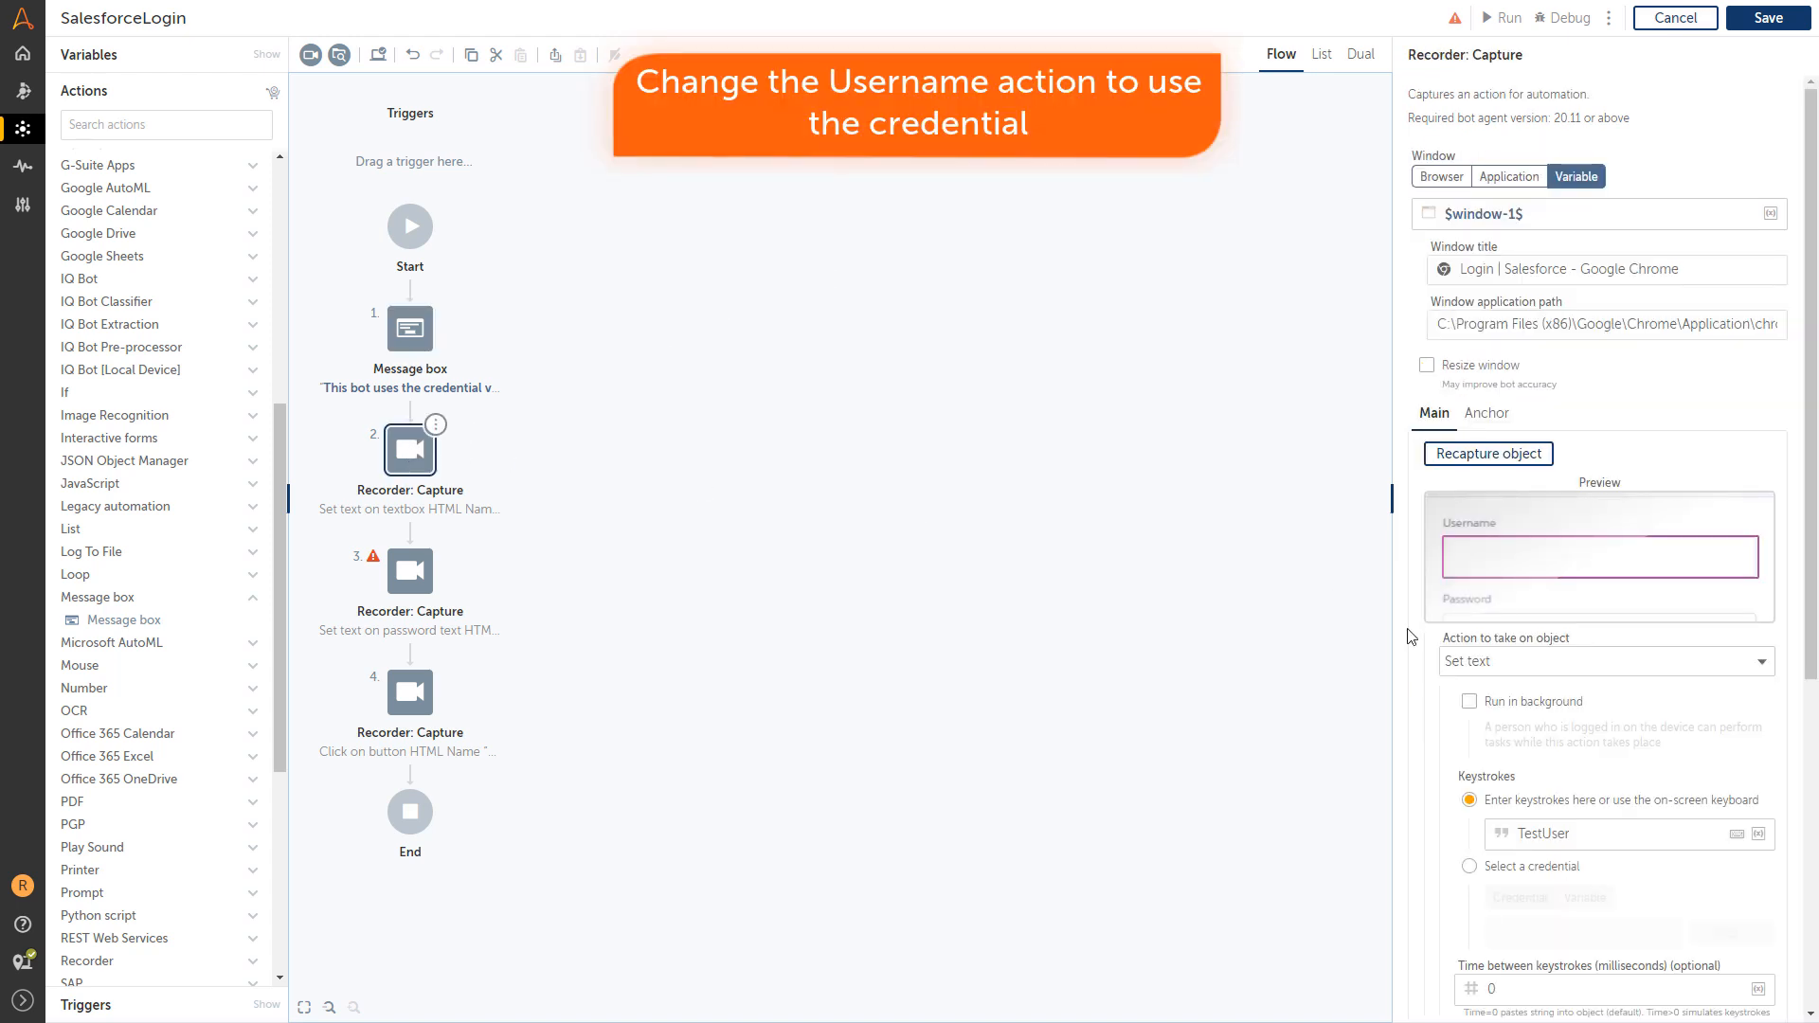
click(1469, 867)
click(1729, 935)
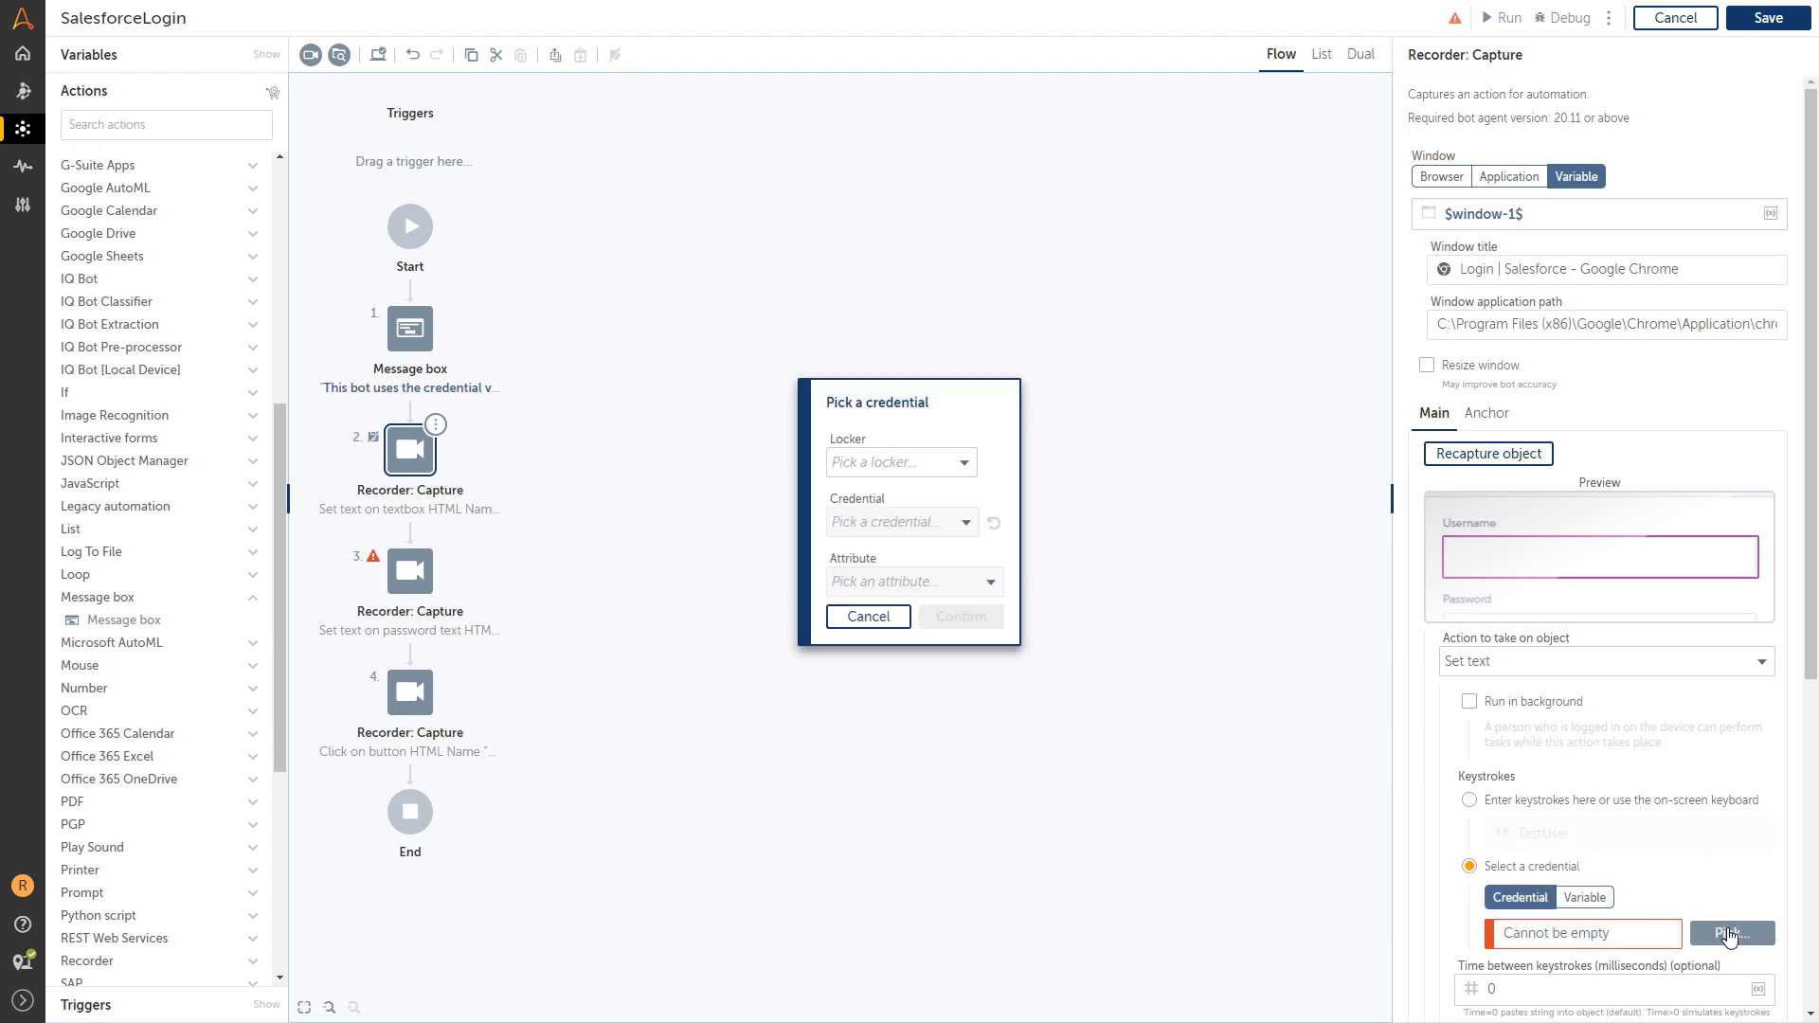
click(984, 463)
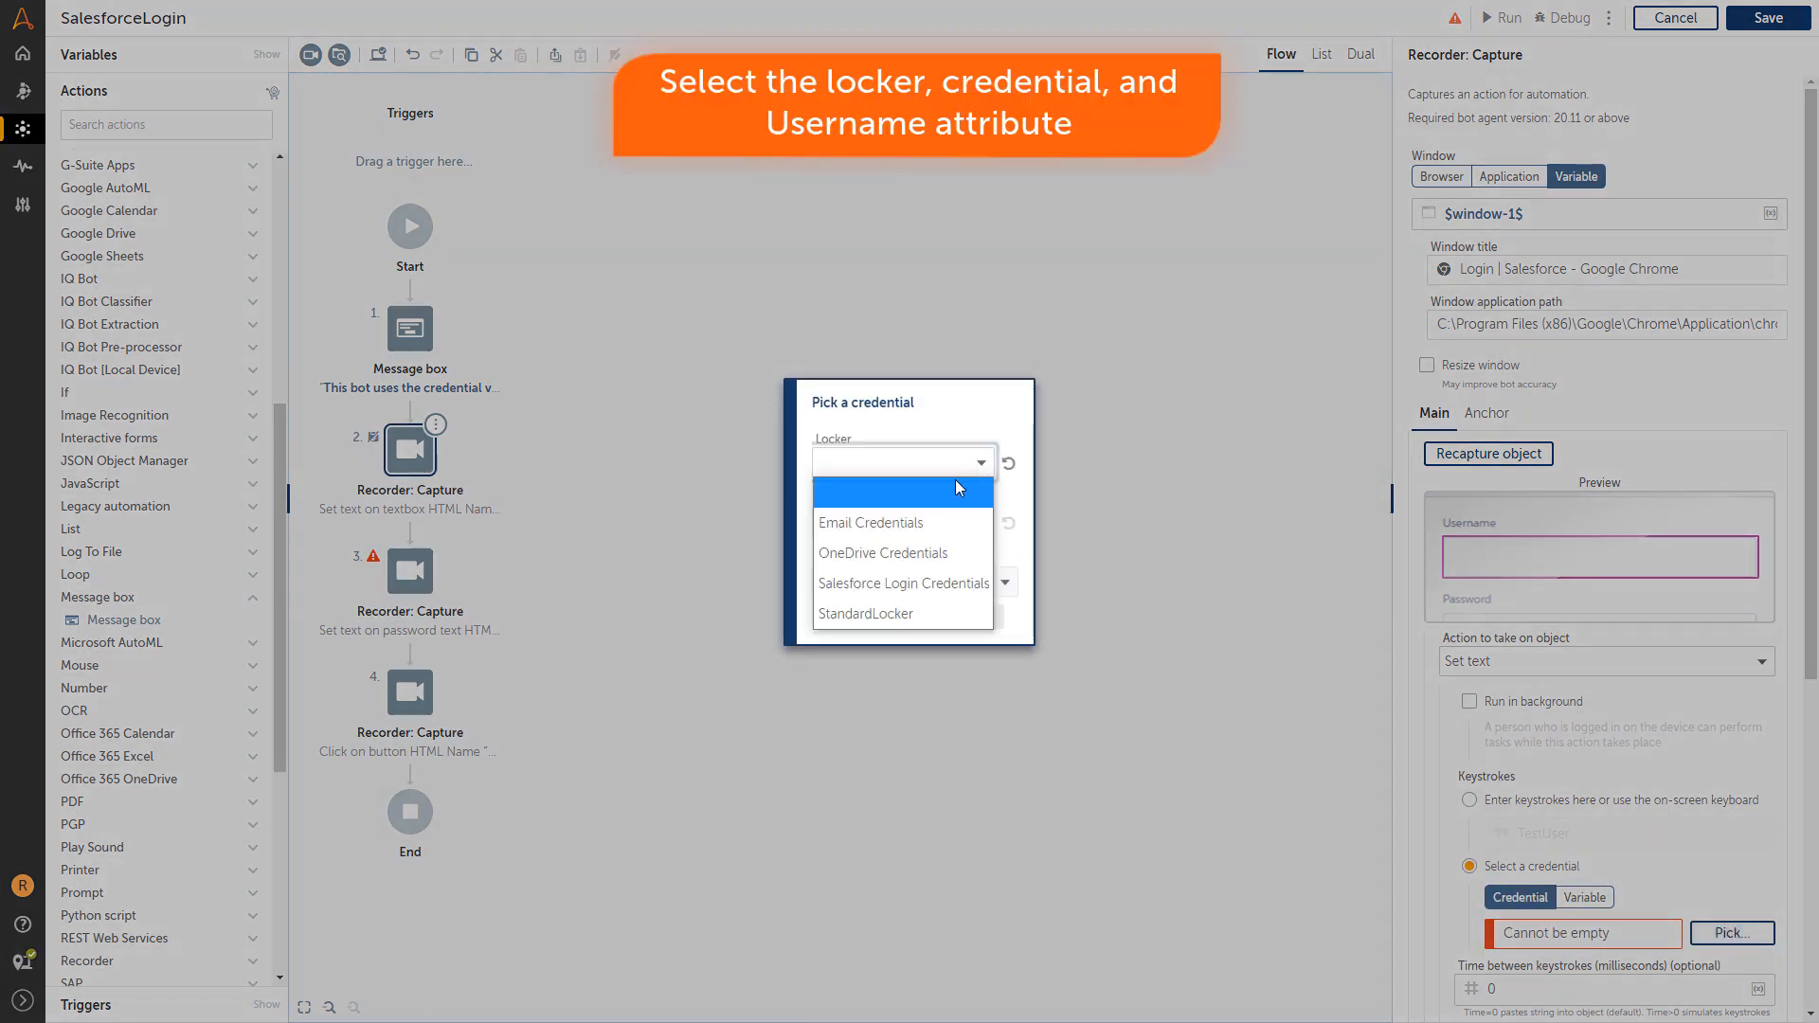
click(918, 609)
click(981, 524)
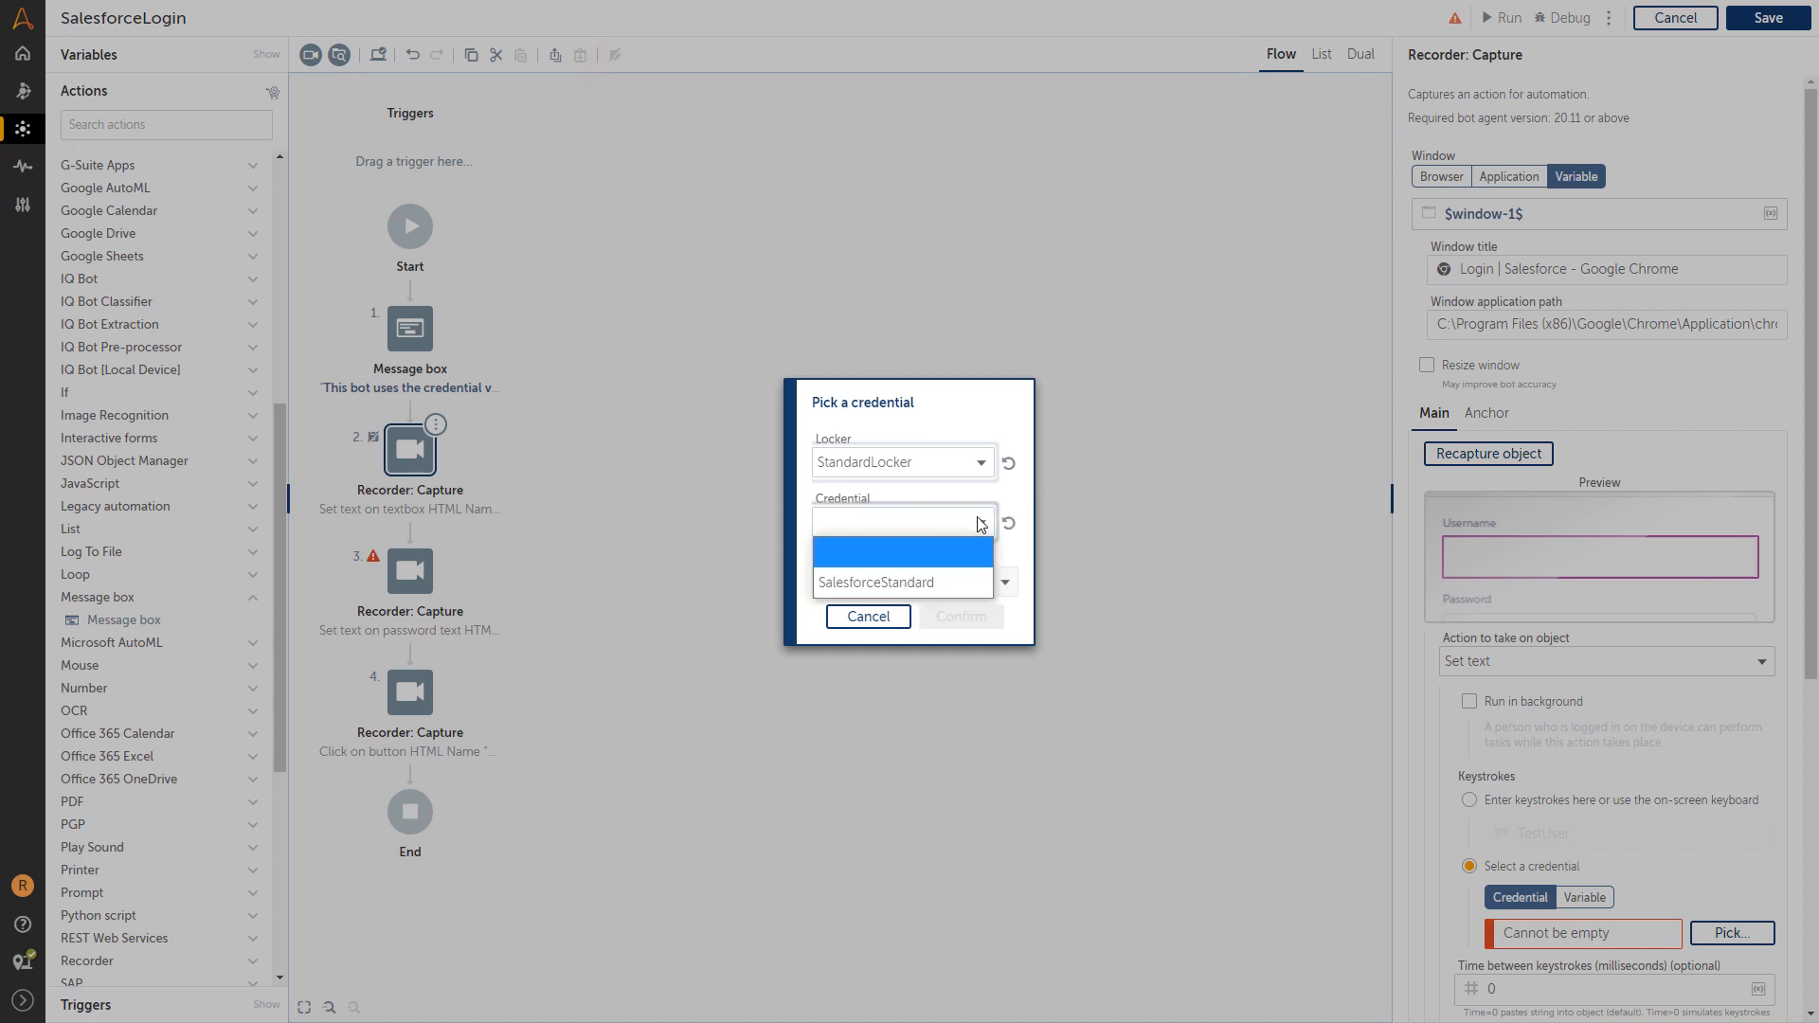
click(914, 582)
click(1007, 582)
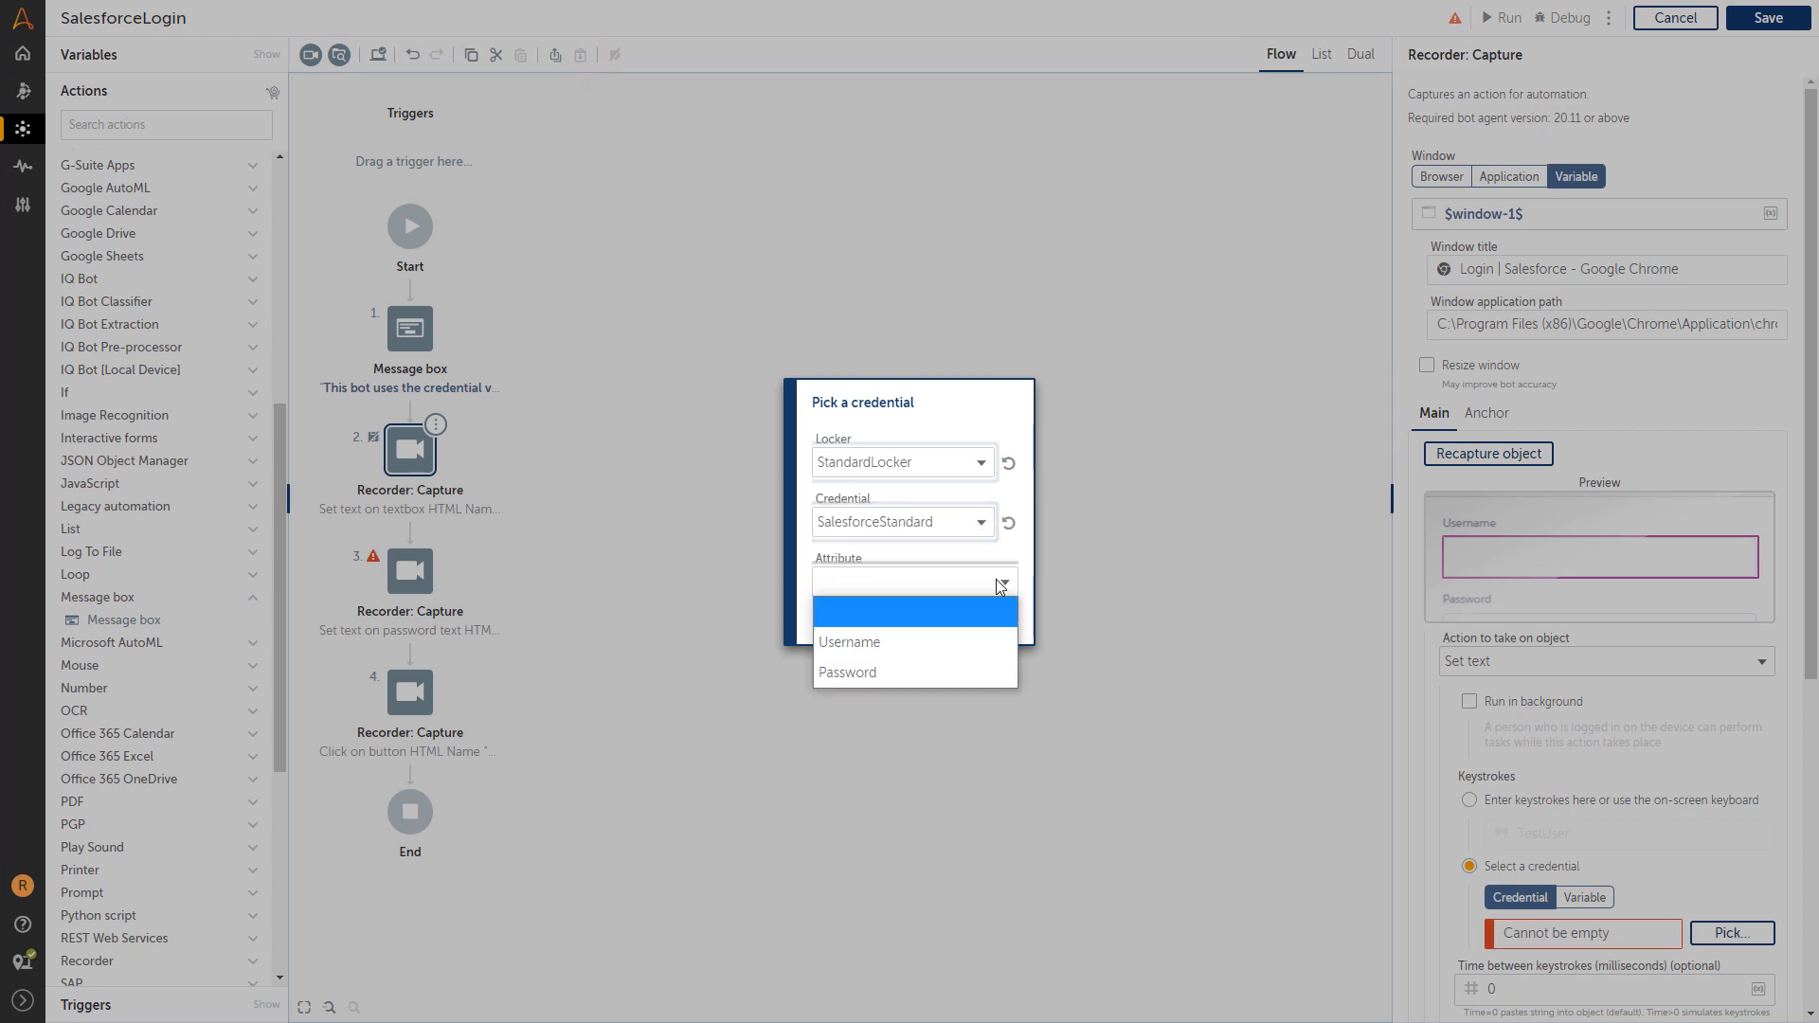
click(937, 638)
click(960, 617)
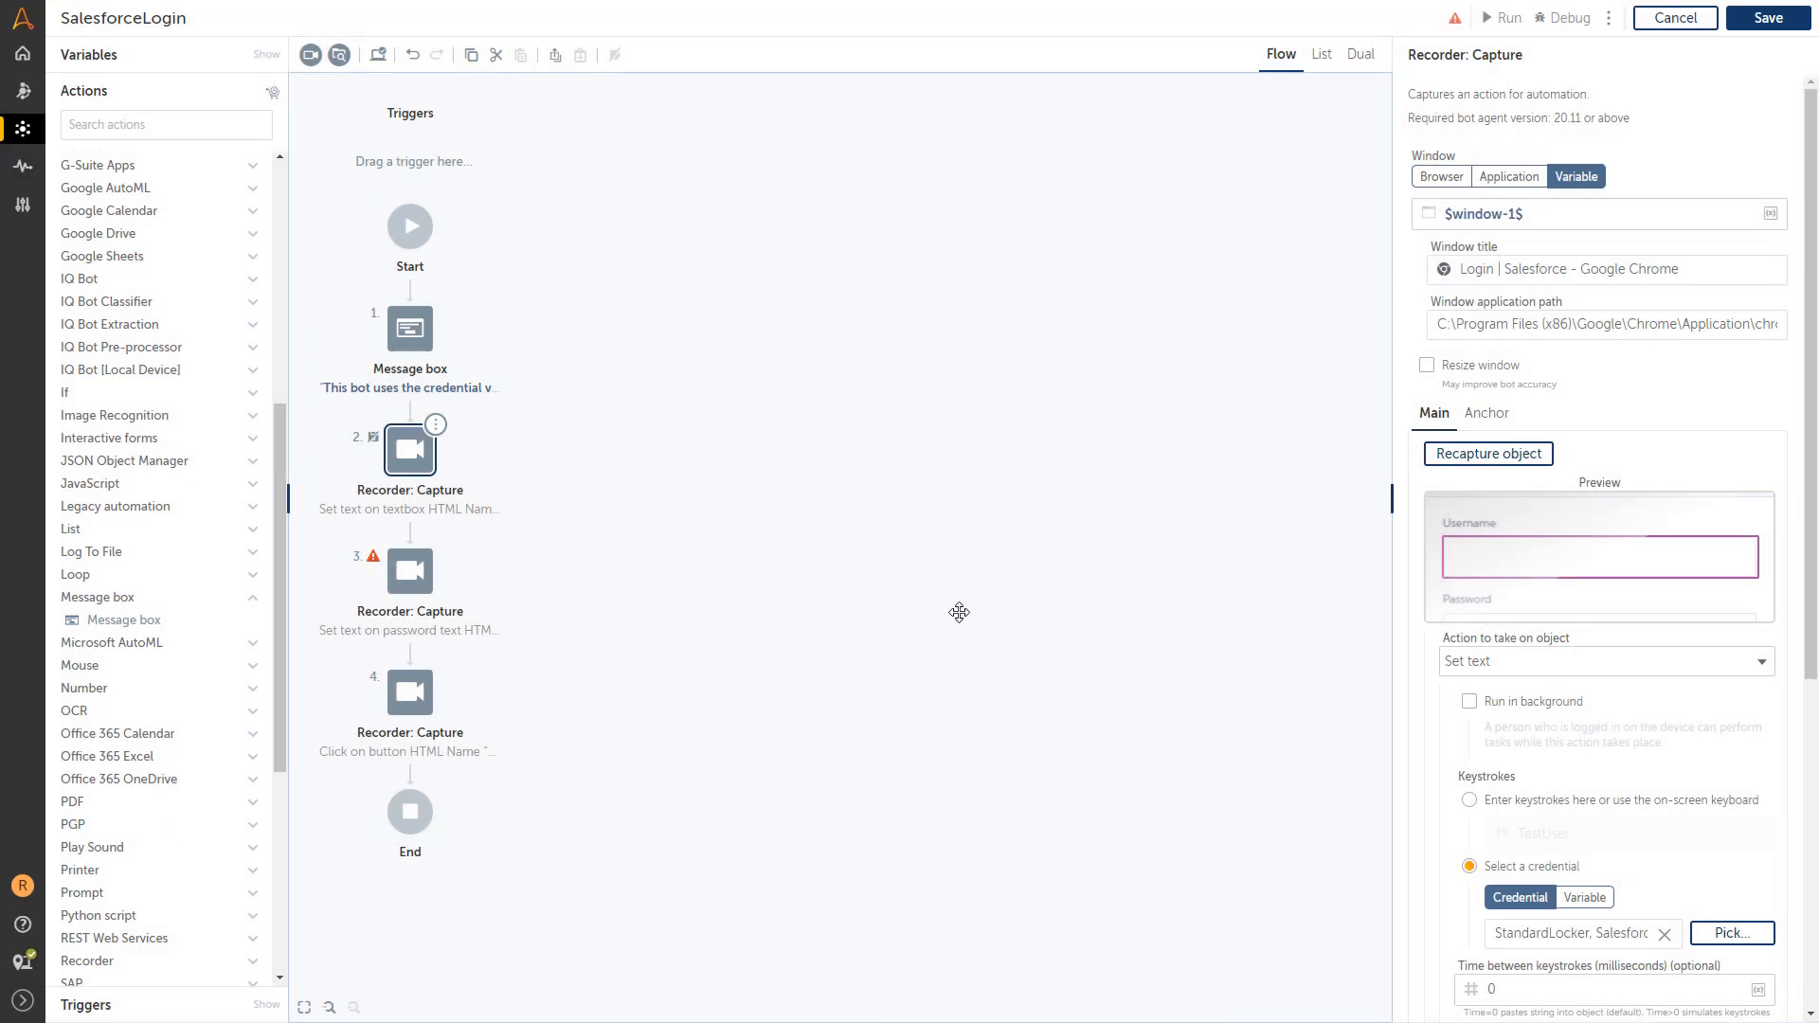
scroll(1564, 617, down, 5)
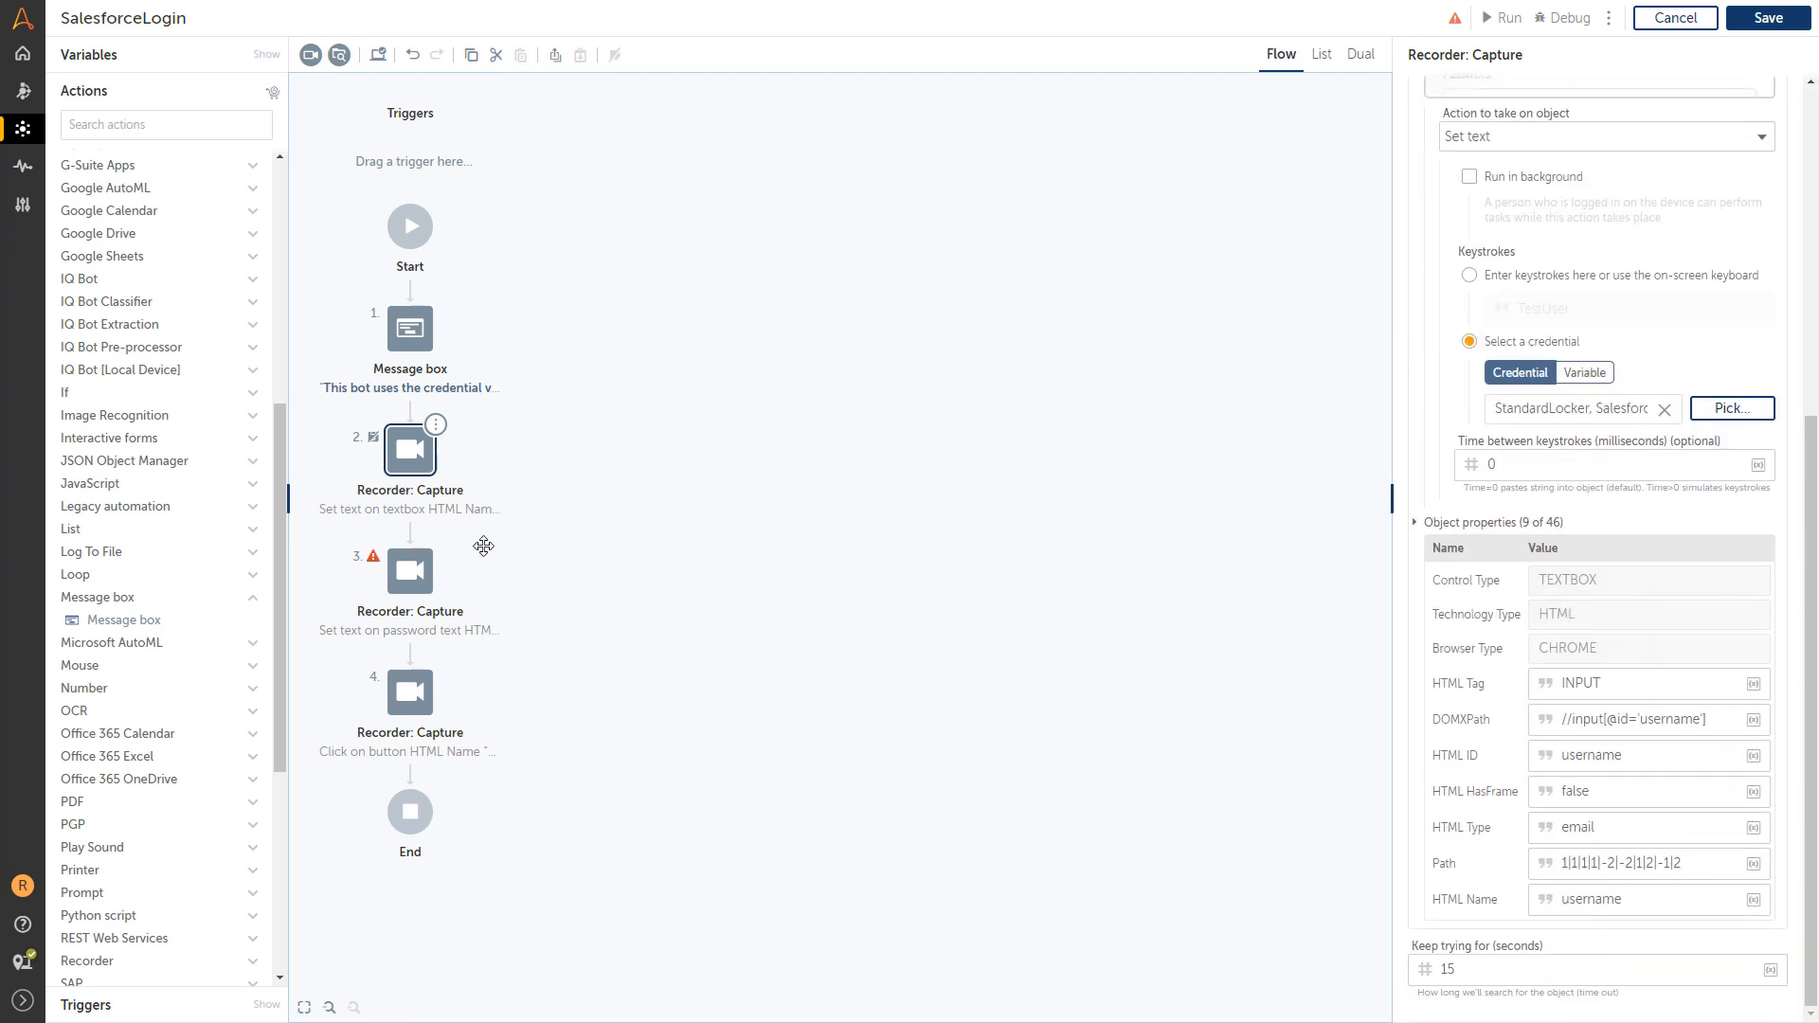
click(410, 570)
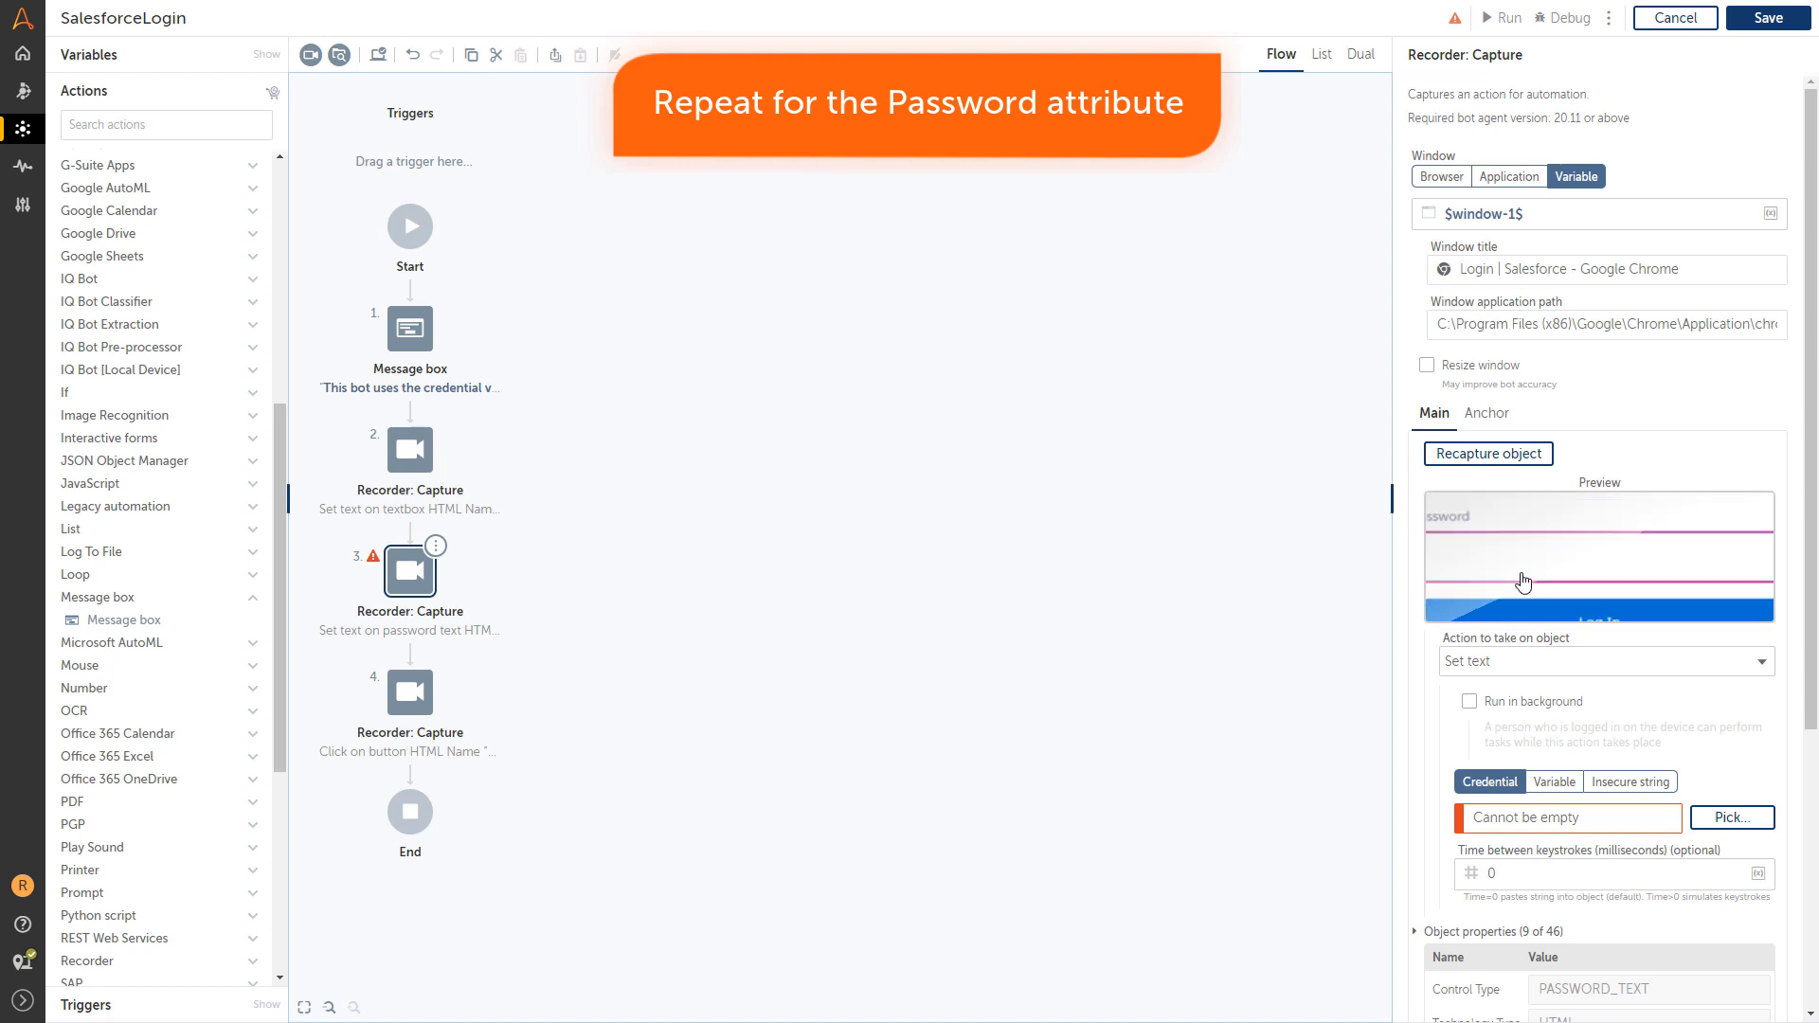
Make the password step use StandardLocker's SalesforceStandard credential, Password attribute.
scroll(1510, 645, down, 1)
click(1716, 725)
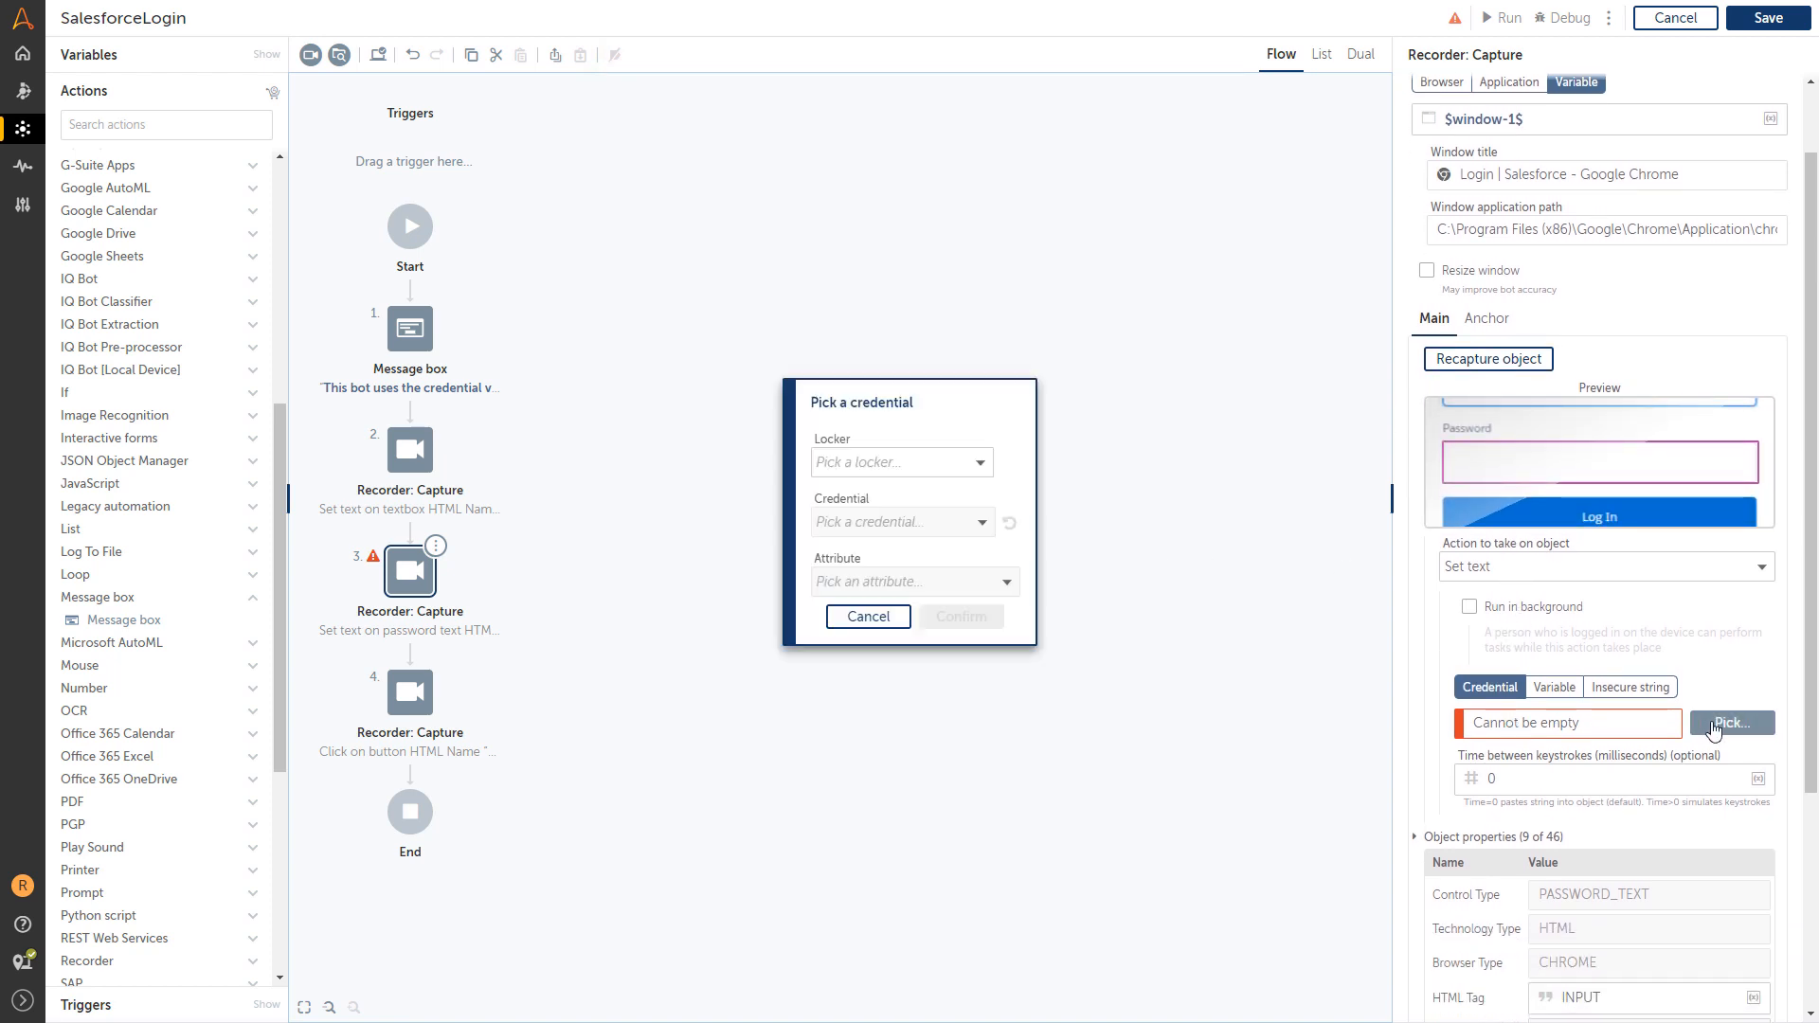
click(977, 463)
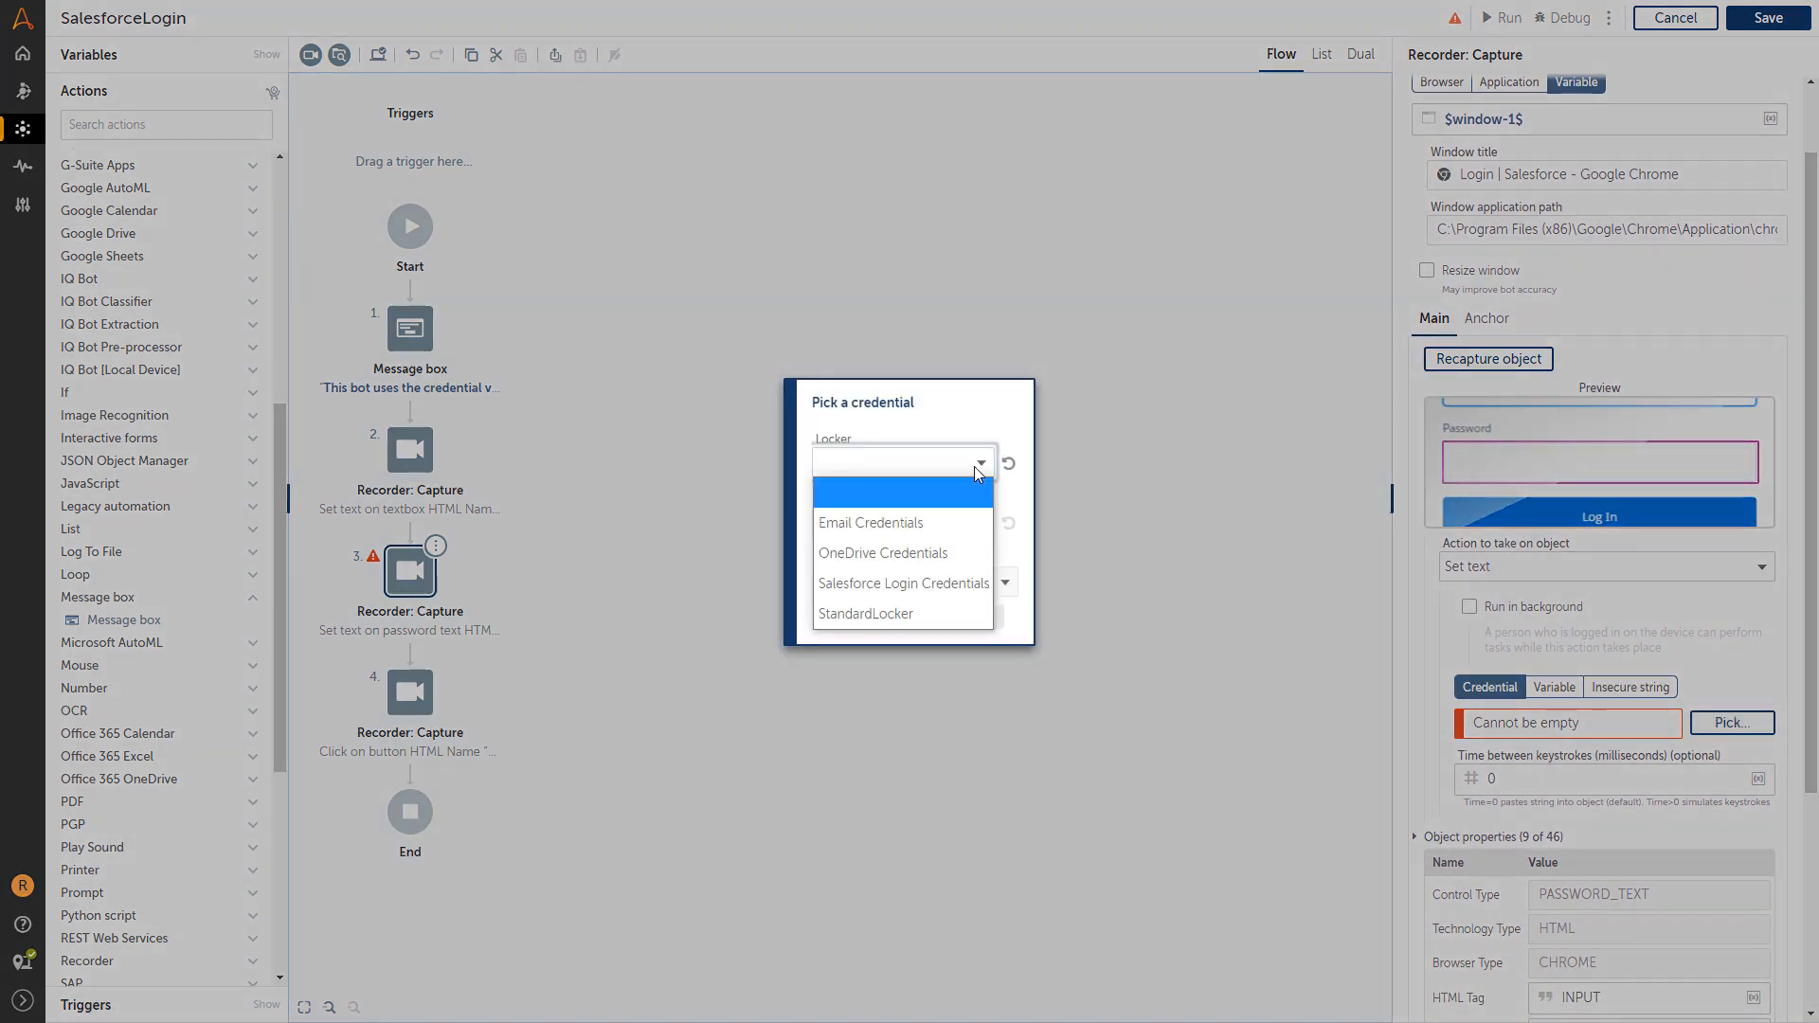
click(900, 614)
click(963, 523)
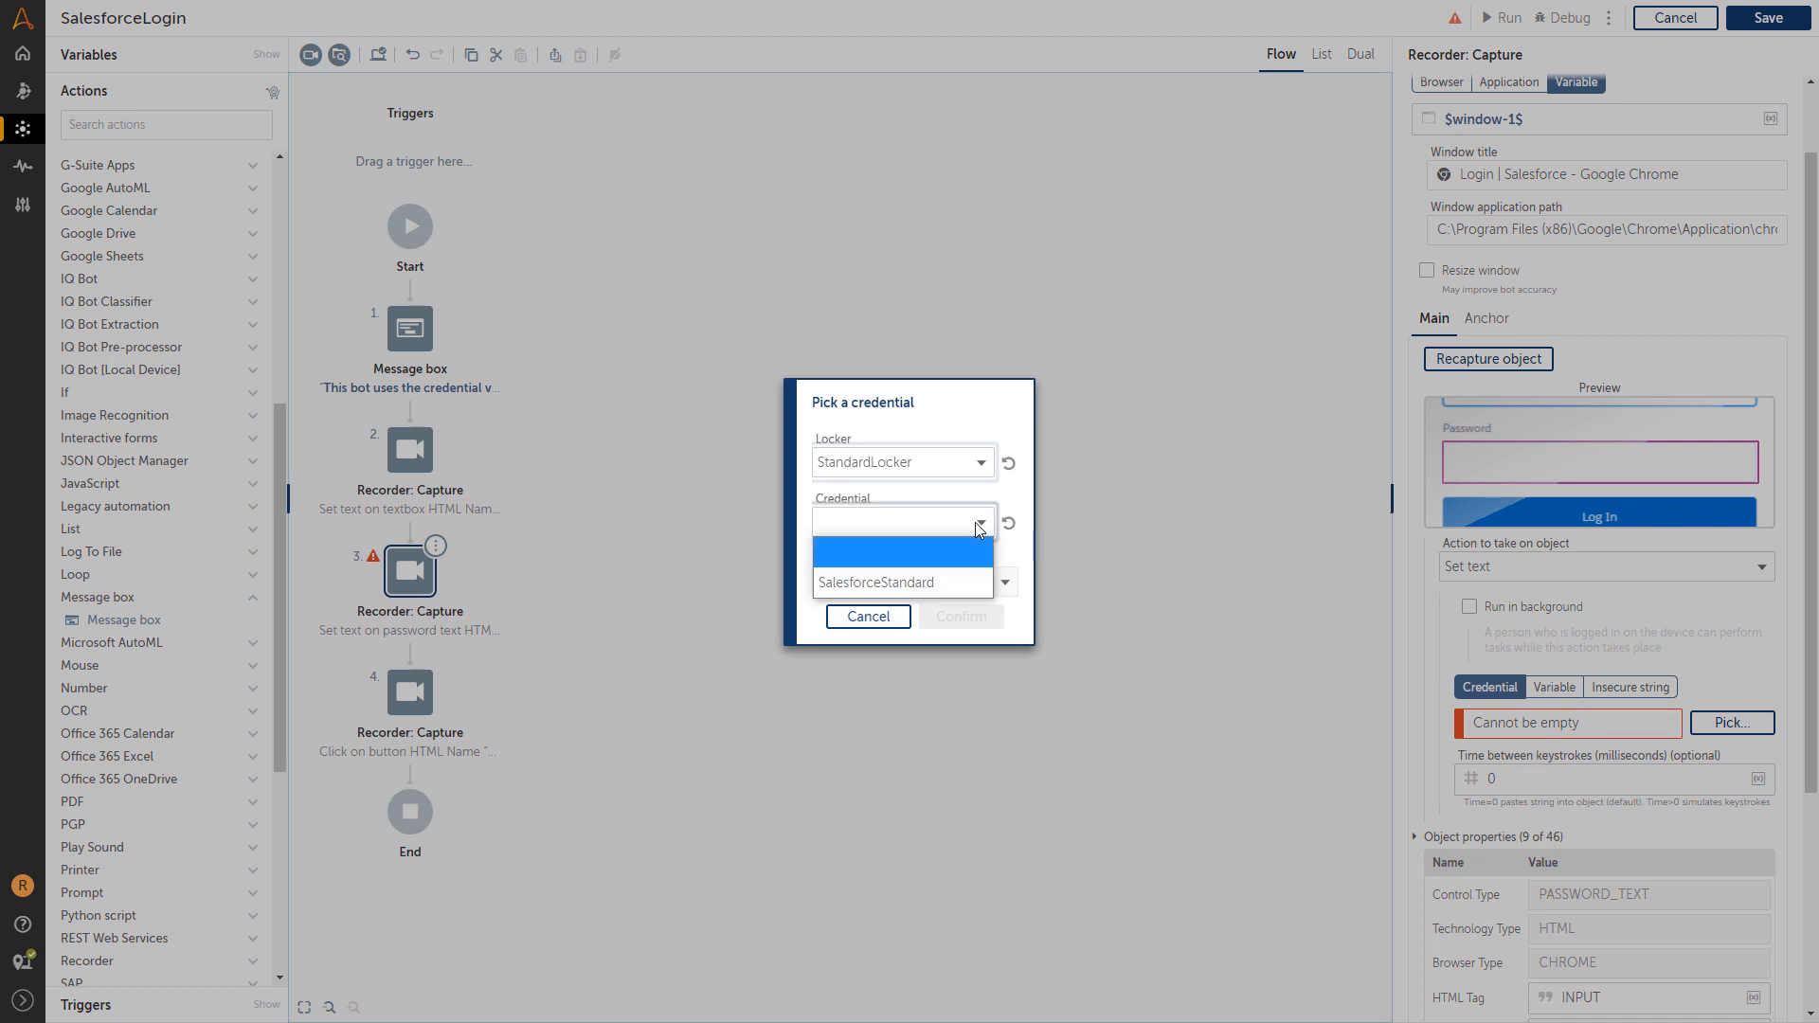
click(924, 584)
click(999, 582)
click(929, 673)
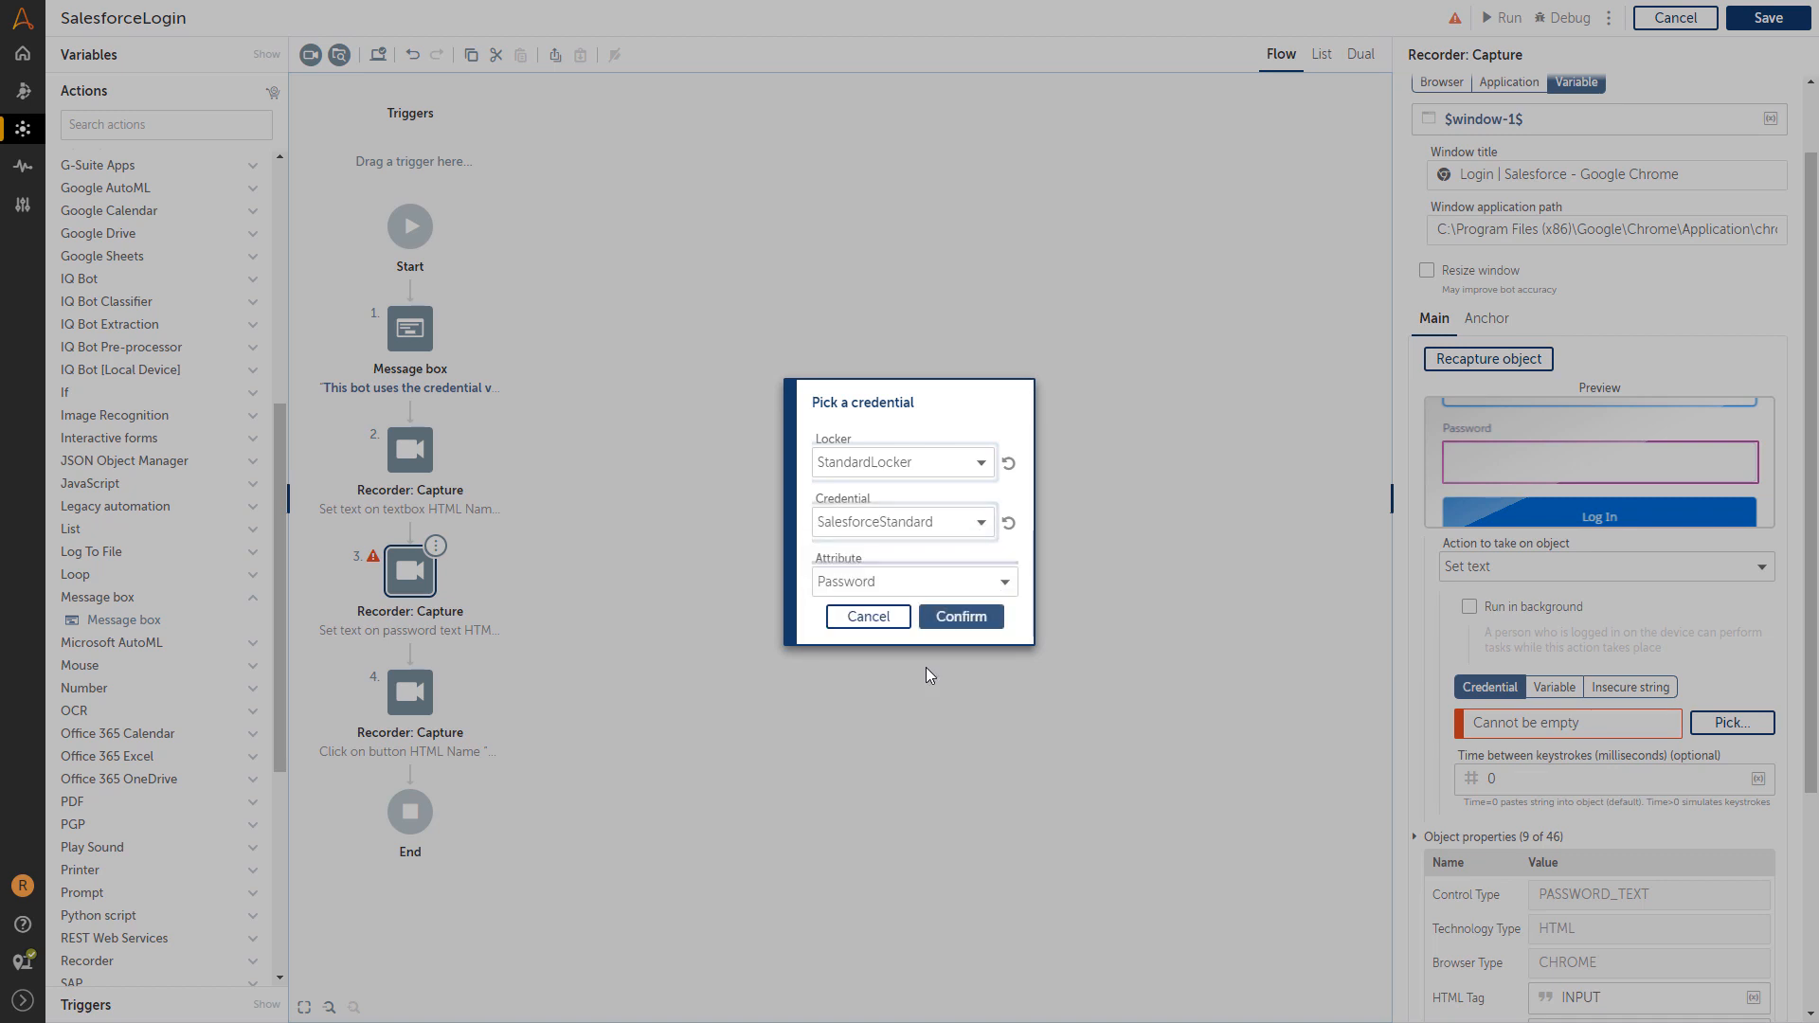
click(962, 617)
Check the Log In click step, then save and run SalesforceLogin.
scroll(1521, 656, down, 3)
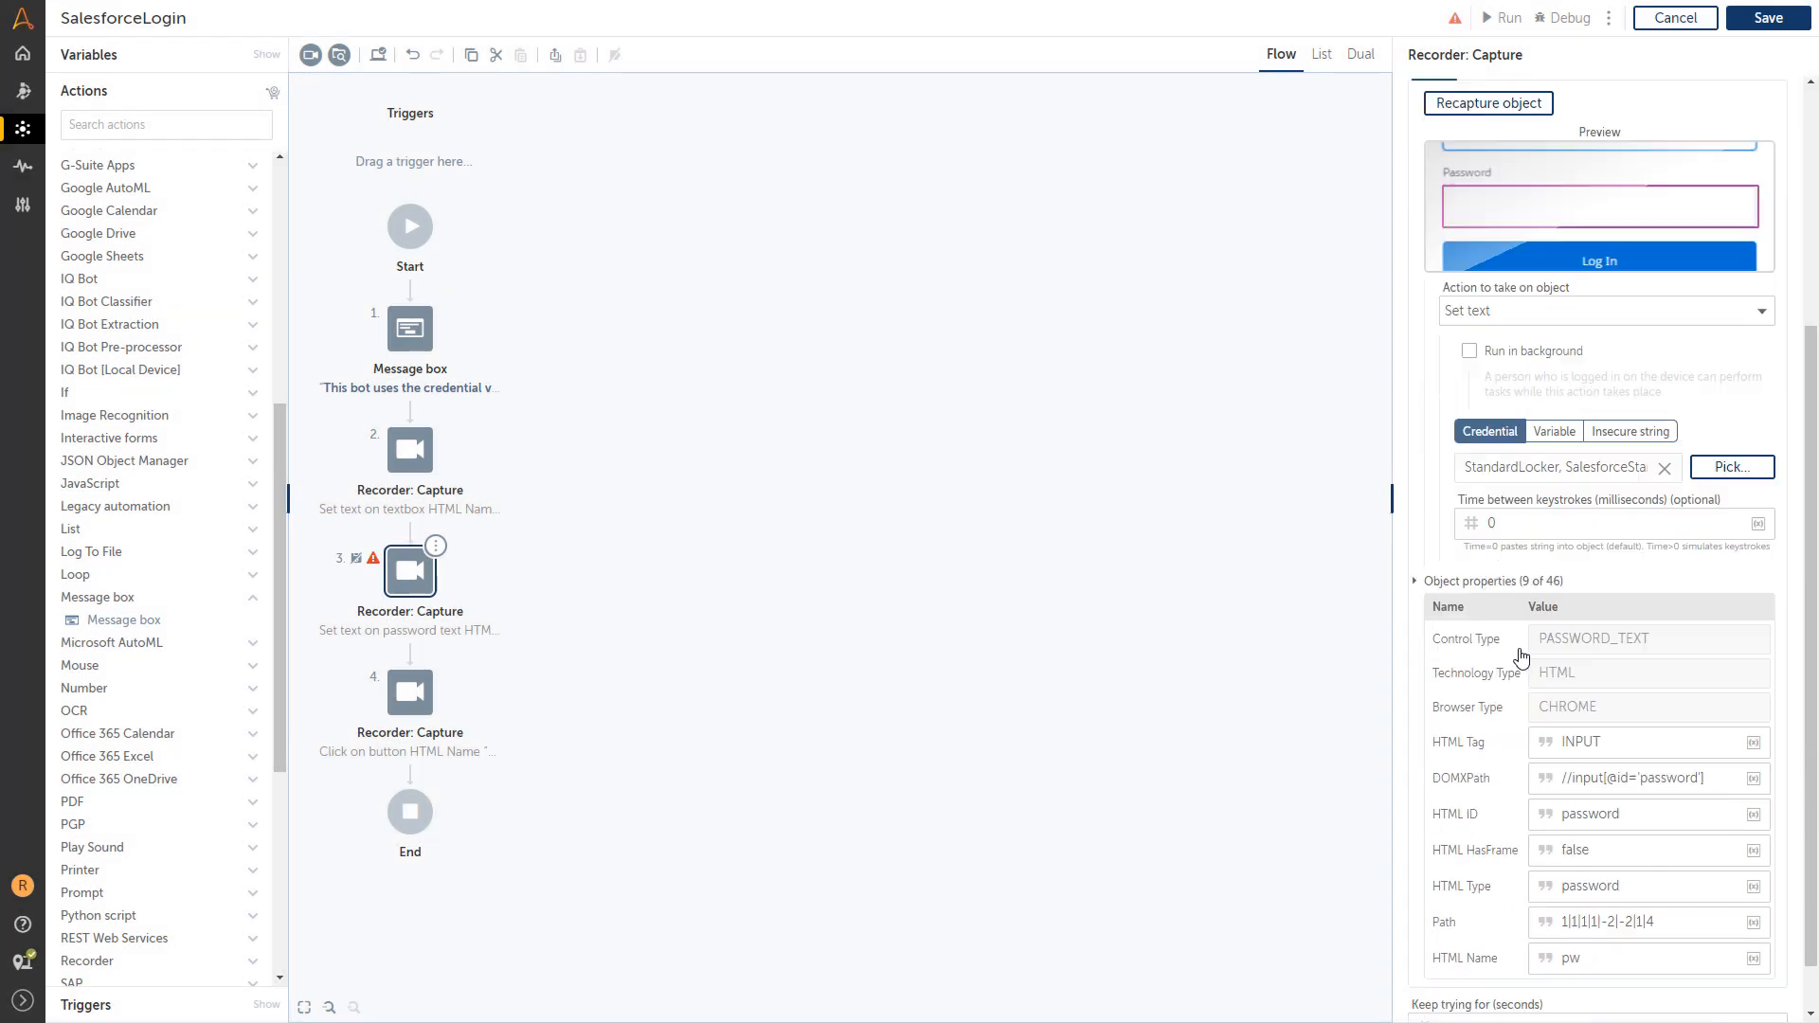
click(412, 695)
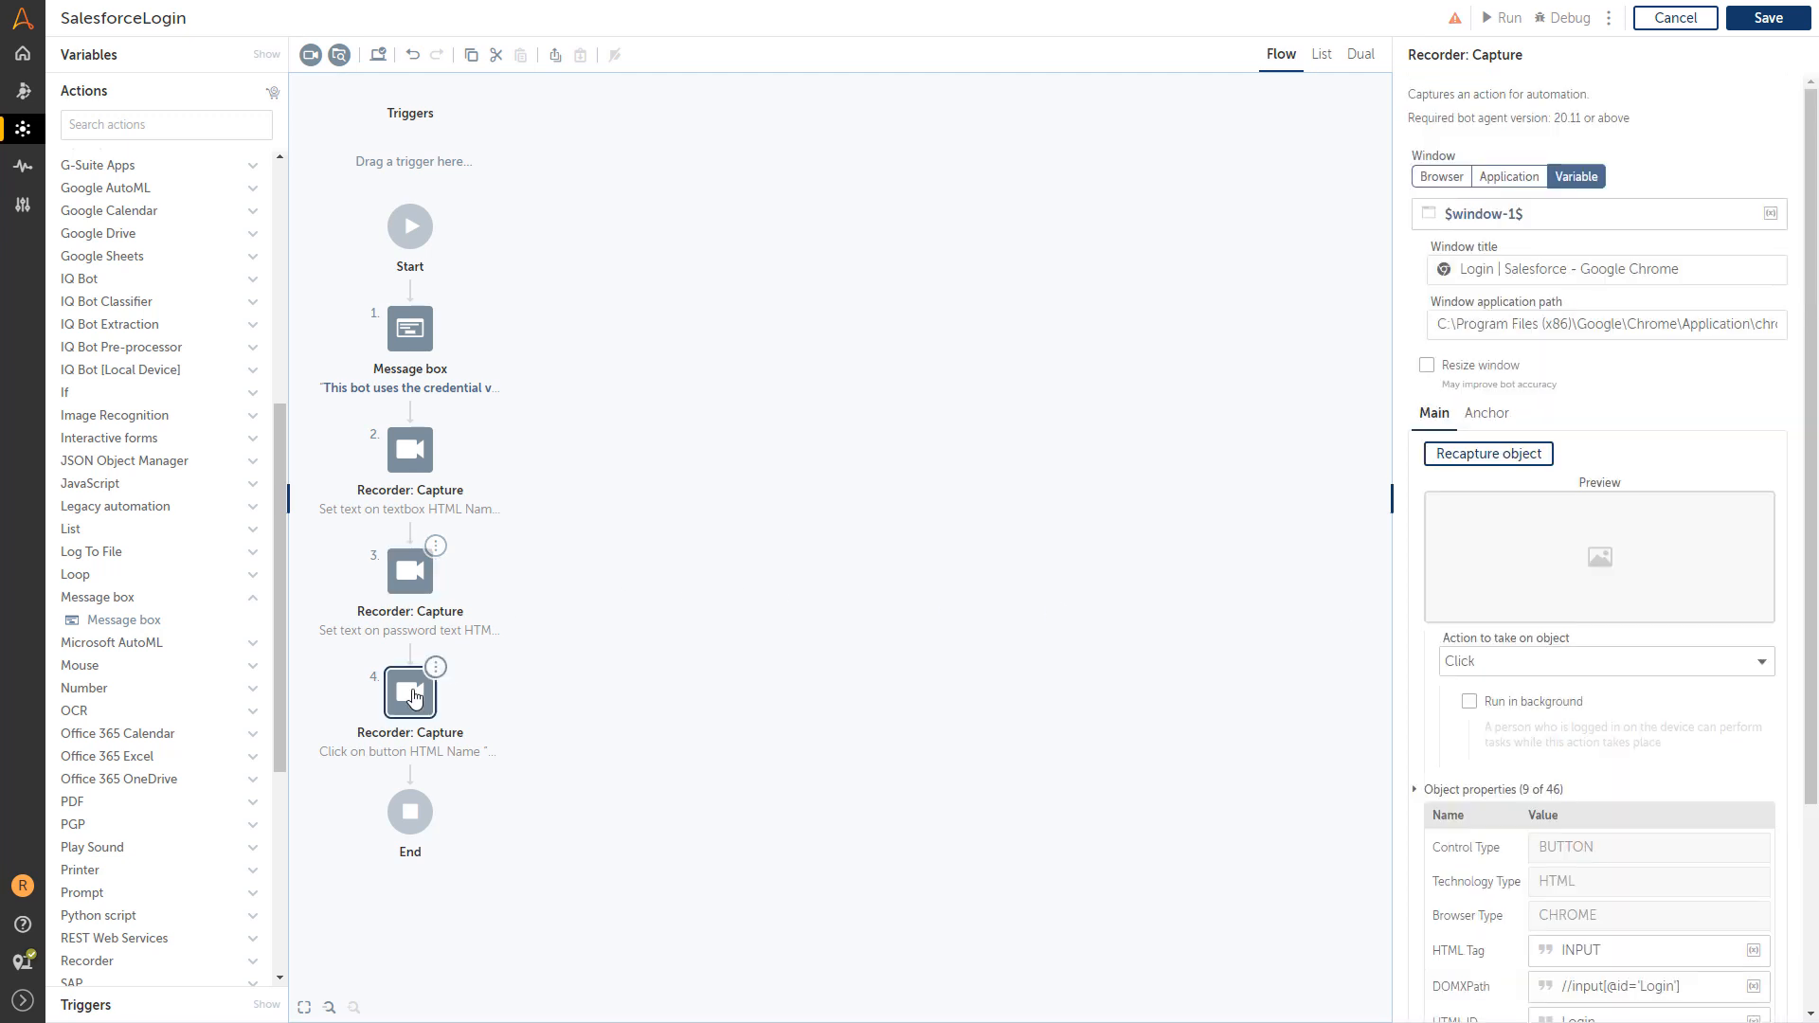
scroll(1497, 706, down, 3)
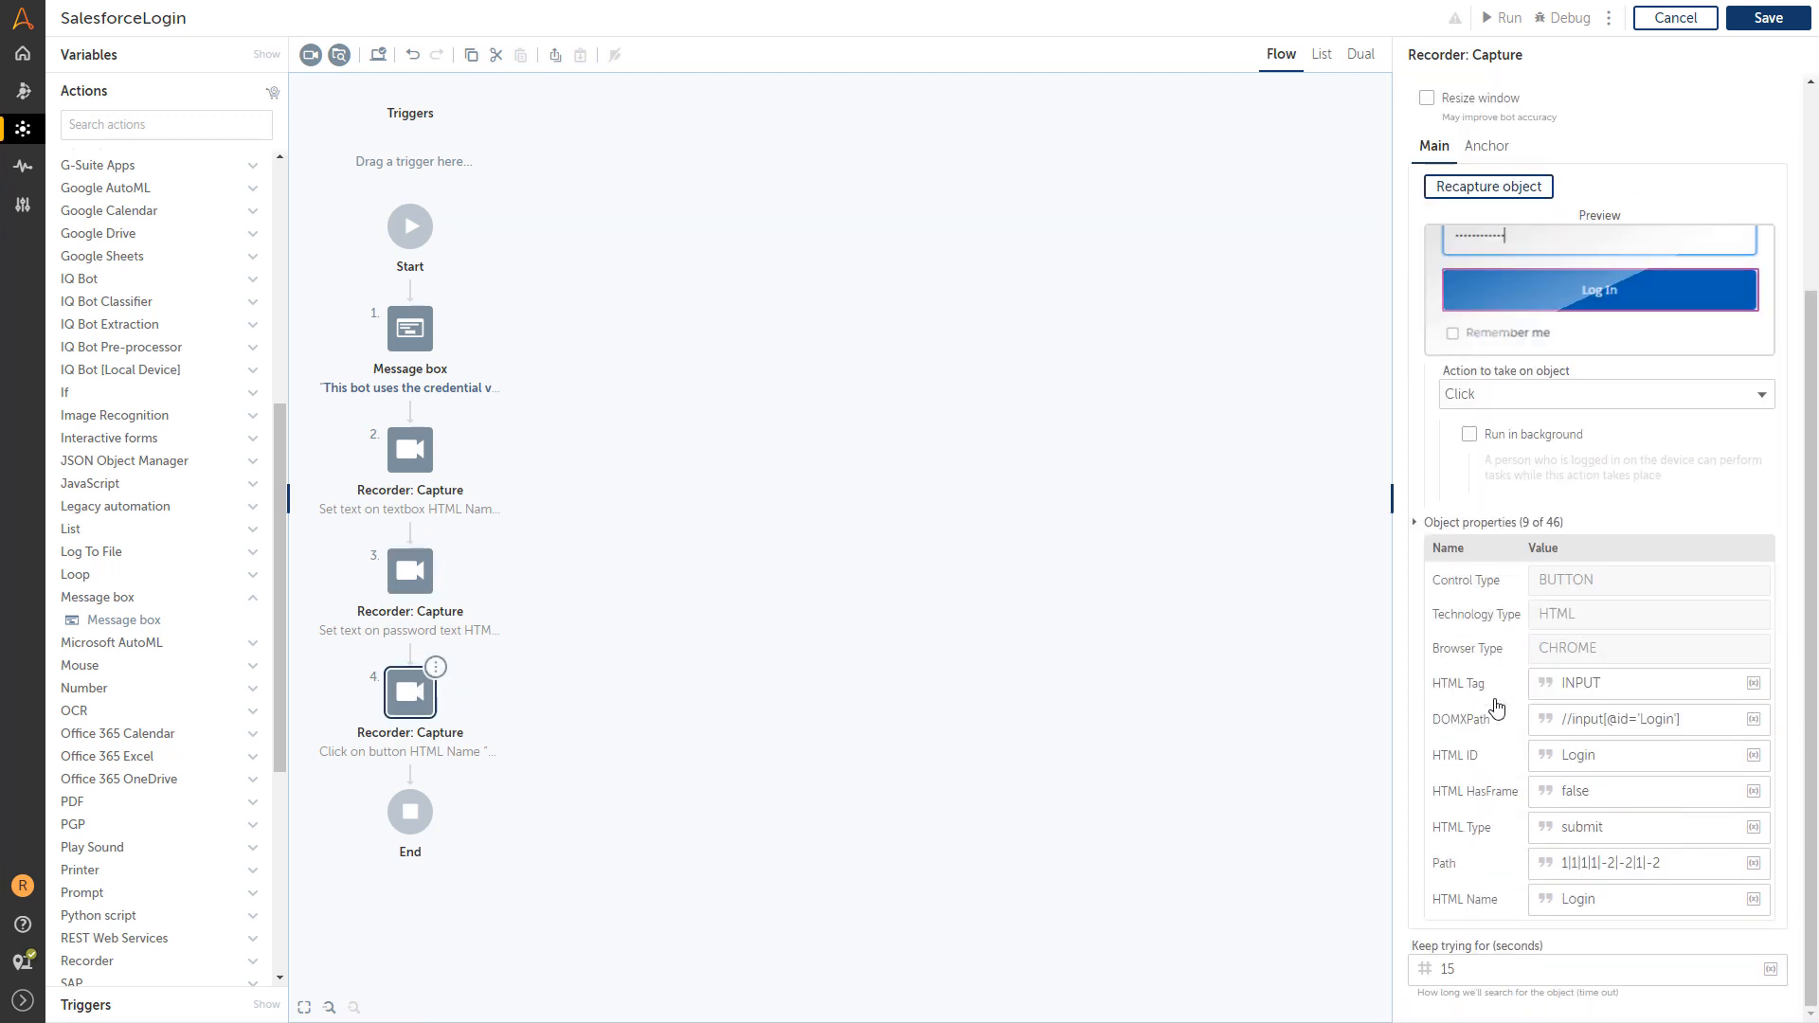
click(1763, 17)
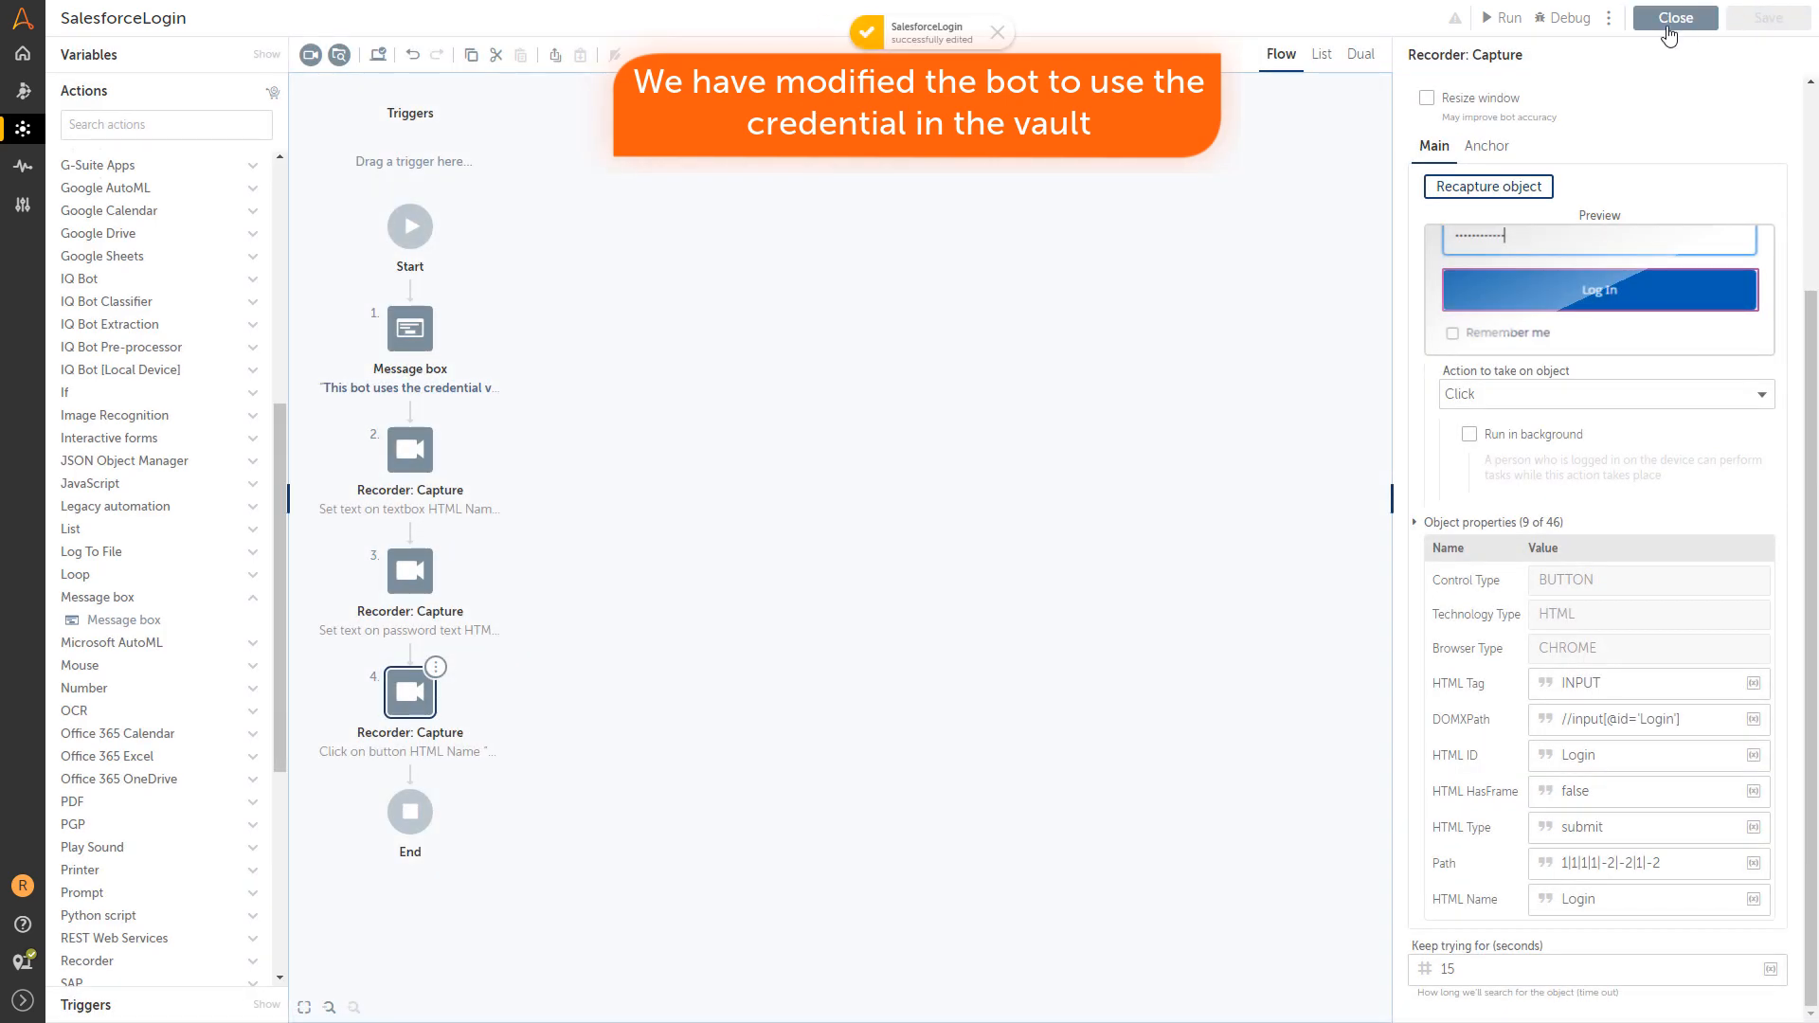
click(1493, 23)
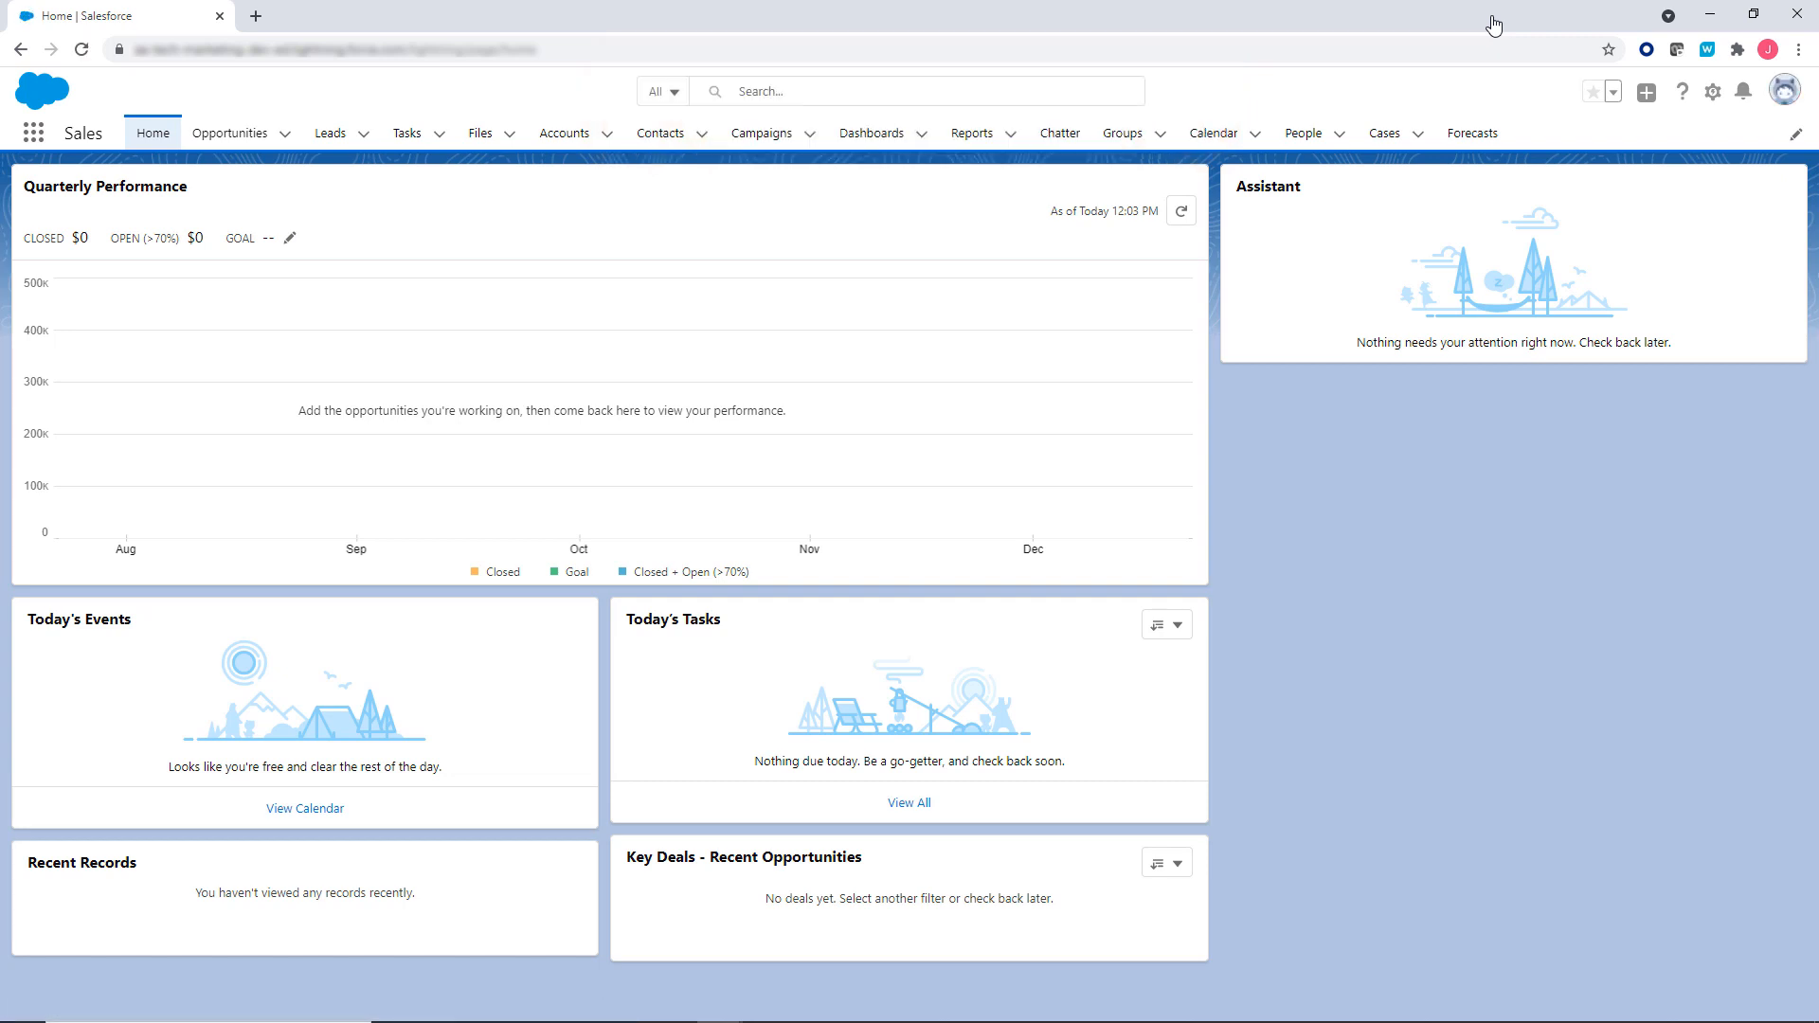
After the bot reaches Salesforce Sales Home, minimize Chrome and close the success message.
click(1699, 17)
click(1713, 21)
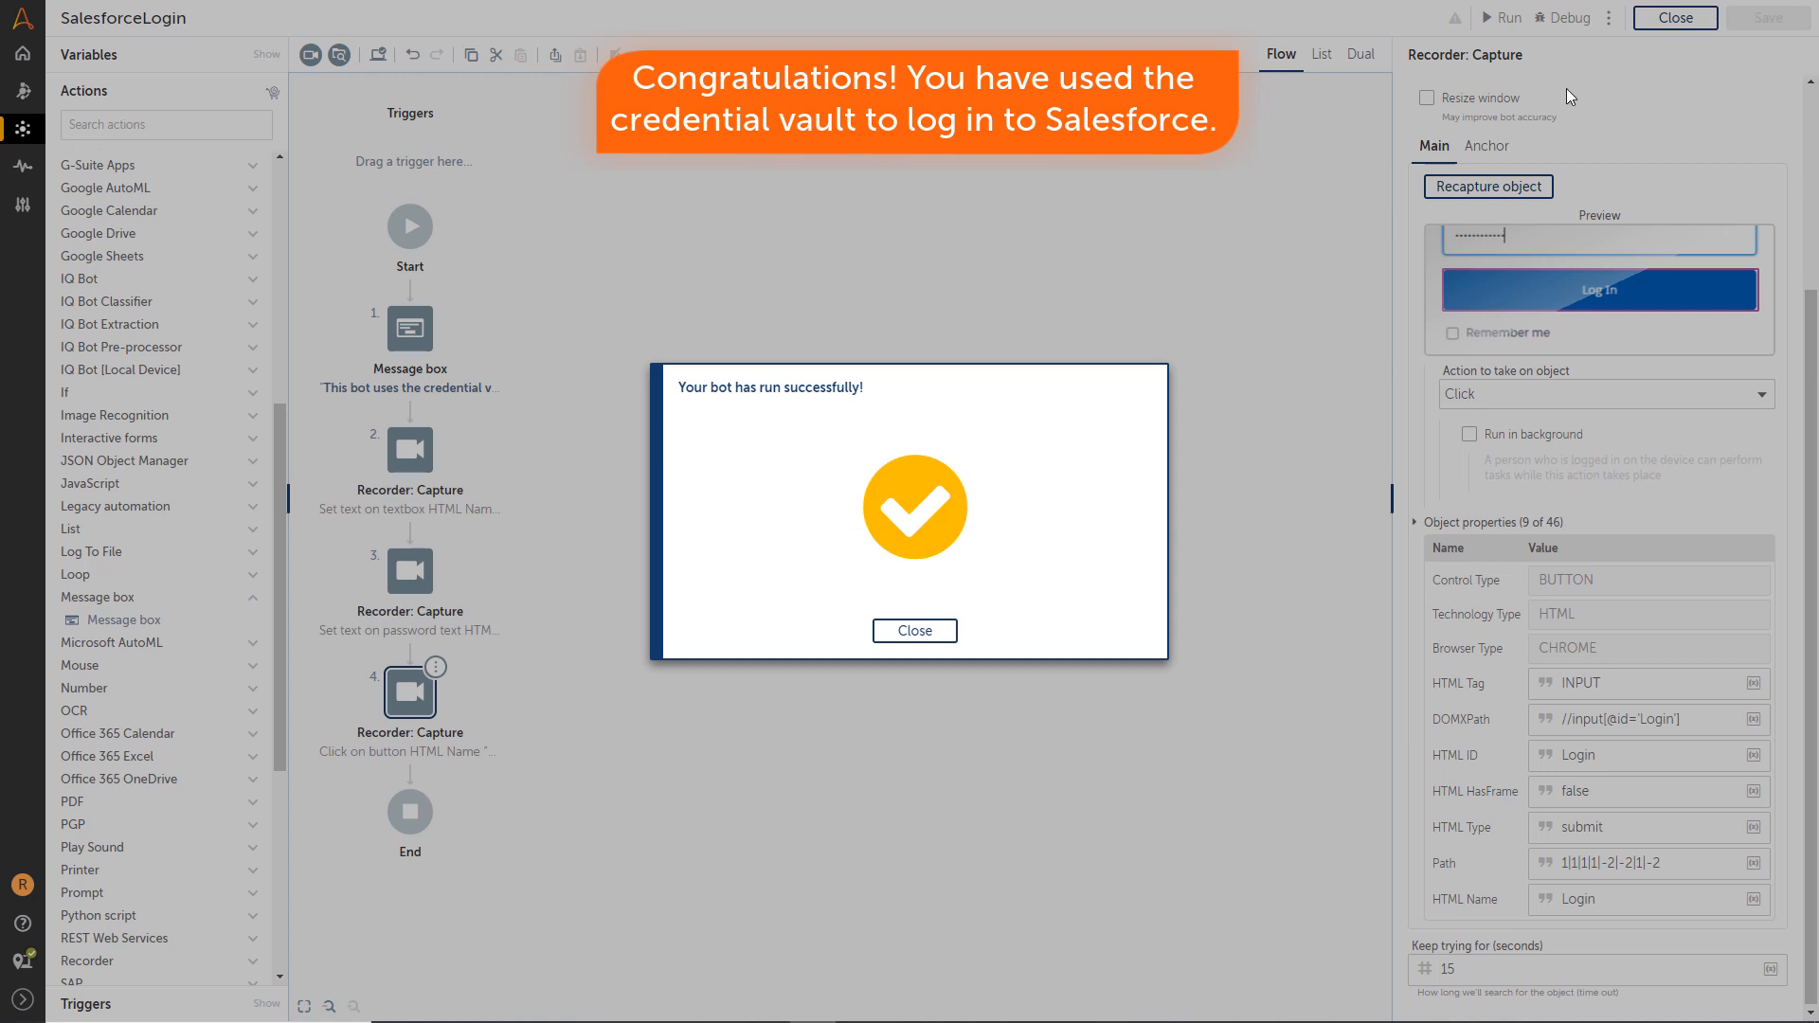
click(919, 631)
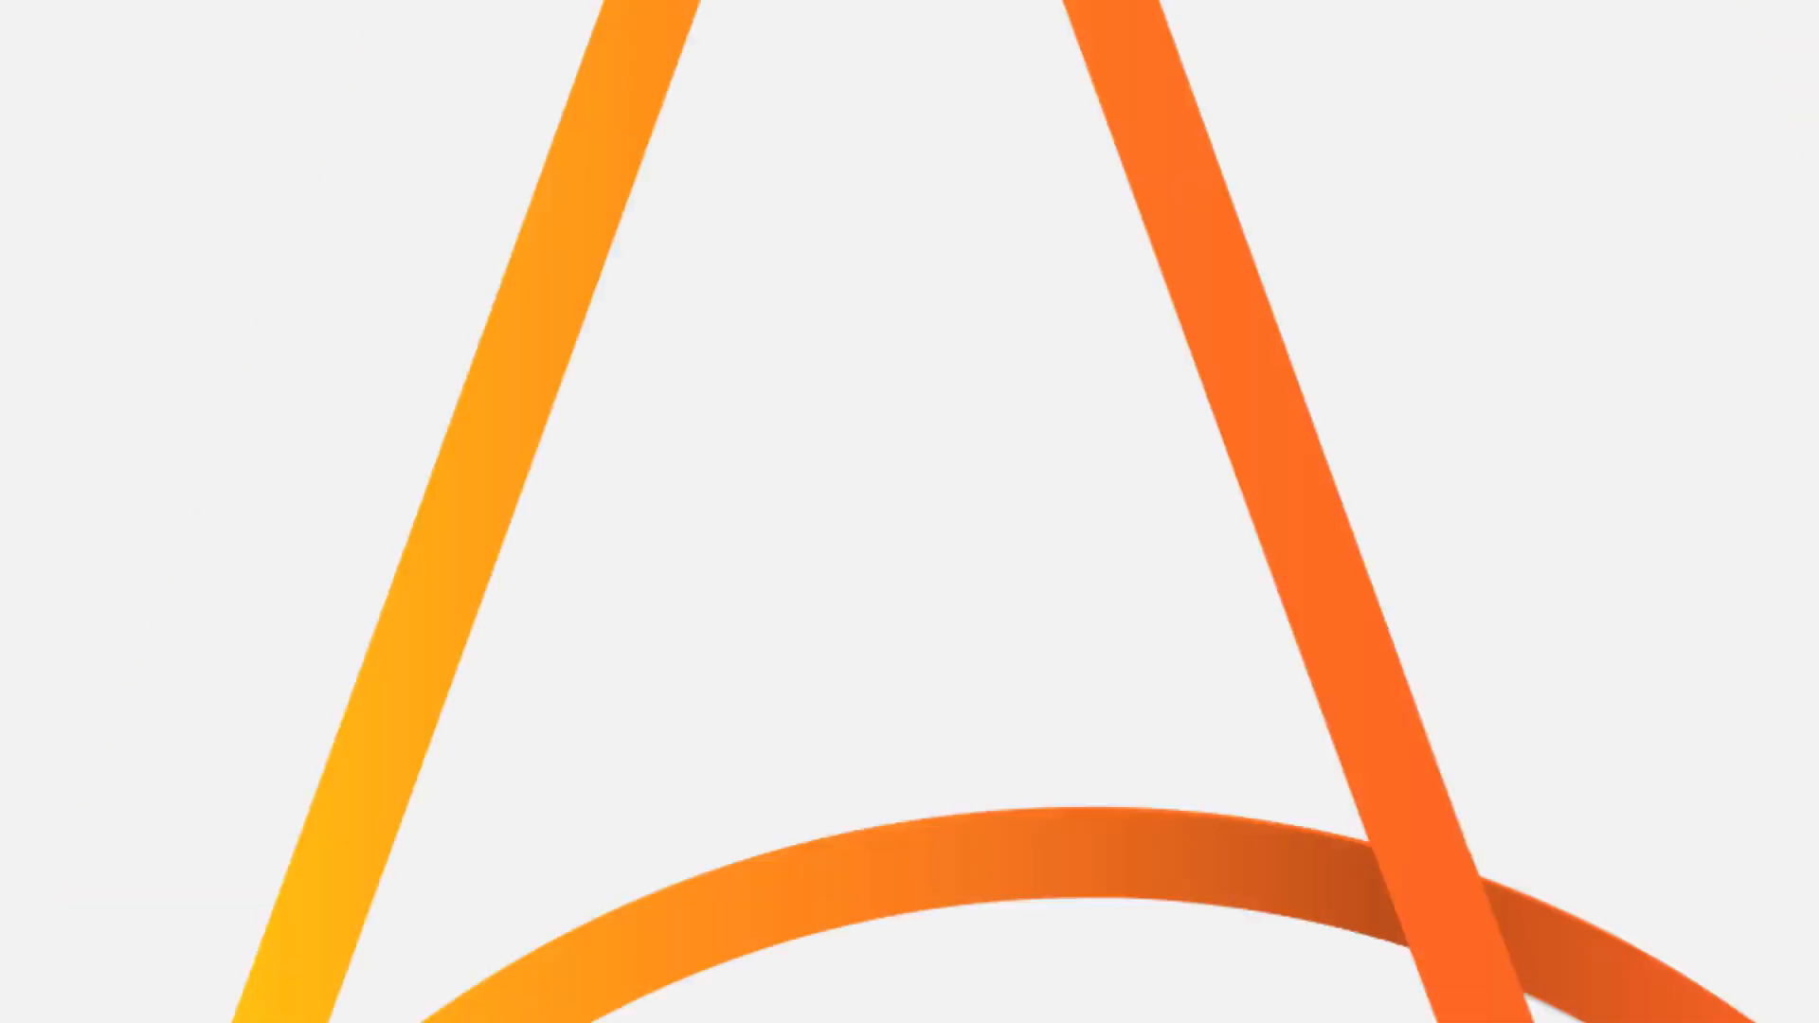